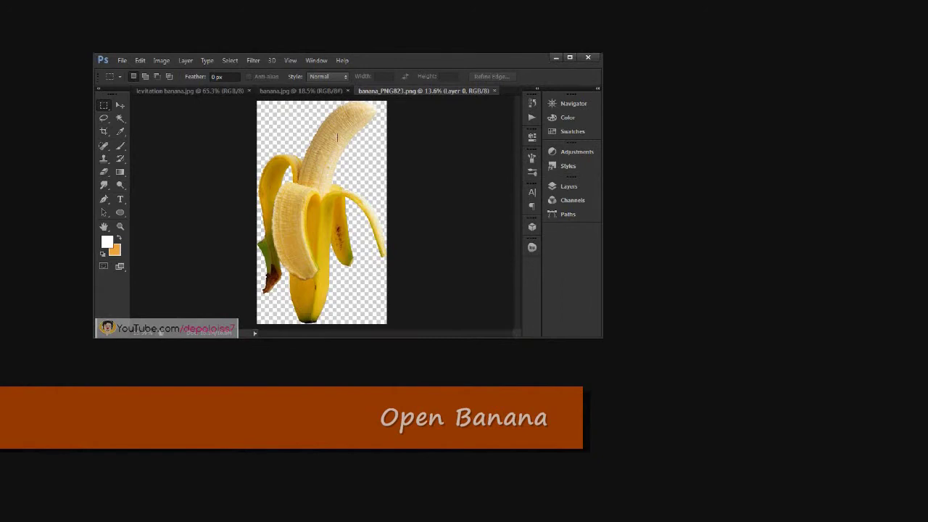
View the open banana.jpg and levitation banana.jpg source images.
left_click(314, 92)
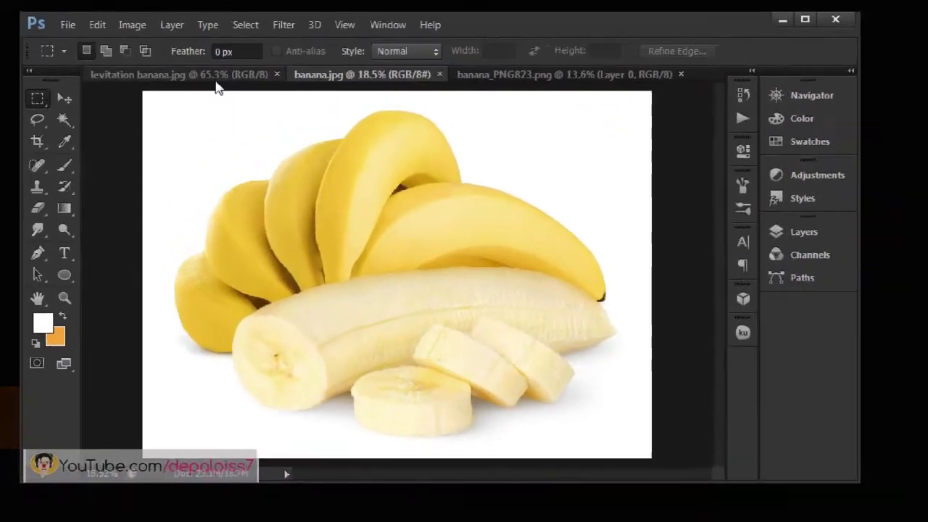
left_click(212, 93)
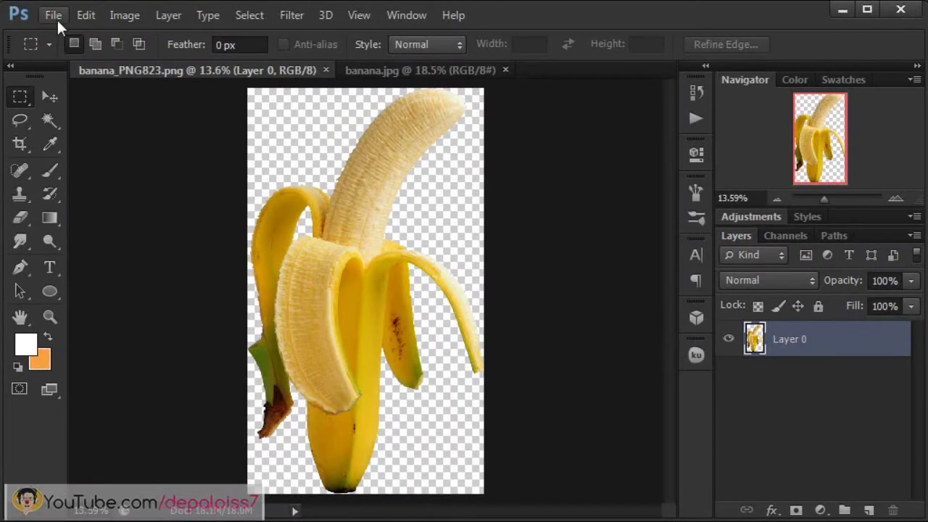
Create a new 1072 × 686 pixel document at 72 pixels/inch, RGB 8 bit with white background, and fit it on screen.
left_click(55, 16)
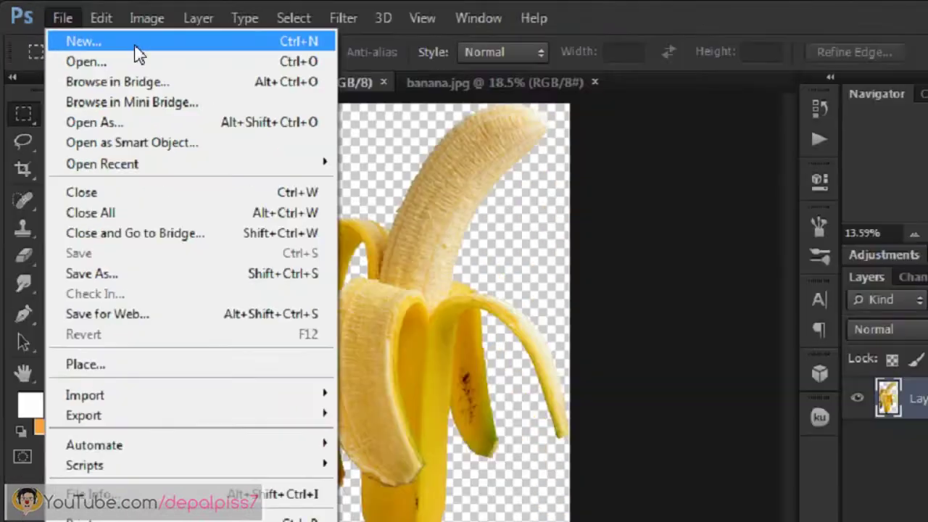
left_click(231, 76)
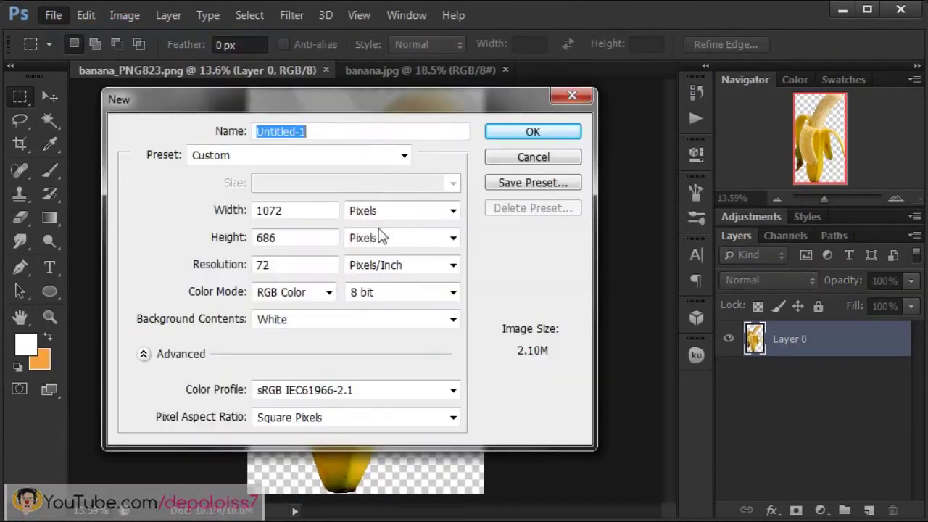
left_click_drag(337, 105, 403, 107)
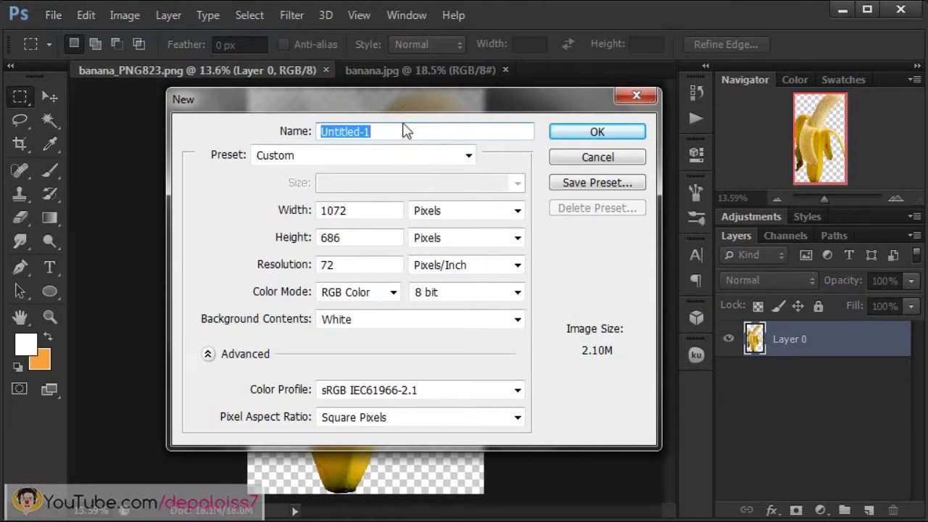
left_click(381, 211)
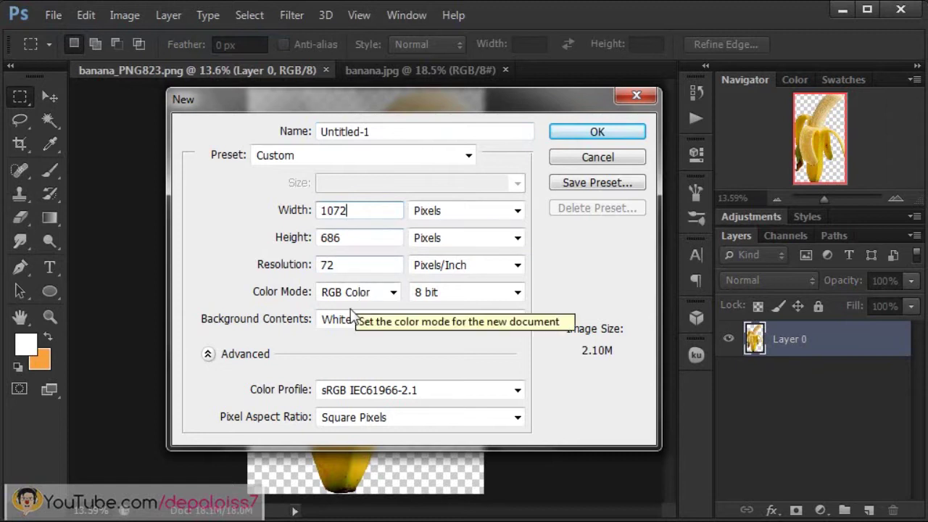
left_click(359, 238)
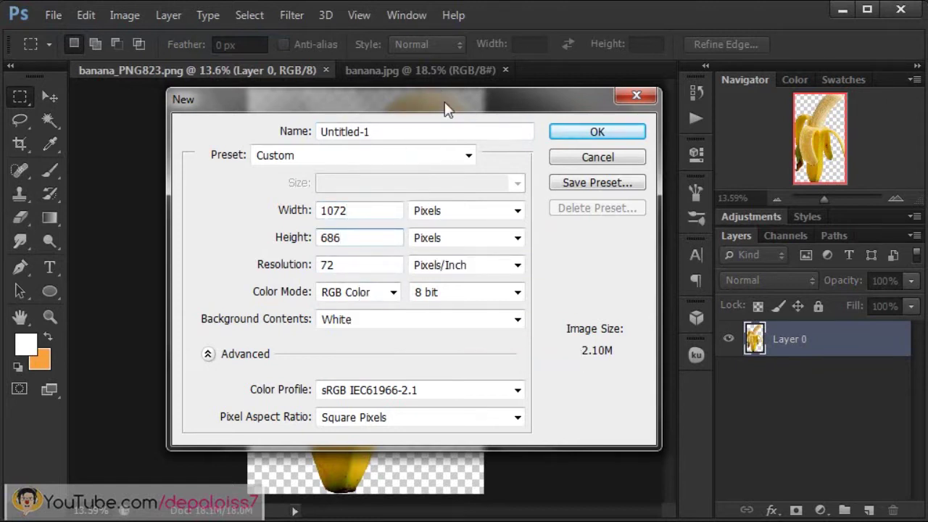
left_click(595, 135)
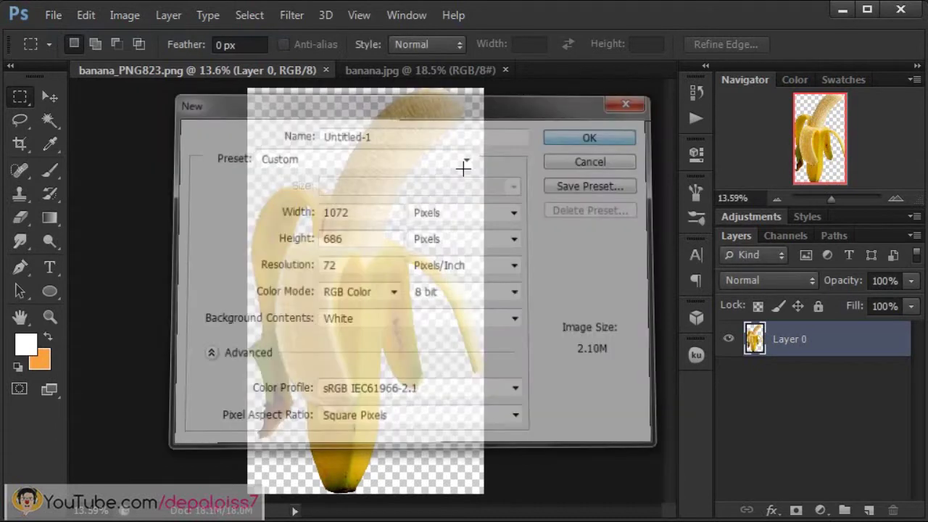
left_click(359, 15)
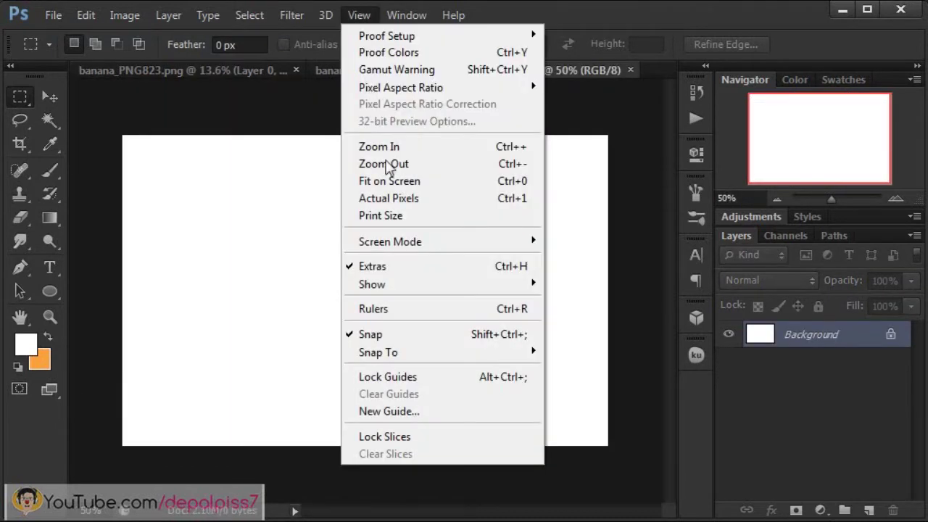
left_click(398, 179)
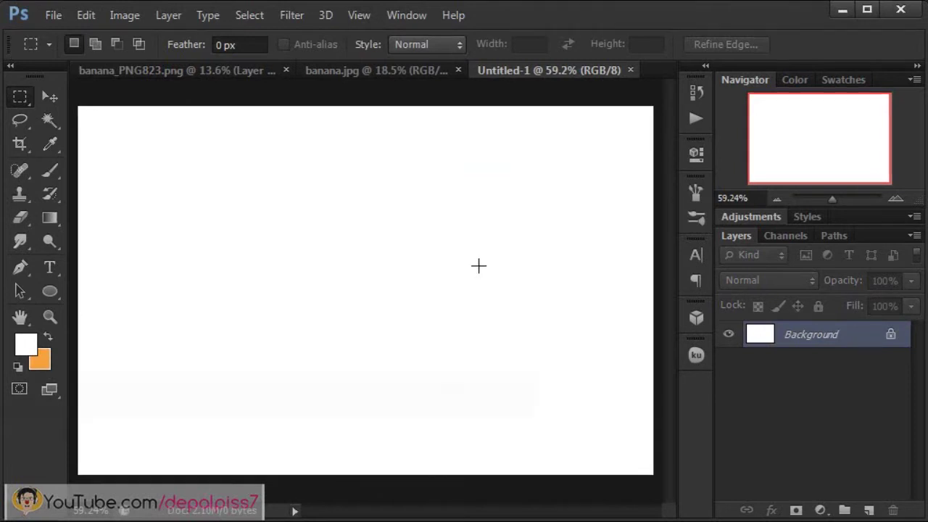
Duplicate the Background layer and enable a Gradient Overlay layer style on the copy.
key("ctrl+j")
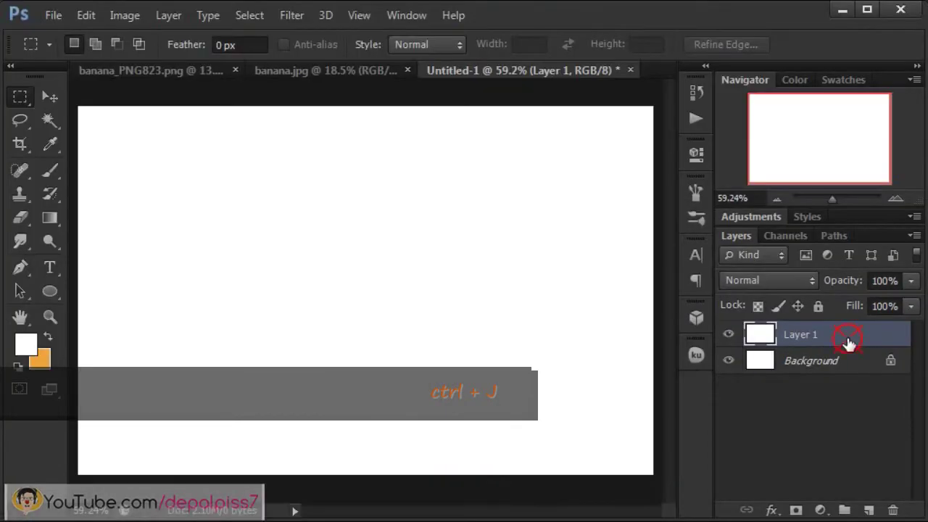
double_click(849, 341)
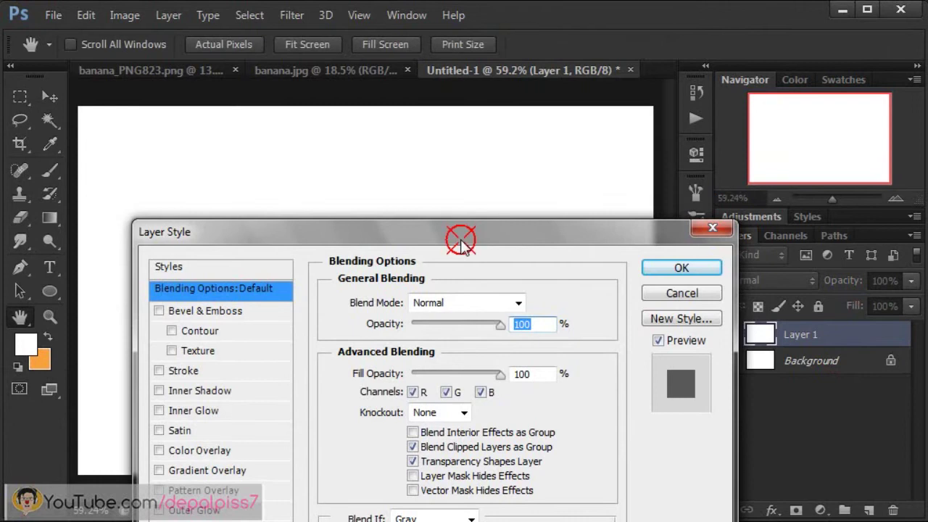
left_click_drag(462, 240, 507, 38)
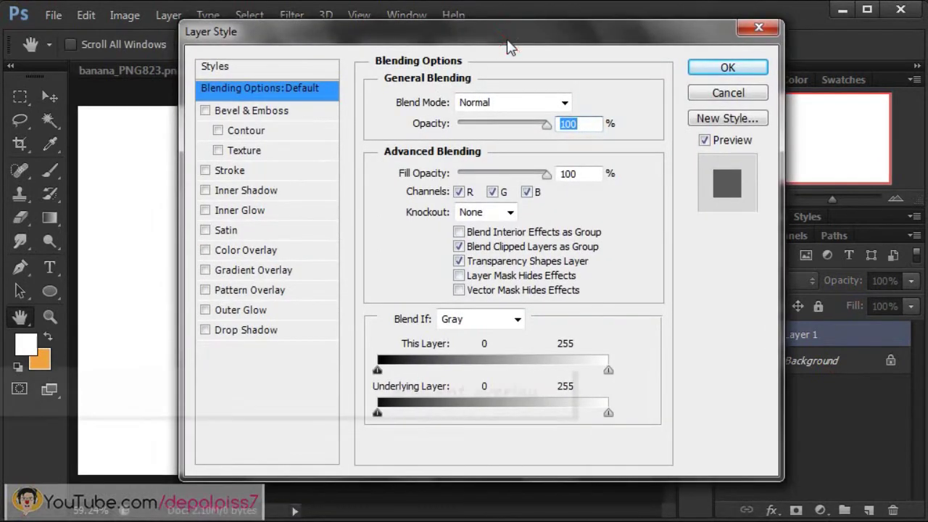
left_click(253, 271)
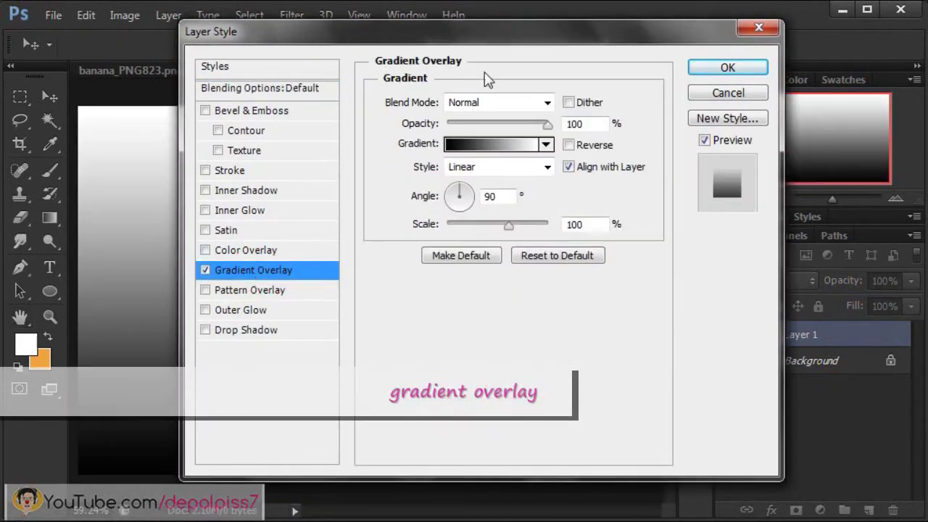
left_click_drag(500, 29, 636, 27)
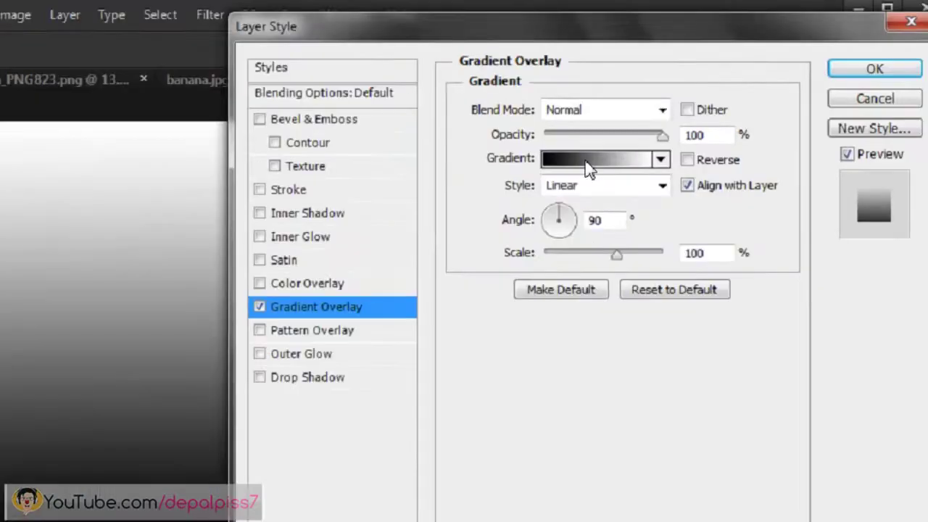
Edit the overlay's gradient so its black colour stop becomes 191919, keeping the other stop white.
left_click(469, 274)
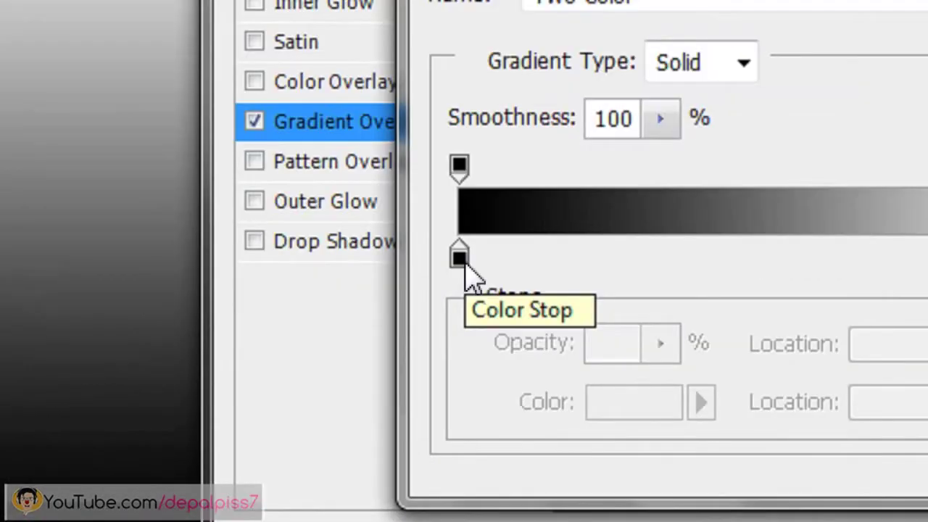
left_click(459, 258)
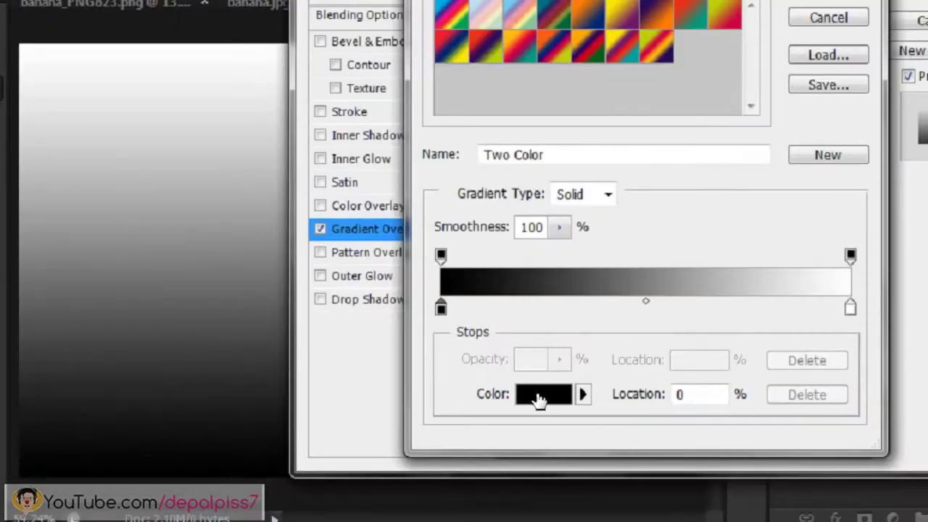
left_click(537, 396)
left_click_drag(627, 207, 546, 116)
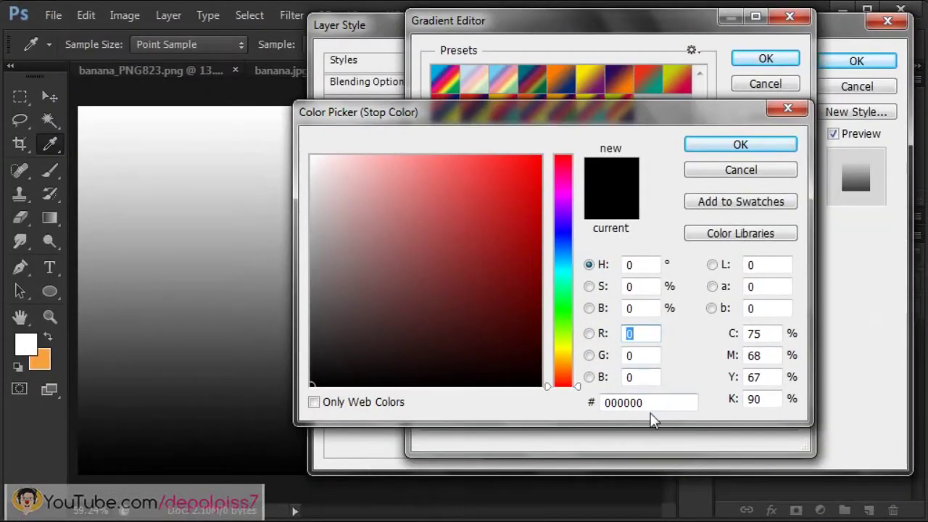
left_click(648, 403)
left_click_drag(646, 403, 602, 405)
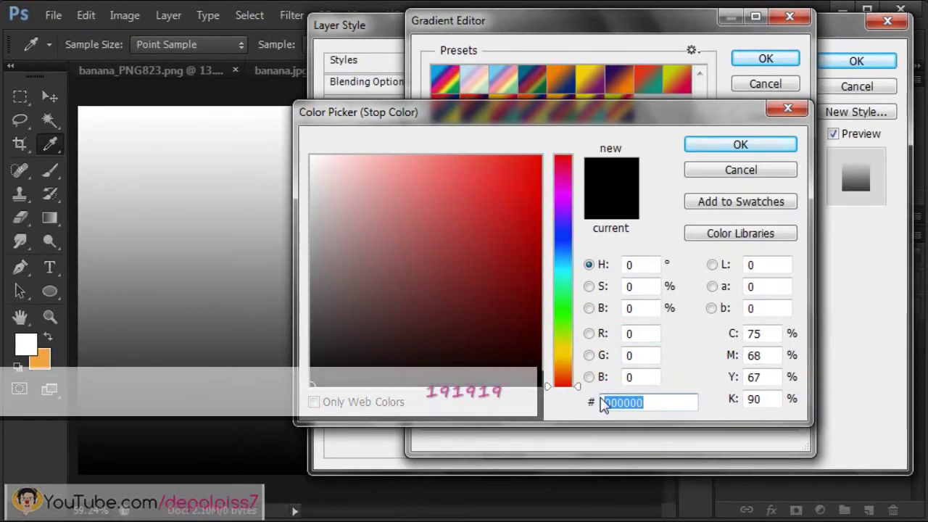
type("1")
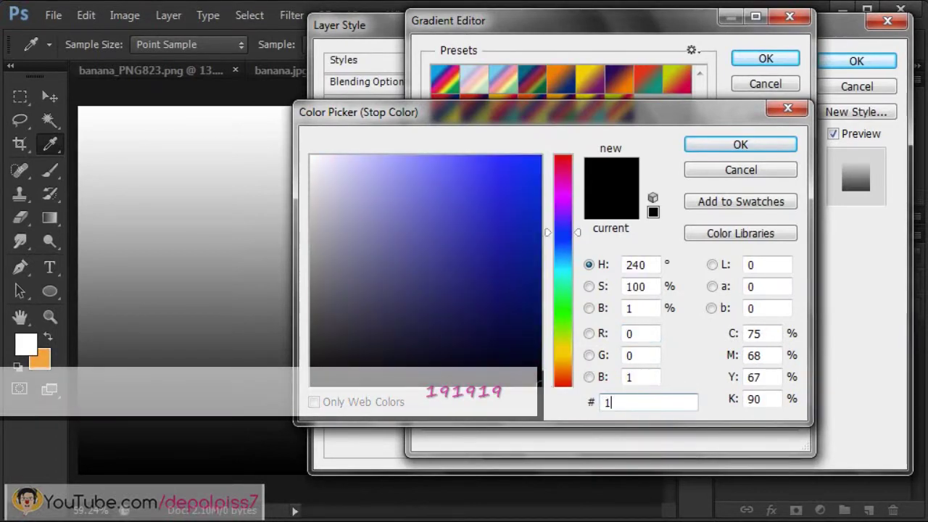
type("91919")
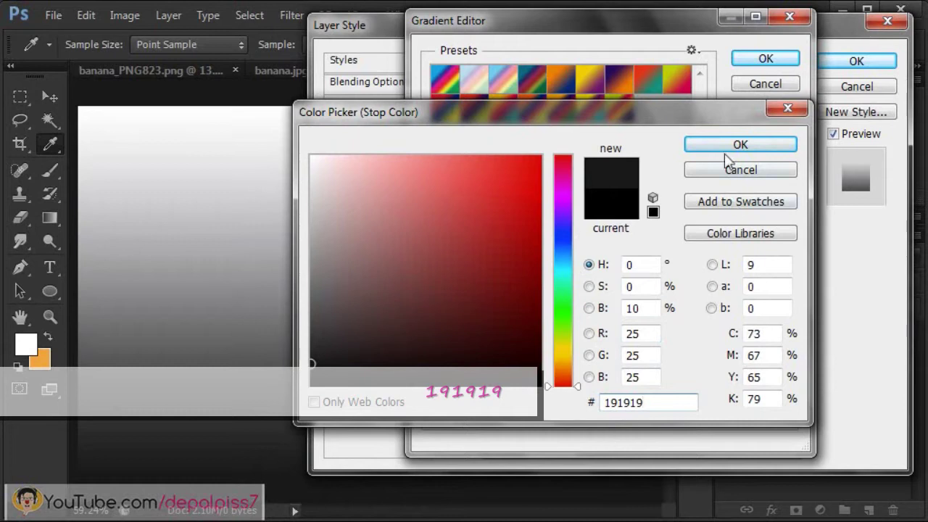
left_click(737, 144)
left_click(765, 59)
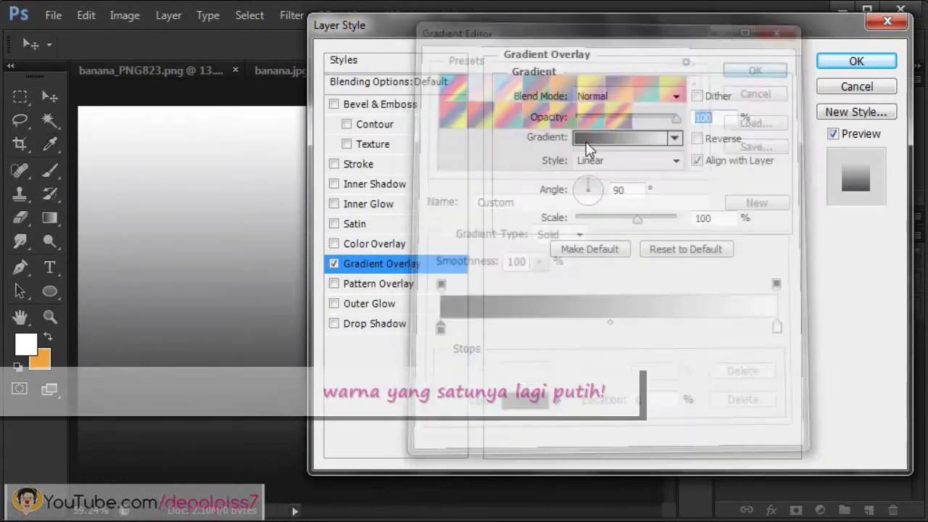
Reverse the overlay's gradient and set its style to Radial.
left_click_drag(594, 24, 510, 42)
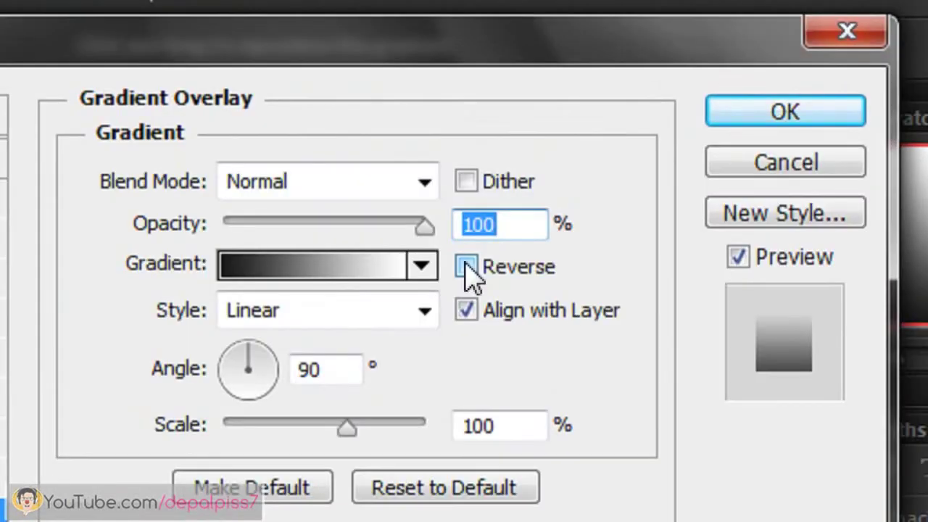
left_click(466, 265)
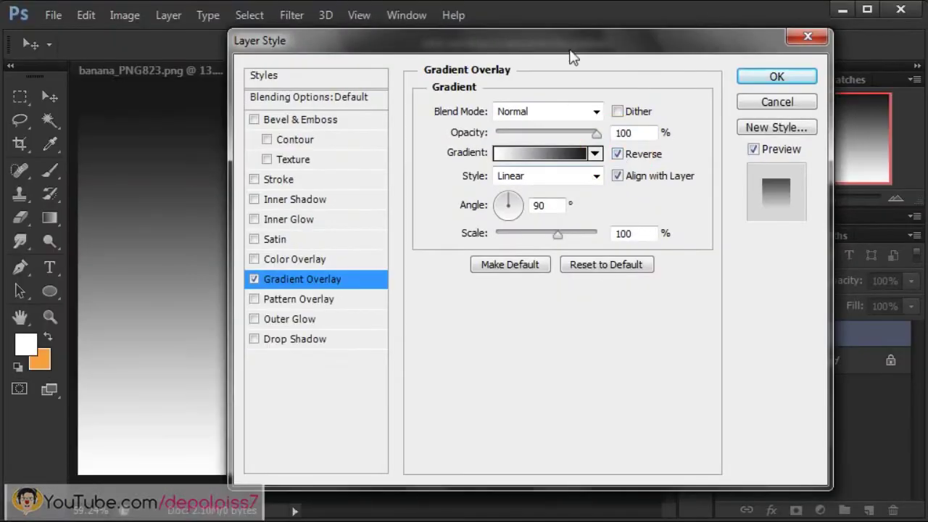
left_click_drag(573, 55, 671, 56)
left_click(690, 176)
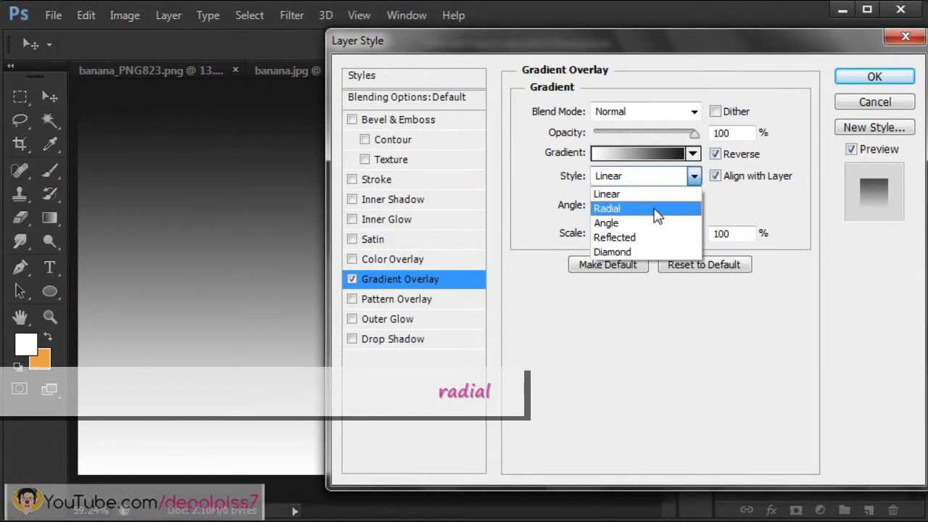
left_click(654, 208)
mouse_move(654, 48)
left_mouse_down()
mouse_move(689, 310)
mouse_move(656, 59)
left_mouse_up()
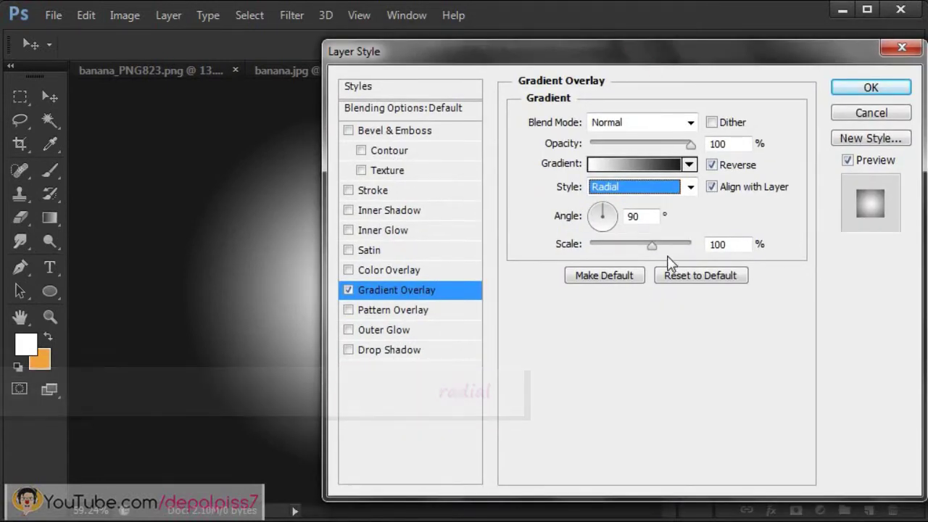
Set the gradient overlay's scale to 150% and angle to -25°, and apply the layer style.
left_click_drag(655, 247, 701, 253)
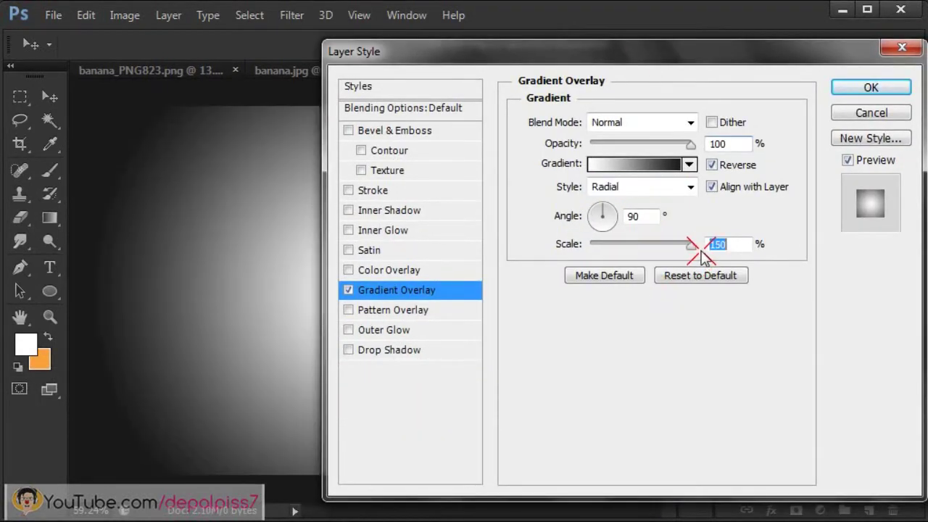
left_click_drag(606, 216, 634, 238)
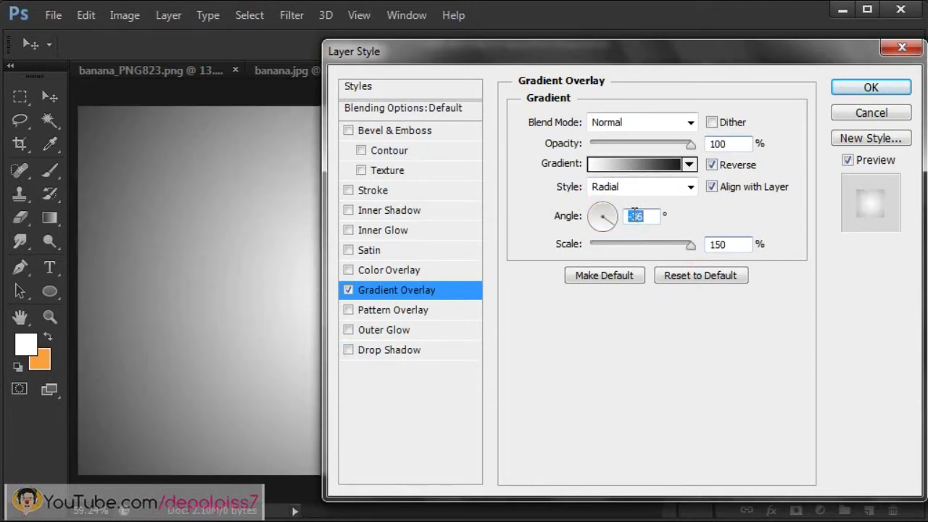
type("-25")
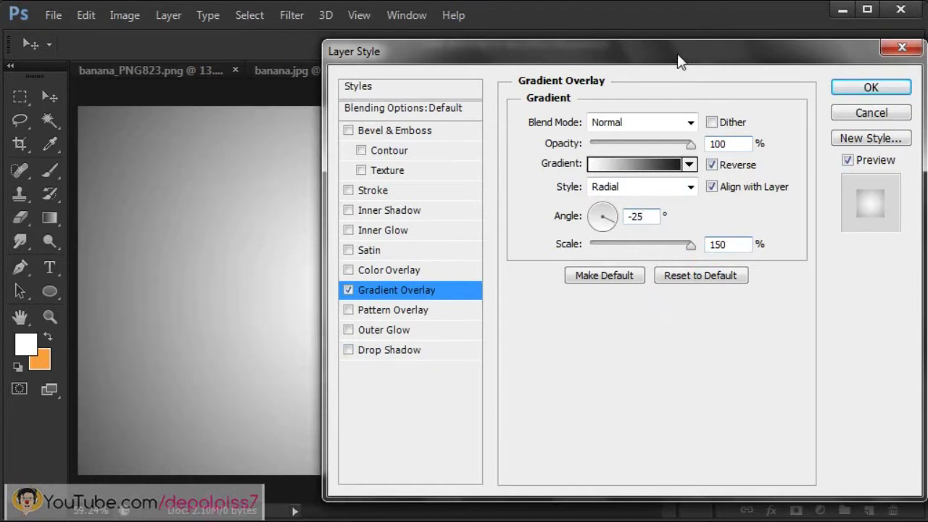
left_click_drag(674, 69, 522, 133)
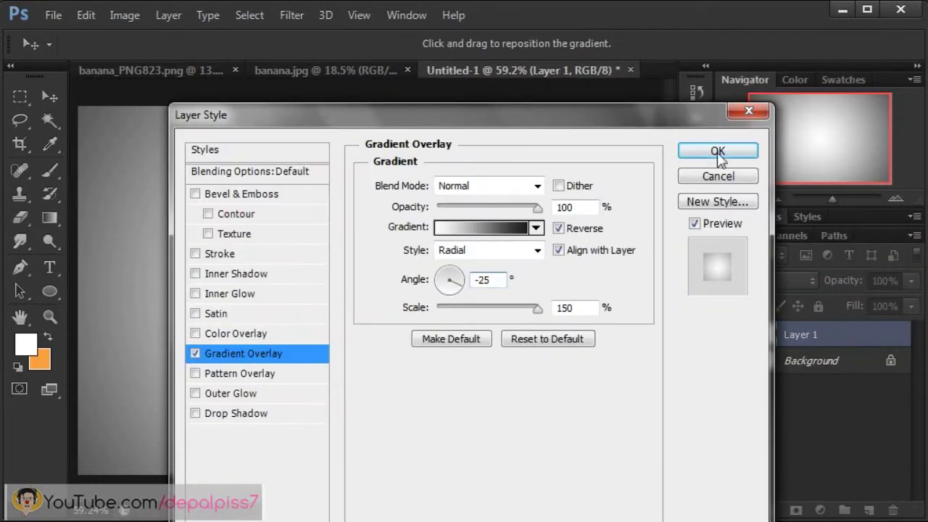
left_click(718, 152)
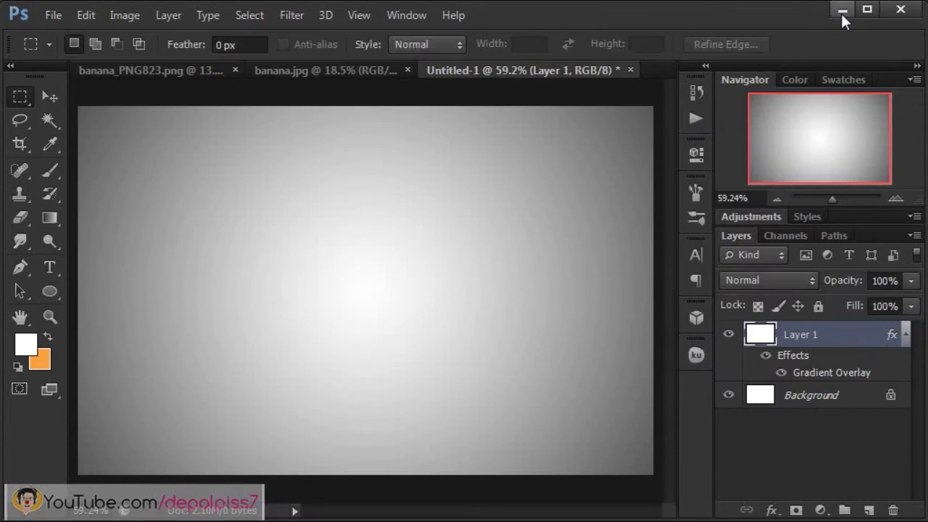
View the finished levitating banana picture as a reference and return to the gradient document.
left_click(841, 12)
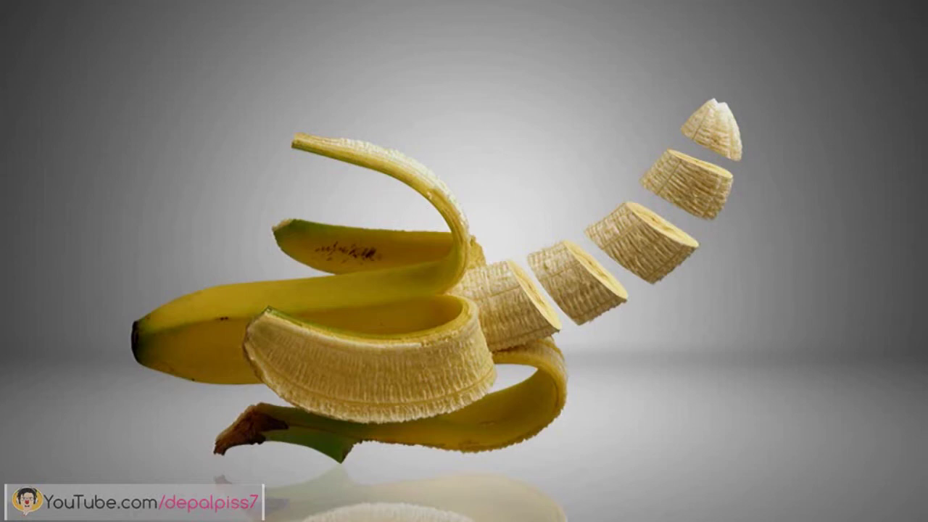
left_click(416, 520)
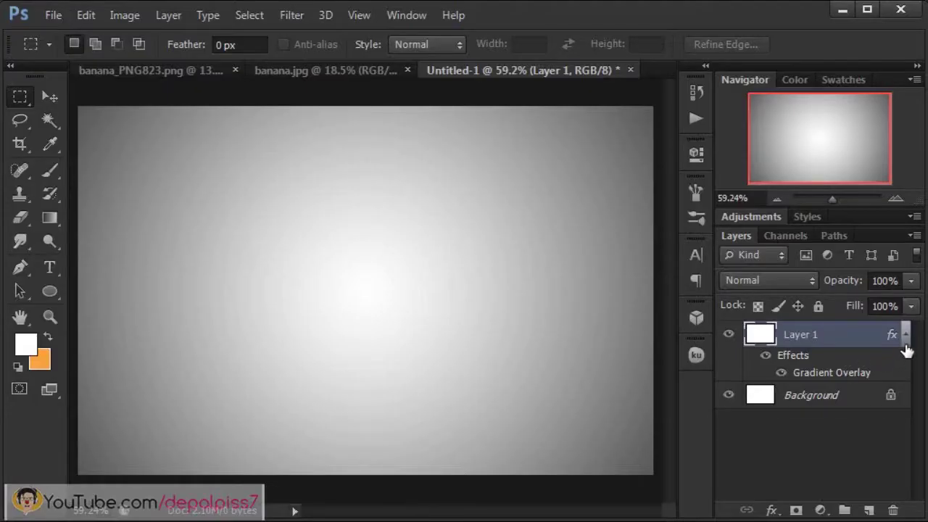
Collapse the effects list of Layer 1 and duplicate the layer together with its gradient overlay.
left_click(905, 341)
left_click(906, 341)
left_click(906, 341)
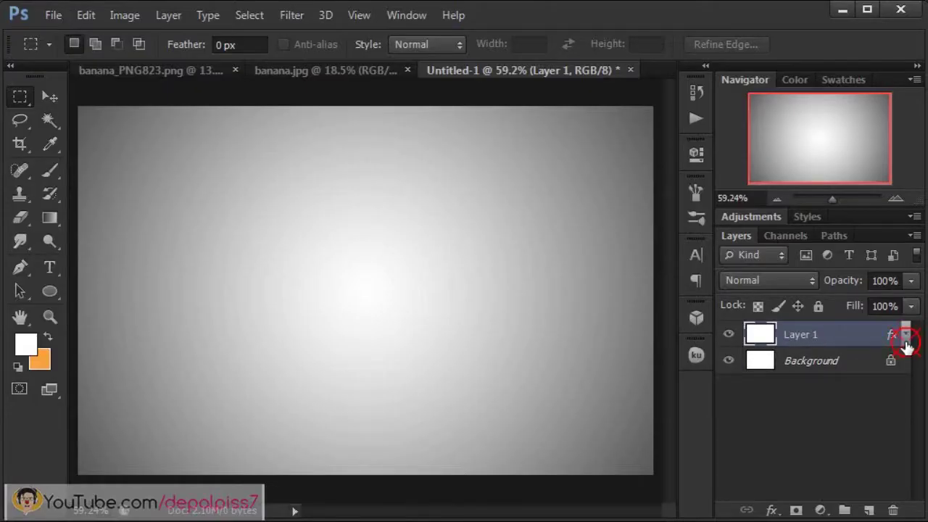
left_click(905, 340)
left_click(906, 341)
key("ctrl+j")
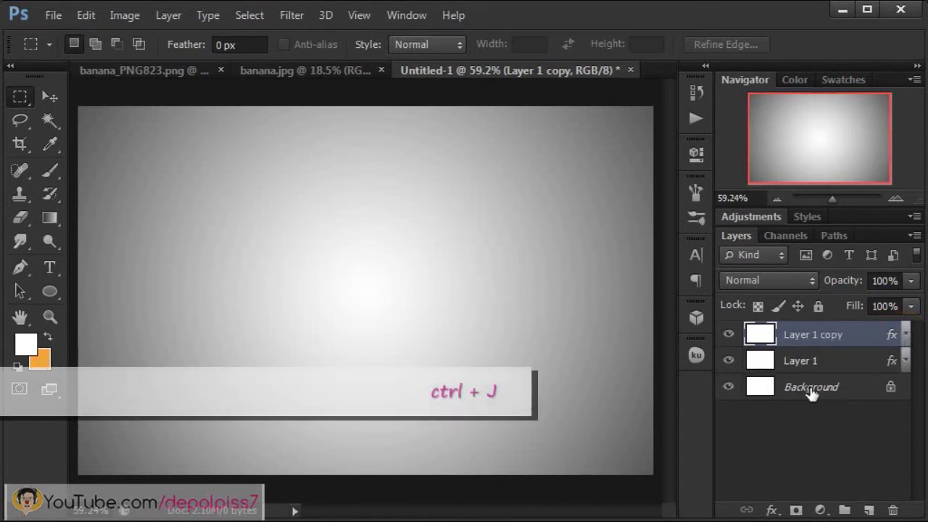
Rasterize the layer style of Layer 1 copy and squash the layer to about 36% height against the canvas's lower edge.
right_click(848, 336)
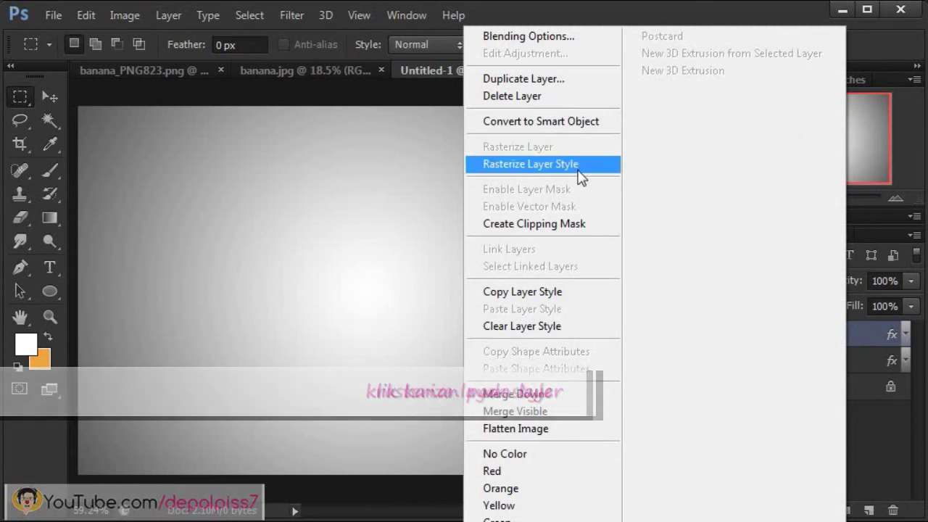
left_click(578, 173)
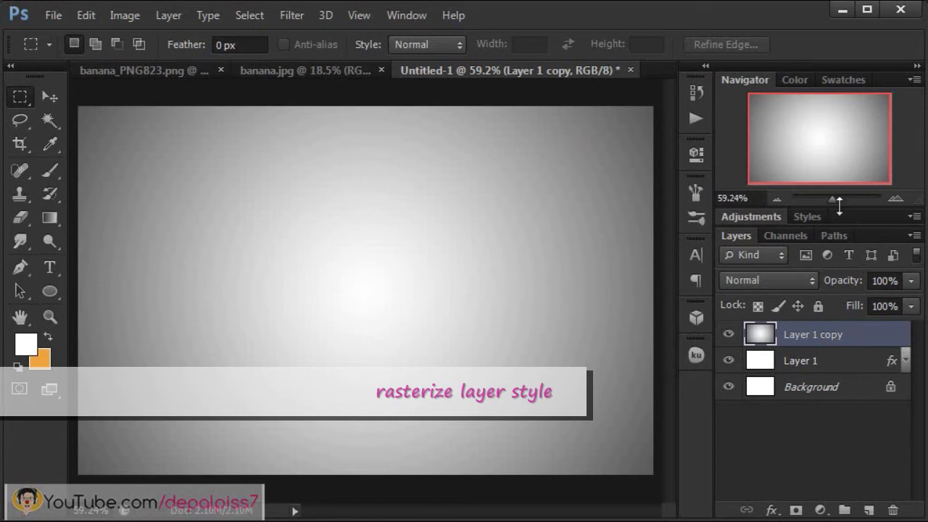
left_click_drag(835, 198, 827, 200)
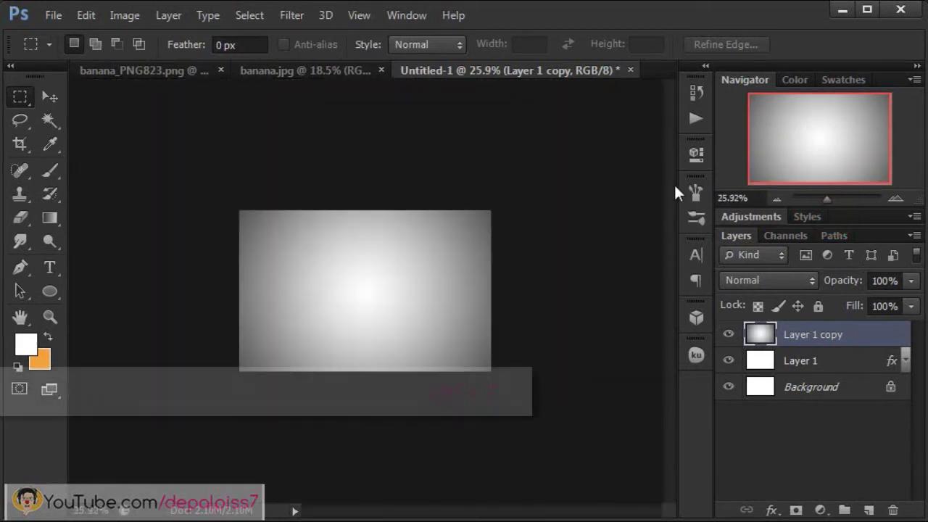
key("ctrl+t")
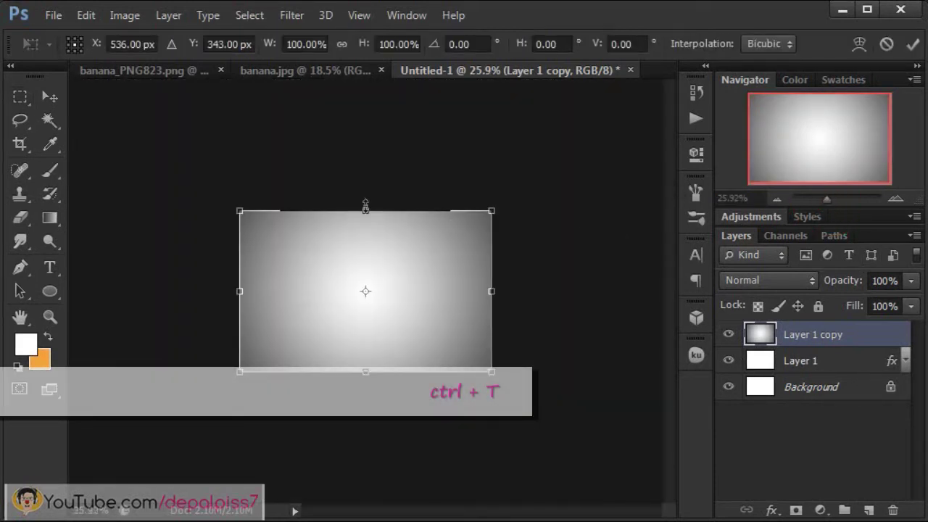
left_click_drag(366, 207, 366, 313)
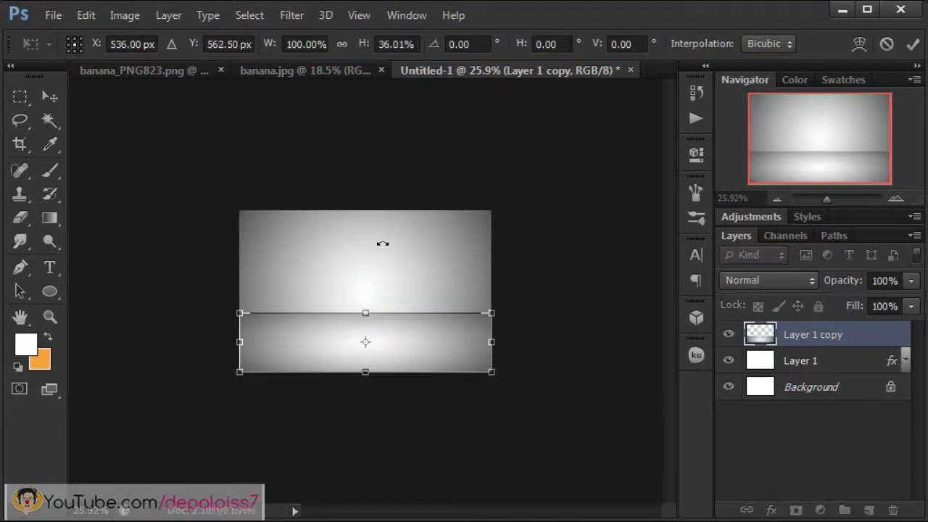
Apply a Perspective transform to the squashed layer, spreading its lower edge symmetrically to about 230% width to form a floor.
left_click(83, 15)
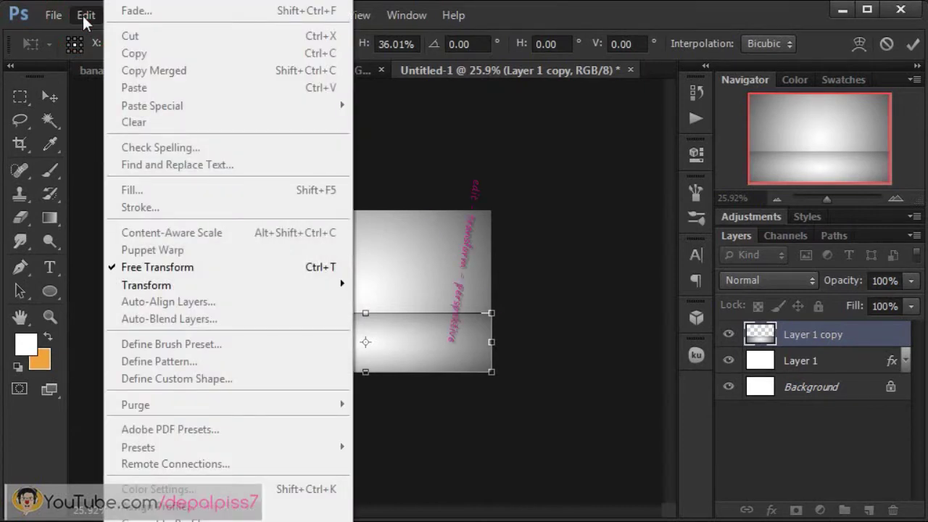
mouse_move(240, 285)
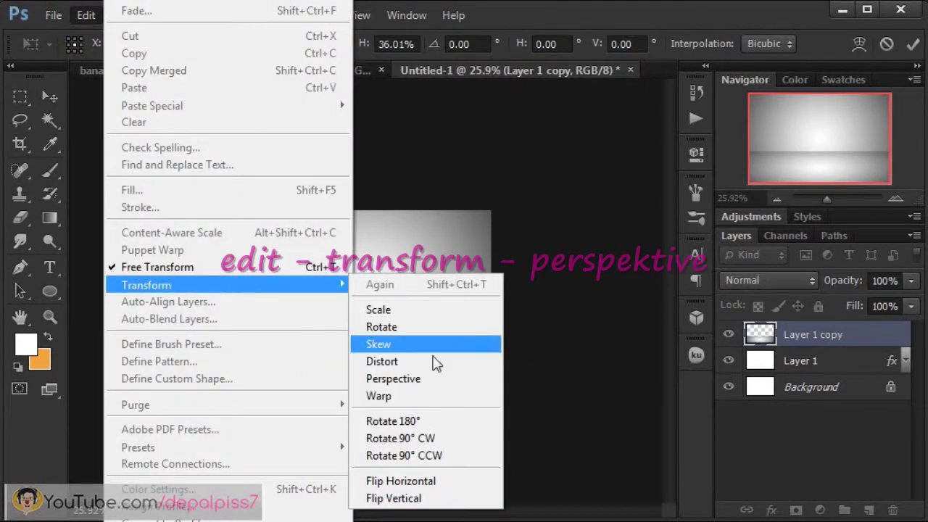
left_click(434, 384)
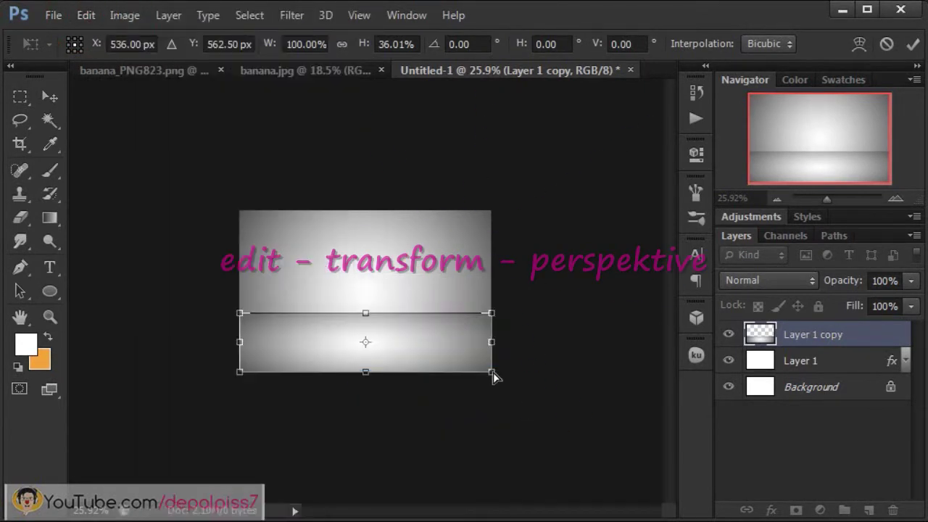
left_click_drag(492, 374, 656, 375)
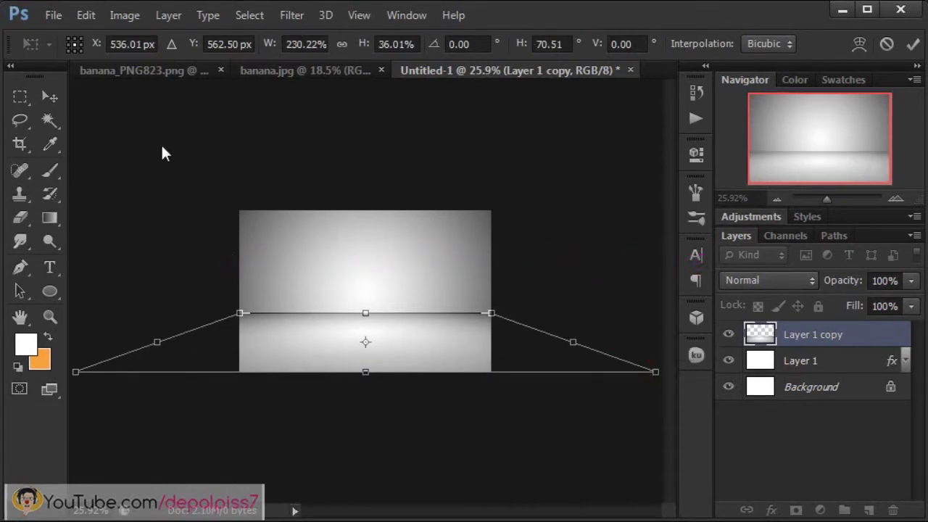
key("Return")
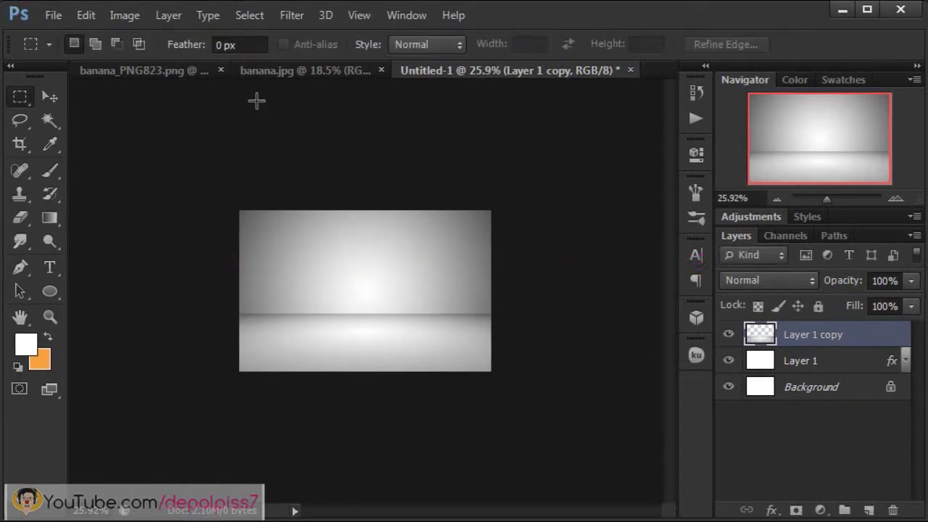
Soften the floor layer's horizon edge with a Gaussian Blur of 7.4 pixels radius.
left_click(358, 17)
left_click(414, 180)
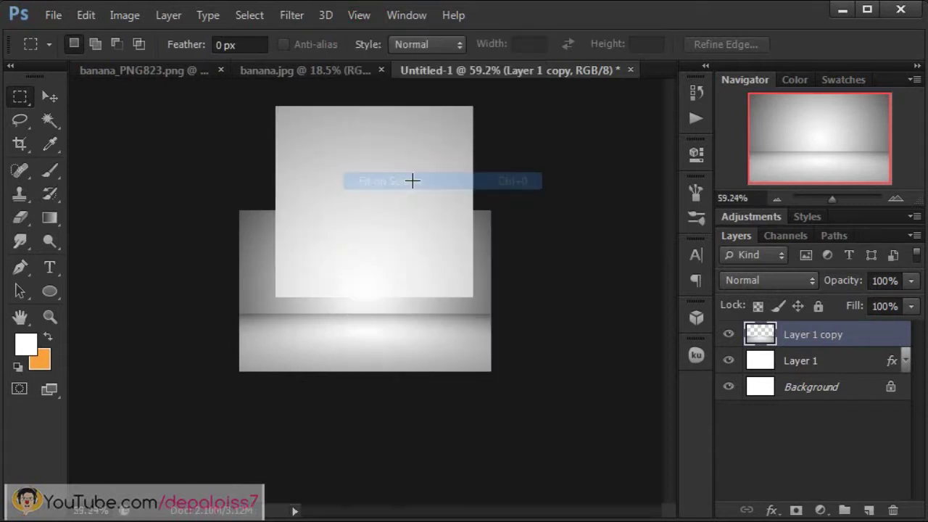
left_click(292, 16)
mouse_move(341, 202)
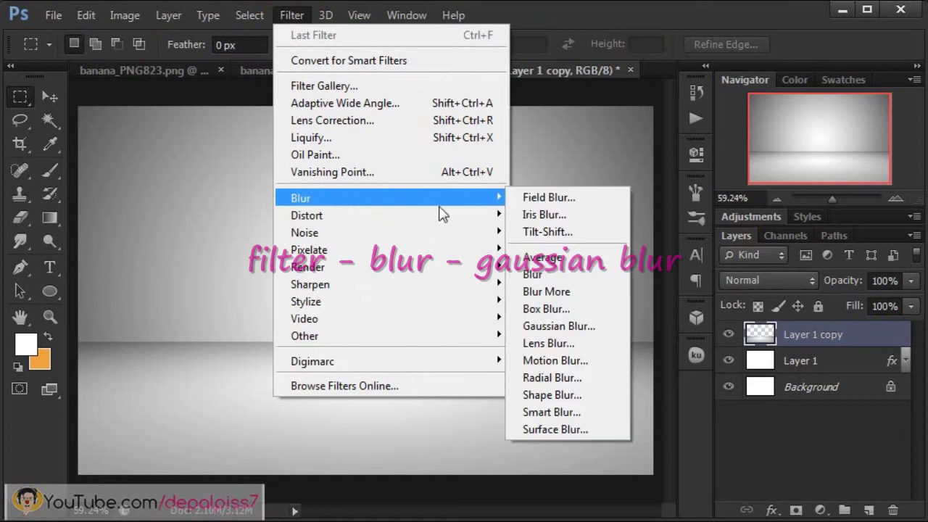
left_click(553, 326)
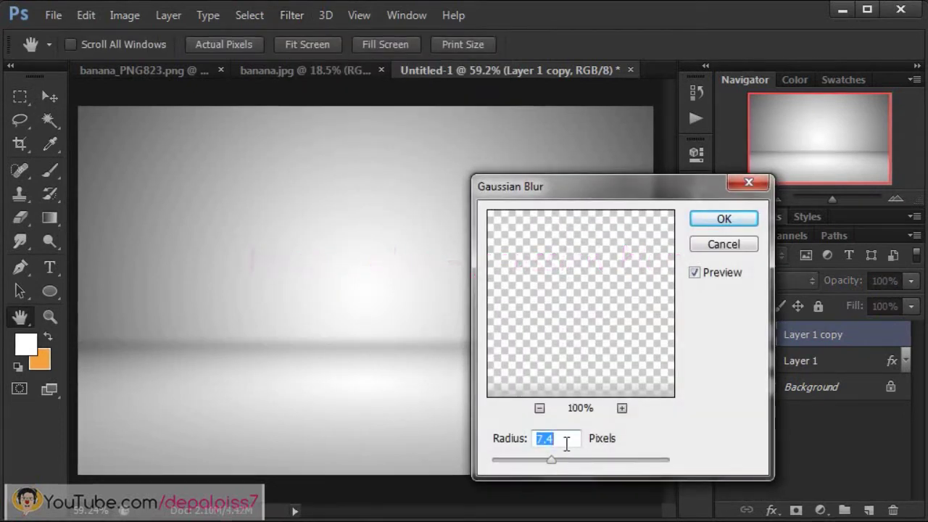
left_click(565, 441)
left_click_drag(641, 186, 643, 151)
left_click_drag(554, 426, 554, 421)
double_click(564, 408)
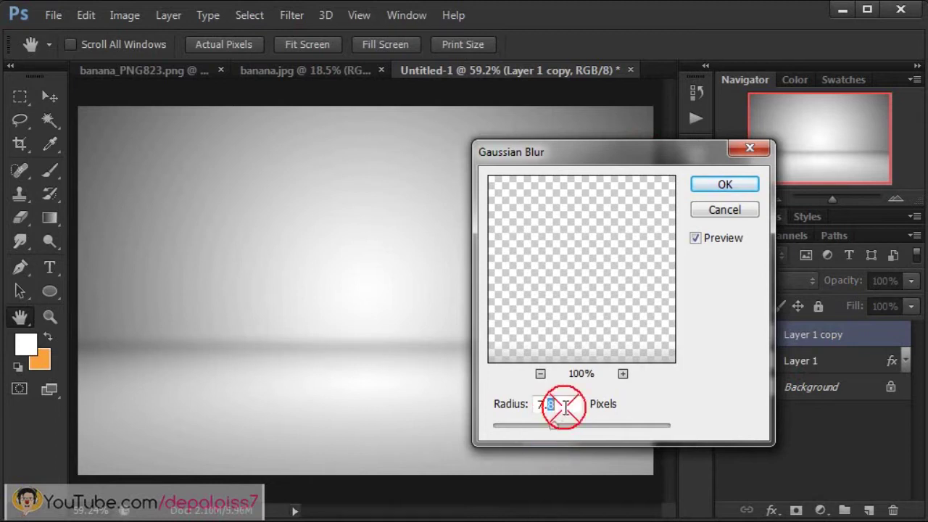
type("4")
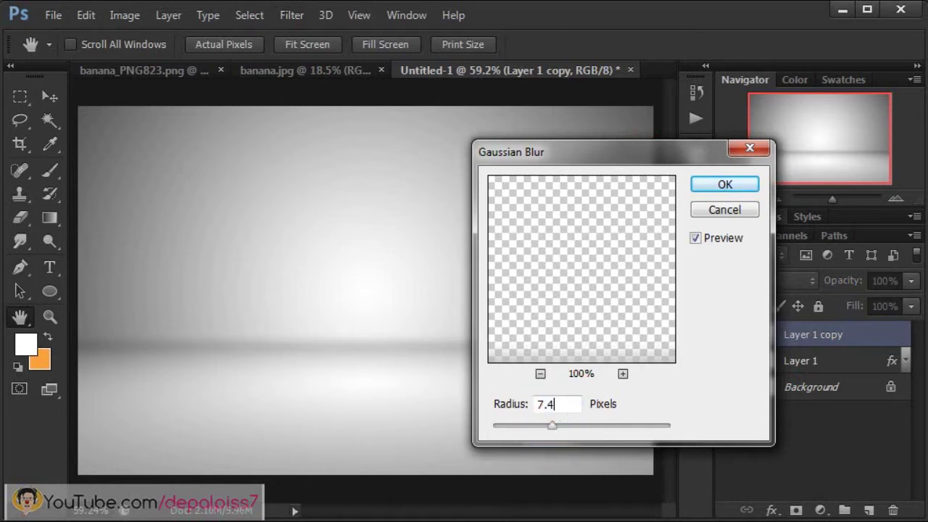
left_click_drag(621, 155, 573, 521)
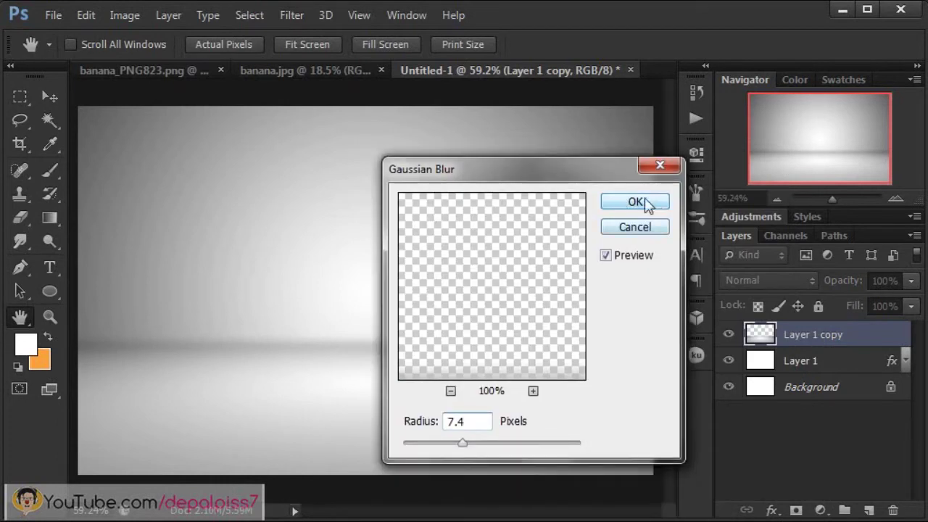
left_click(649, 205)
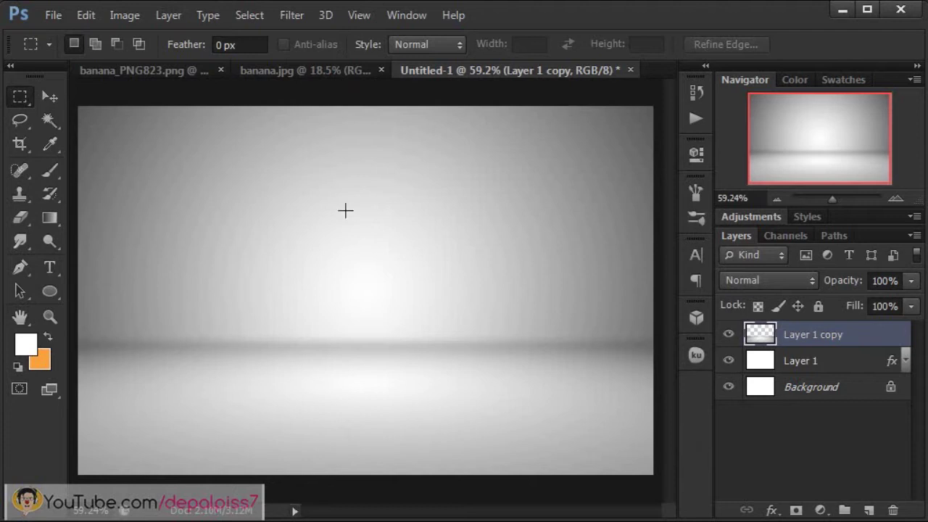
Copy the peeled banana from banana_PNG823.png into the Untitled-1 document as a new layer.
left_click(166, 70)
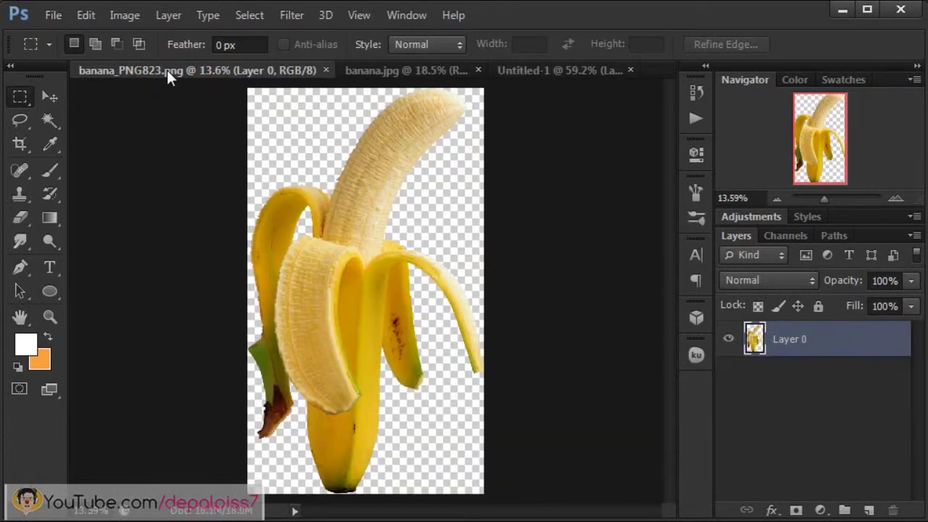
left_click(50, 97)
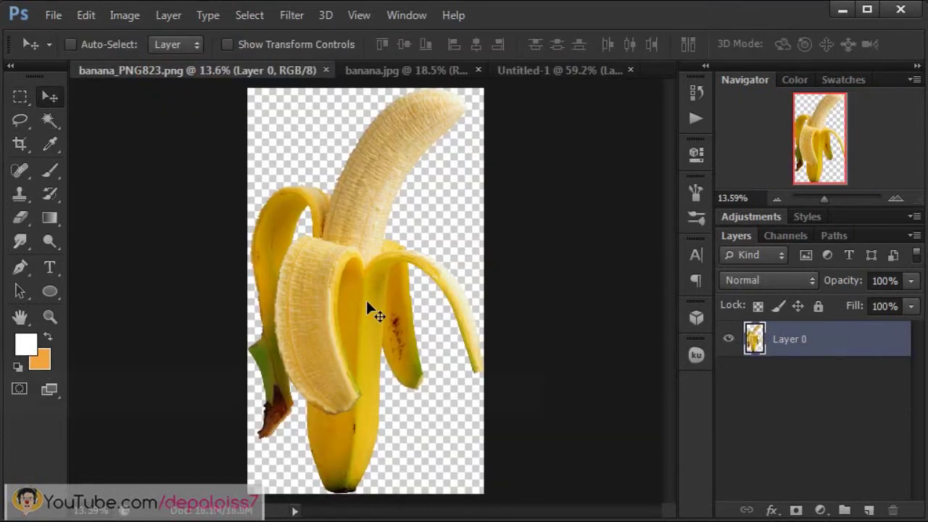
left_click_drag(365, 296, 384, 226)
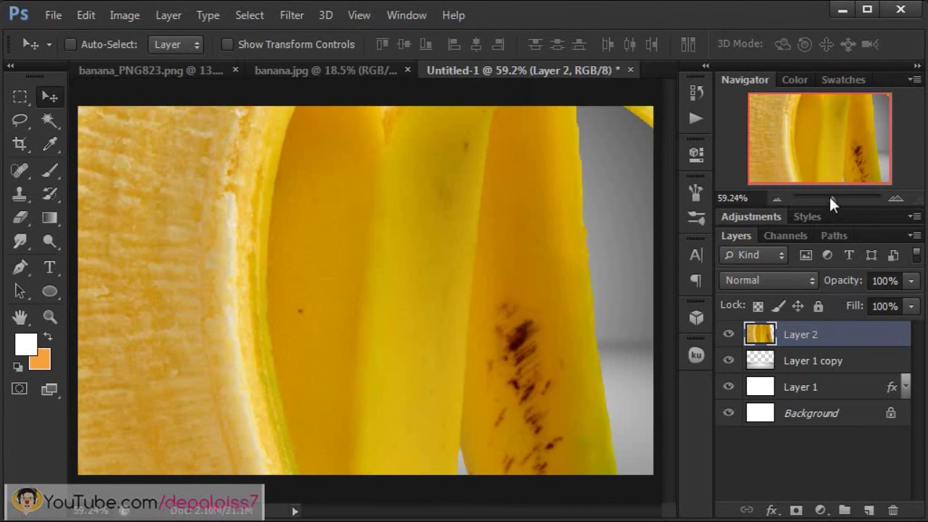
Scale the banana layer to 20% with the aspect ratio linked and move it down until the whole fruit fits the canvas.
left_click_drag(831, 198, 827, 194)
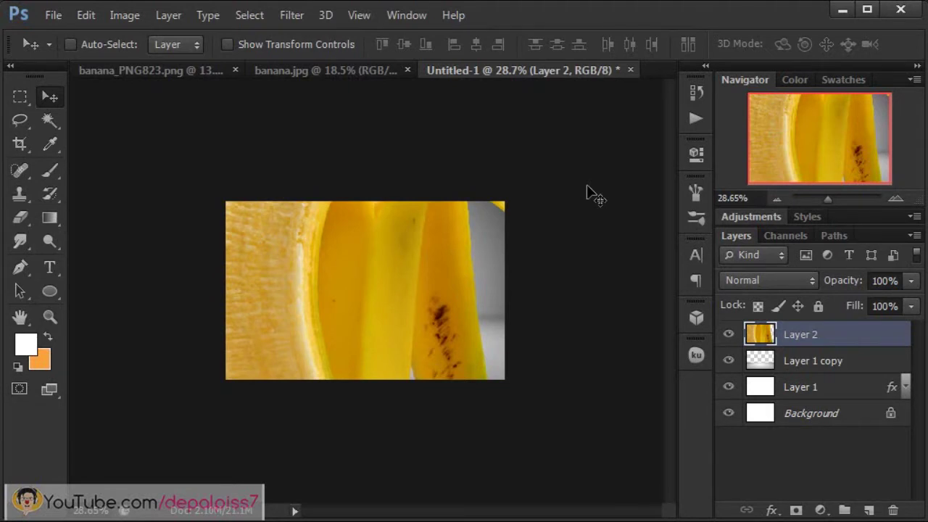
key("ctrl+t")
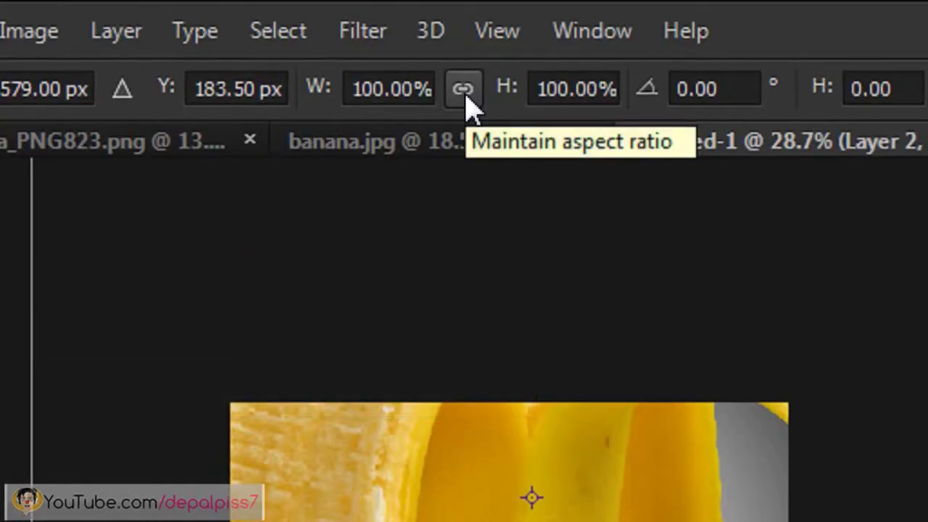
left_click(467, 99)
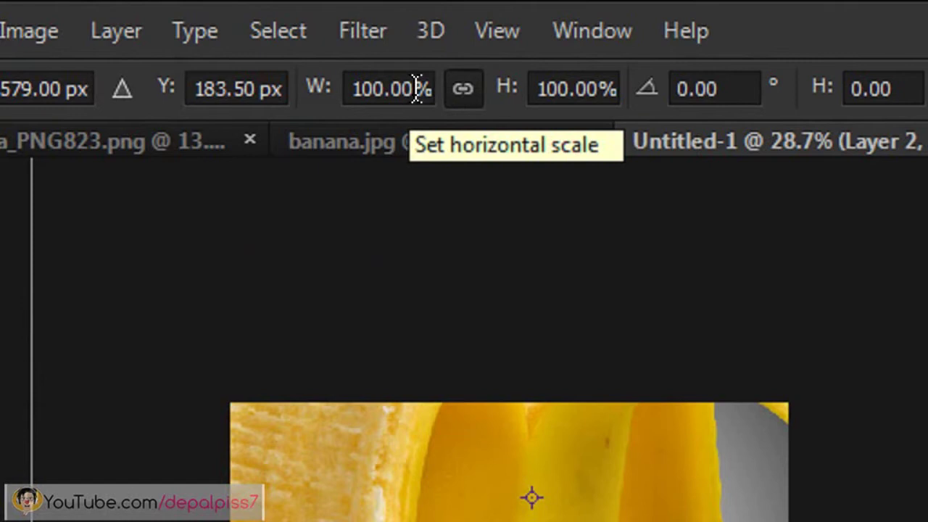
left_click(356, 88)
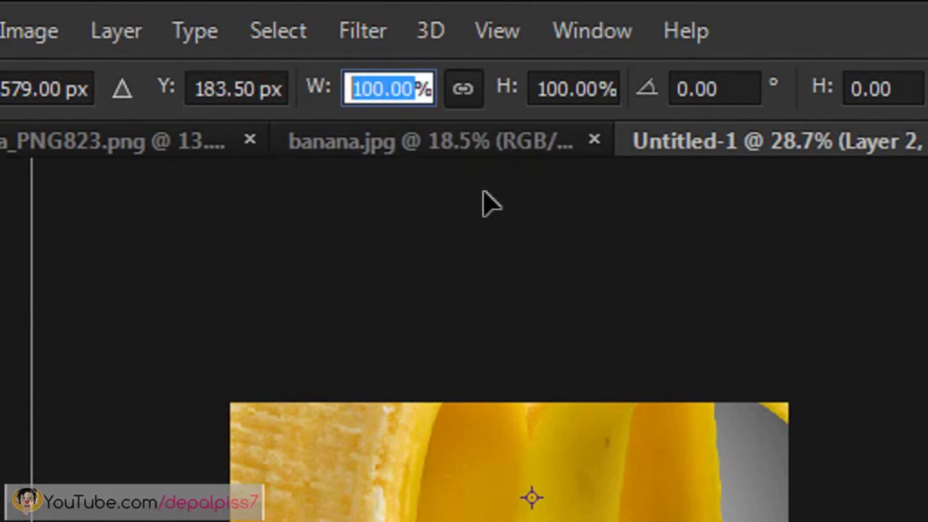
type("20")
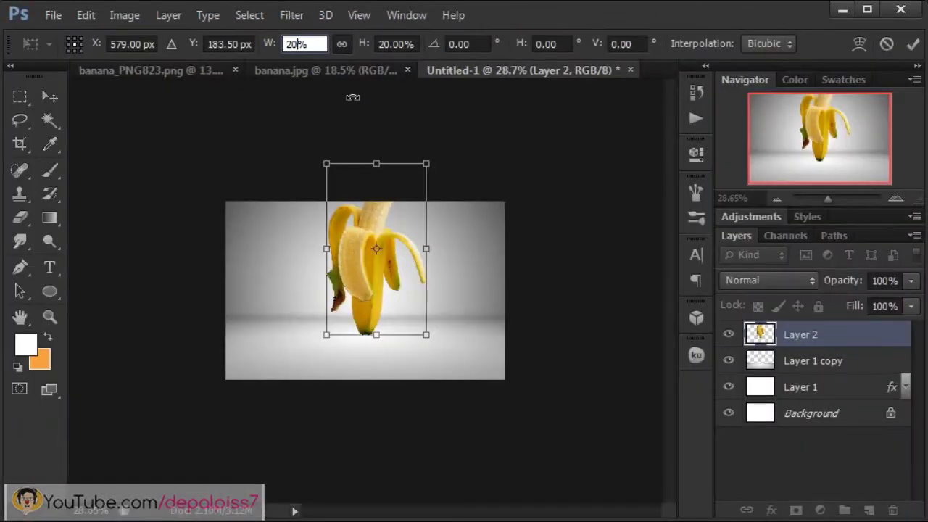
key("Return")
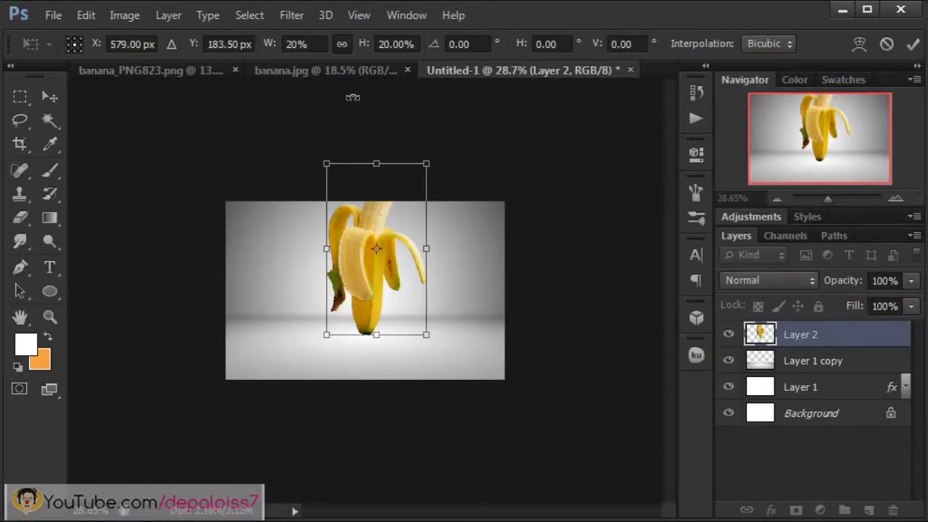
left_click(60, 102)
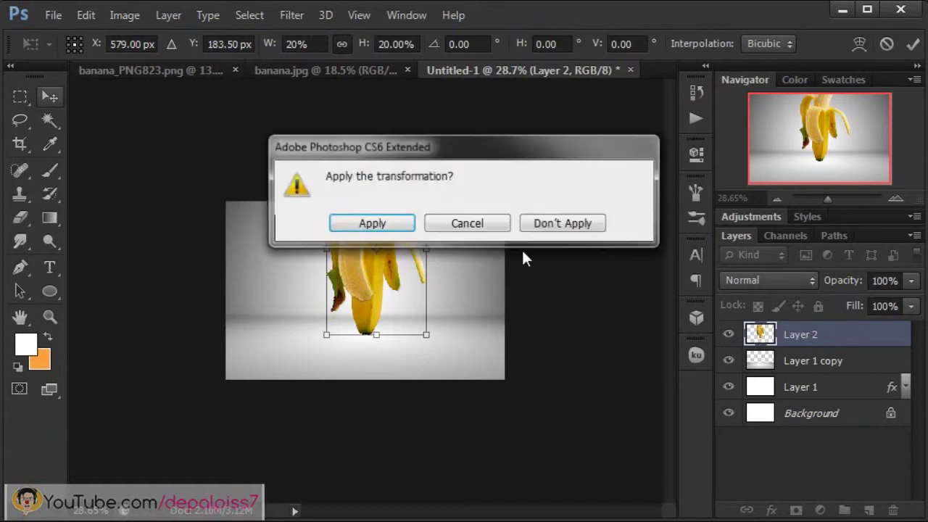
left_click(373, 224)
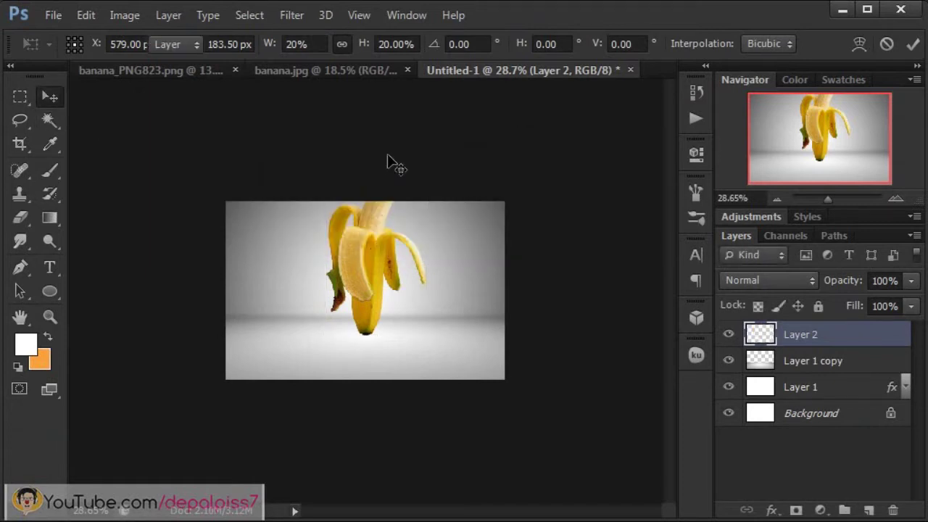
left_click_drag(366, 292, 360, 305)
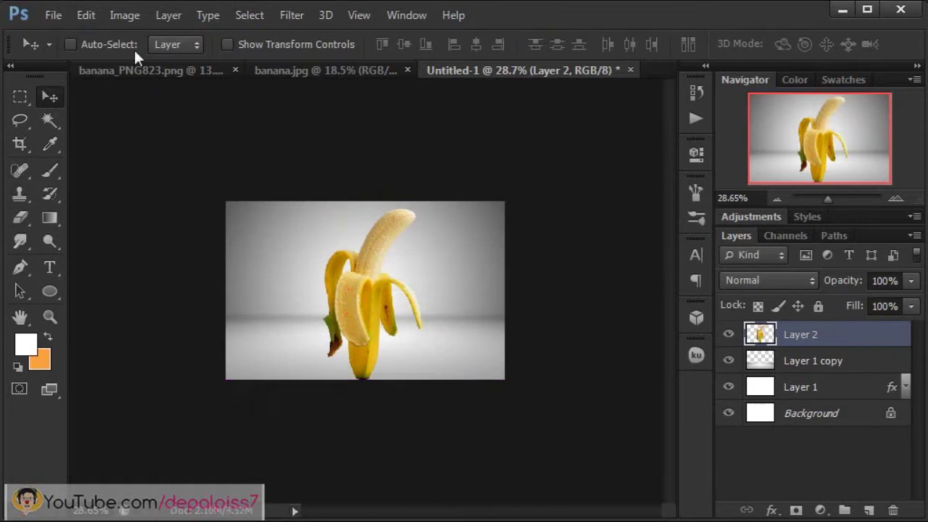
Rotate the banana layer 90° counter-clockwise and flip it horizontally so the peeled tip points right.
left_click(84, 15)
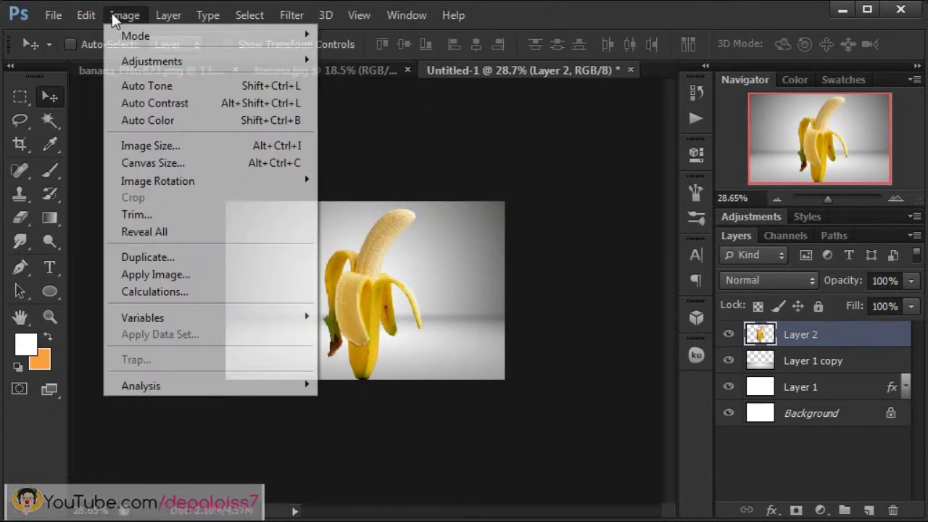
mouse_move(237, 290)
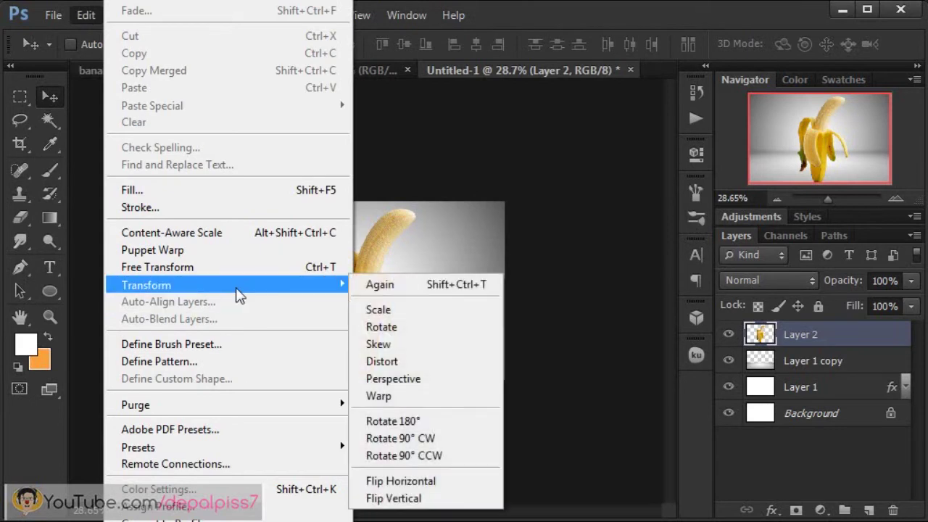
left_click(431, 457)
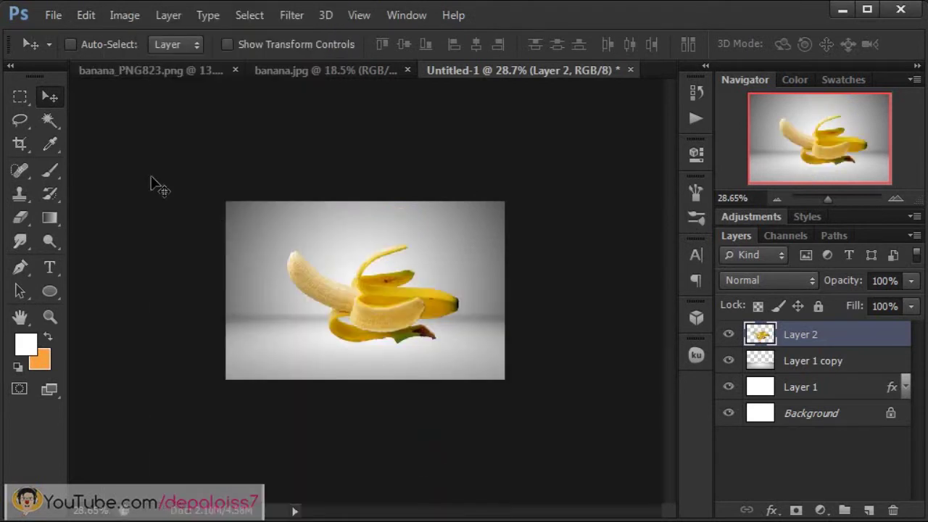
left_click(78, 20)
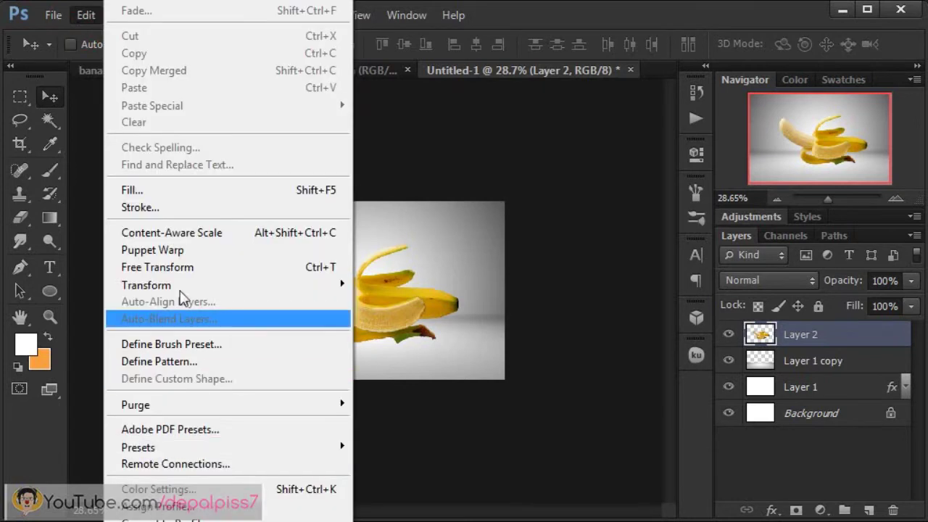
mouse_move(185, 287)
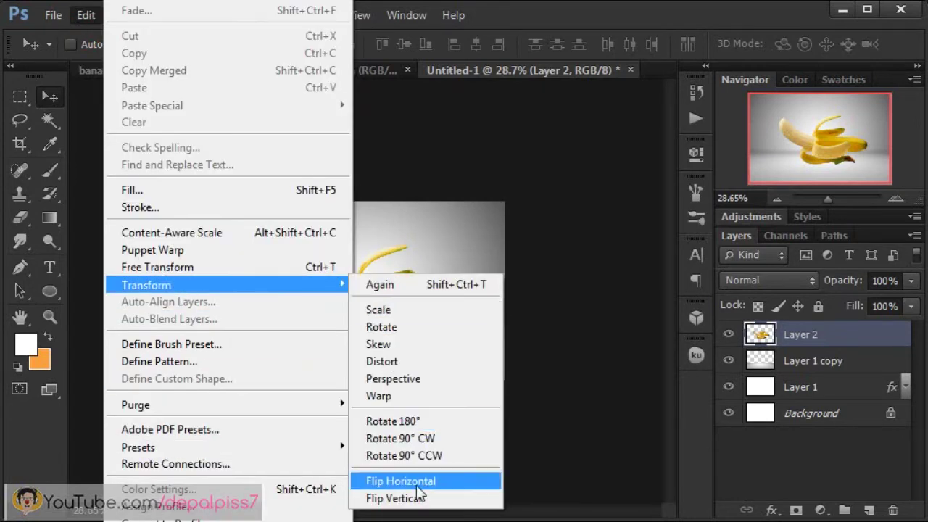
left_click(417, 484)
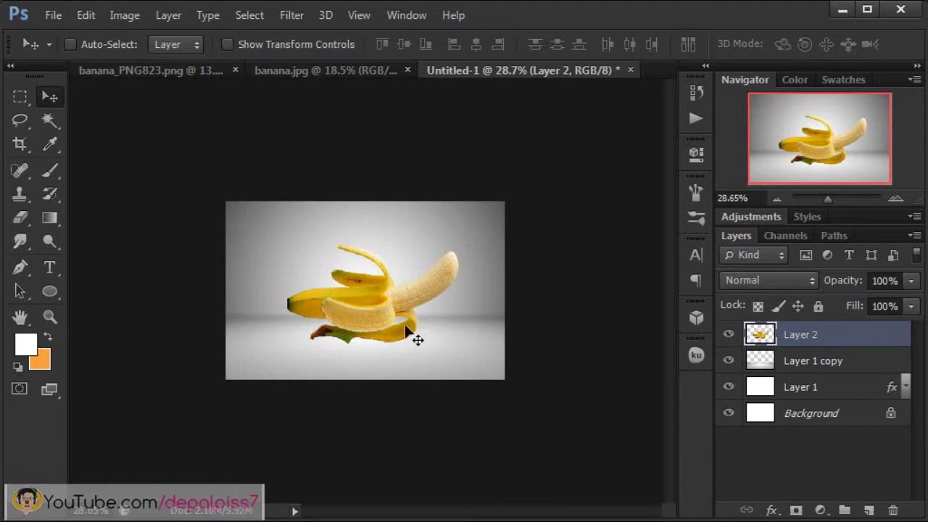
Move the banana left and slightly down so it rests over the floor area.
left_click(360, 16)
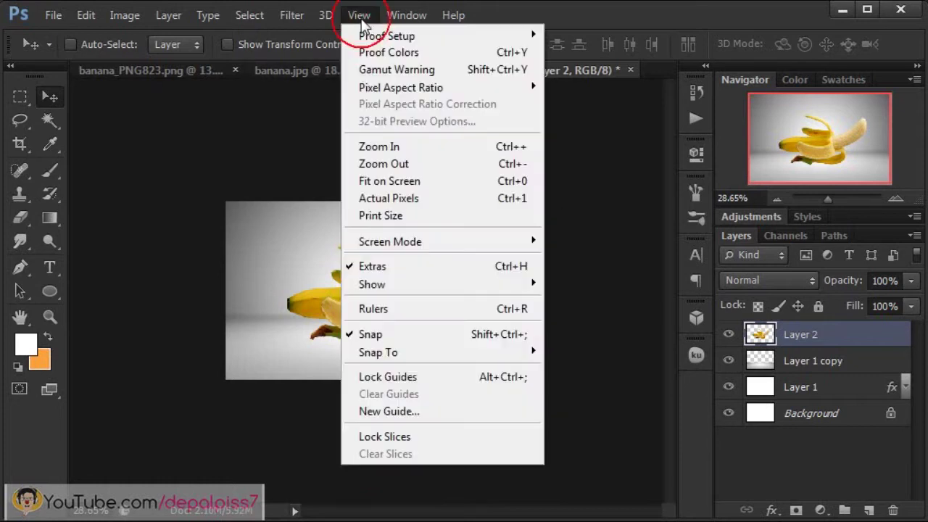
left_click(400, 181)
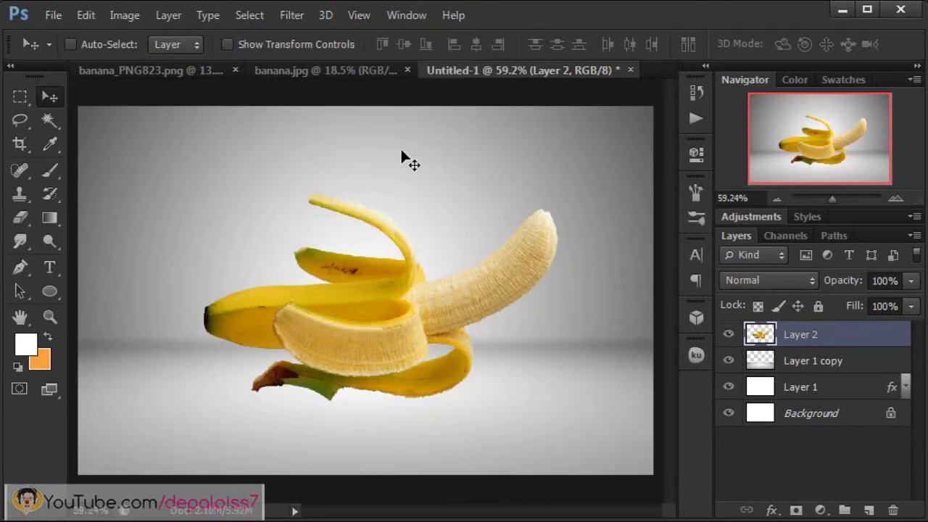
left_click_drag(346, 313, 283, 329)
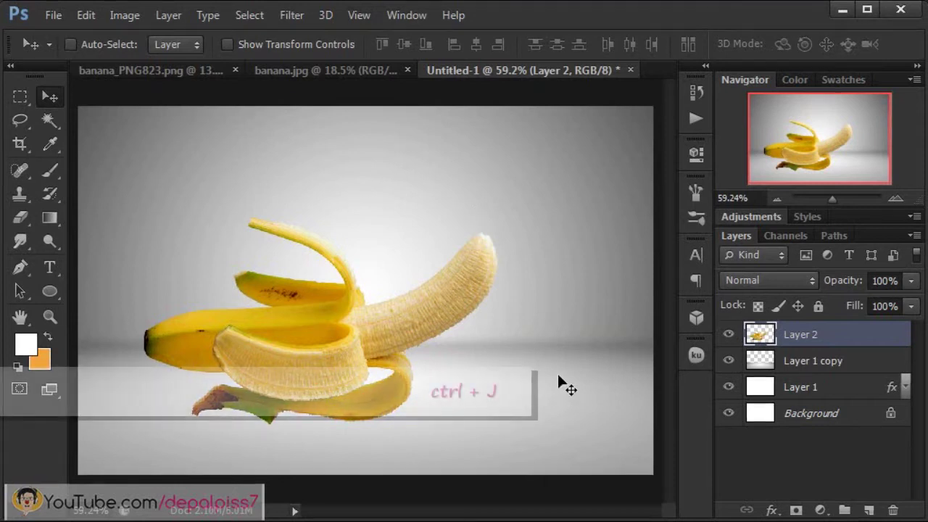
Duplicate the banana layer and place the copy beneath the original in the layer stack.
key("ctrl+j")
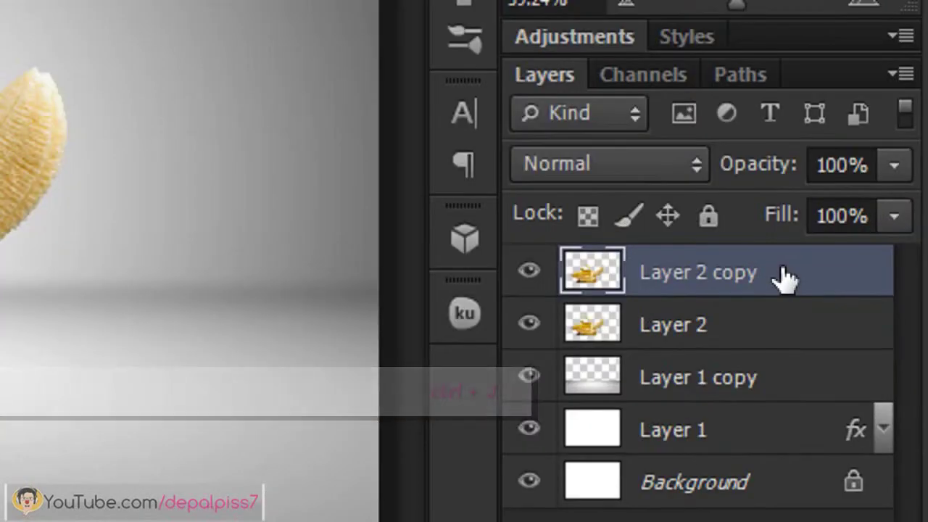
left_click_drag(854, 334, 858, 363)
left_click_drag(787, 330, 793, 348)
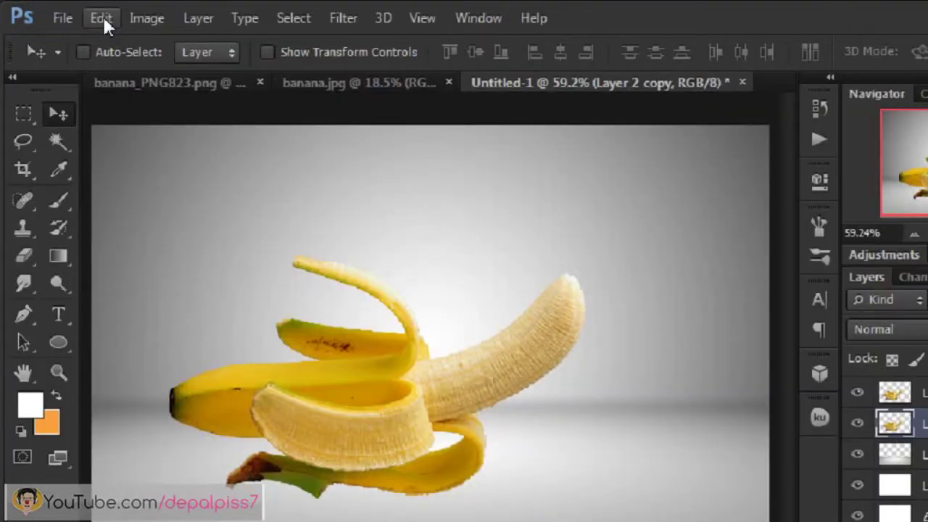
Mirror the banana copy with Rotate 180° and Flip Horizontal, and move it straight down below the original as a floor reflection.
left_click(177, 34)
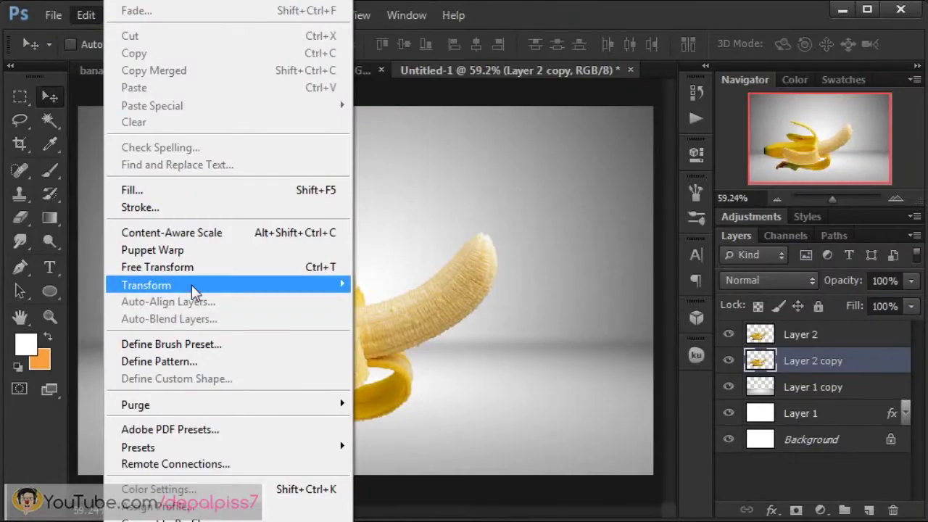
mouse_move(192, 284)
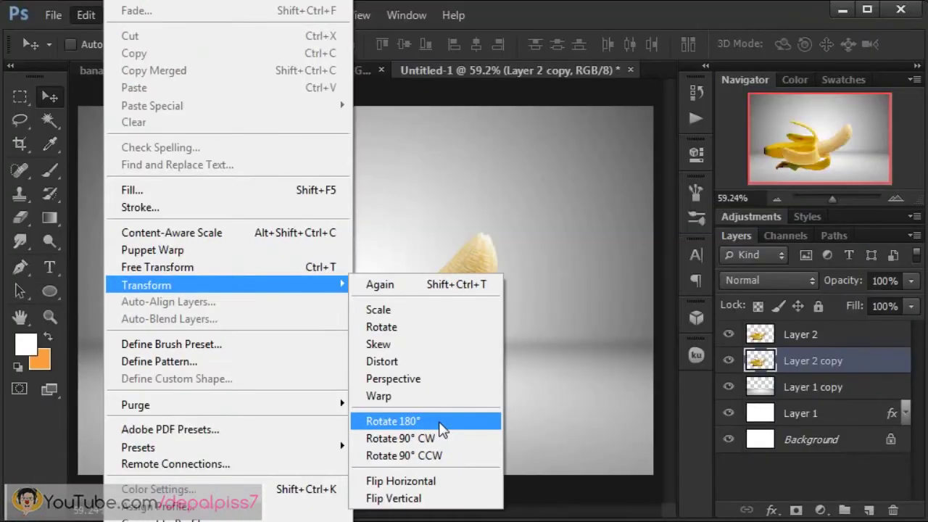
left_click(392, 421)
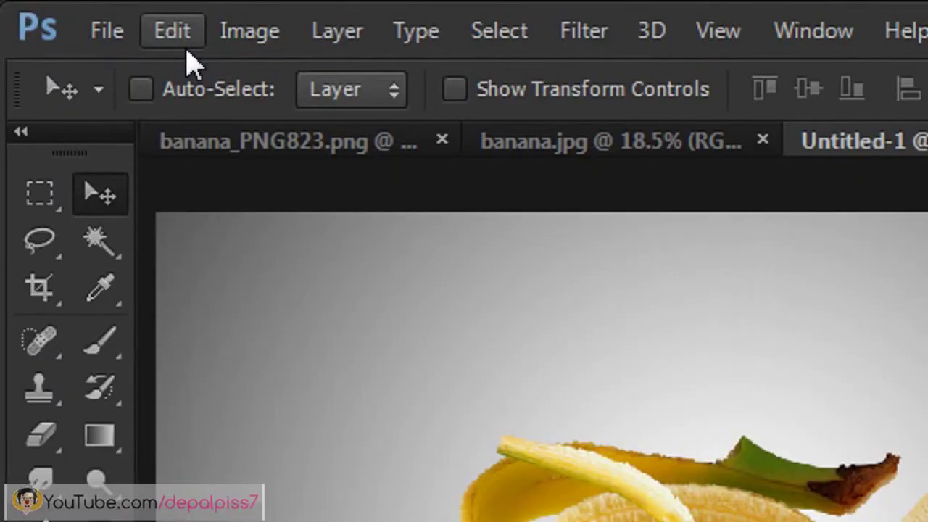
left_click(90, 20)
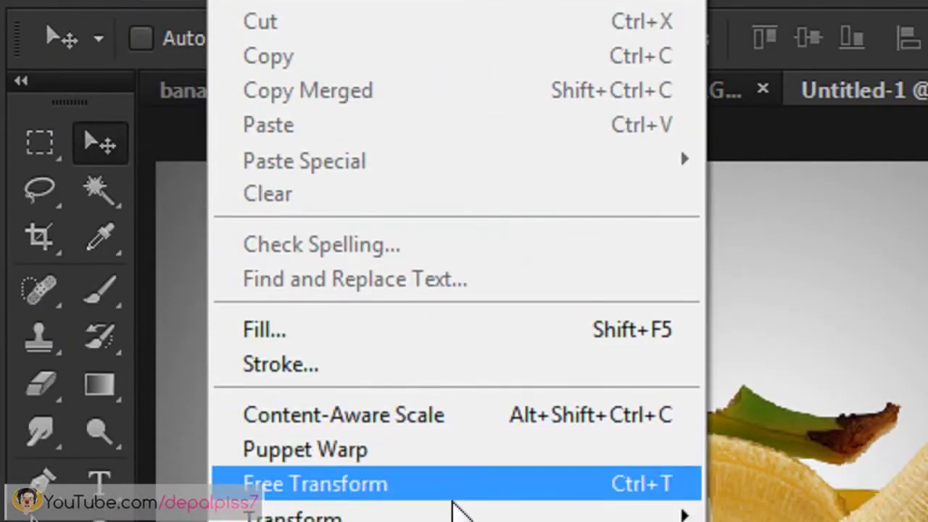
mouse_move(454, 460)
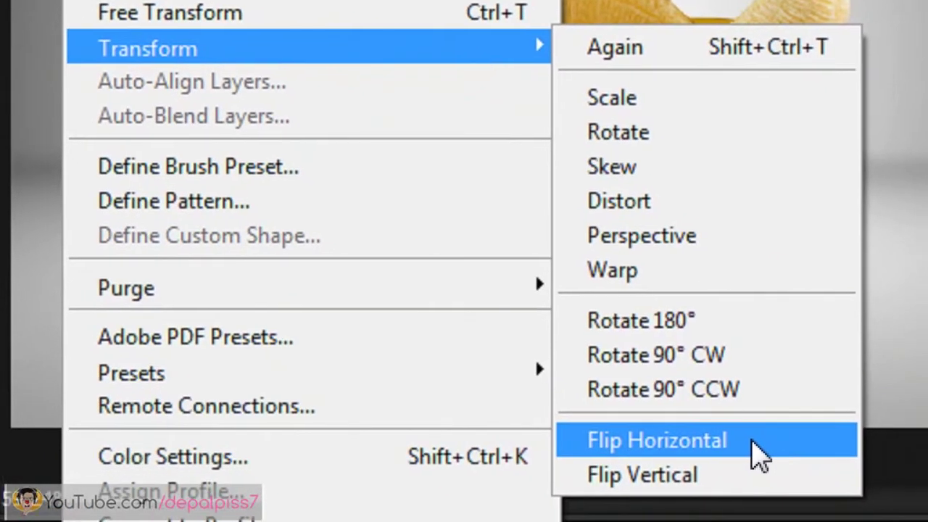
left_click(773, 475)
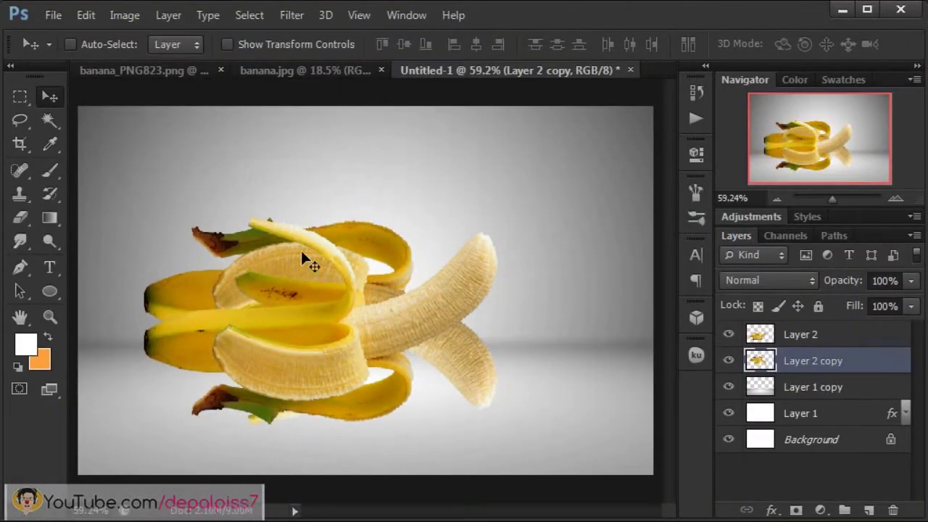
left_click_drag(301, 264, 300, 465)
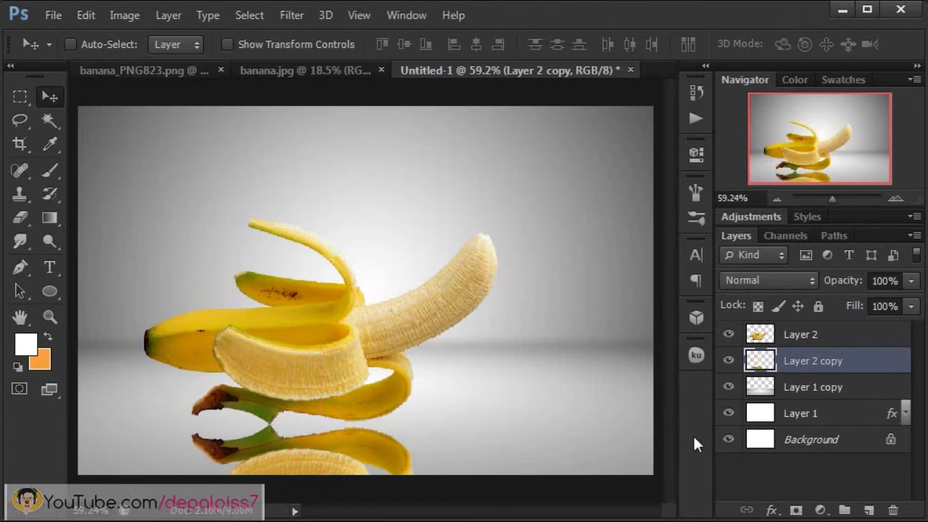
Set the reflection layer's blend mode to Overlay and its opacity to 50%.
left_click(735, 278)
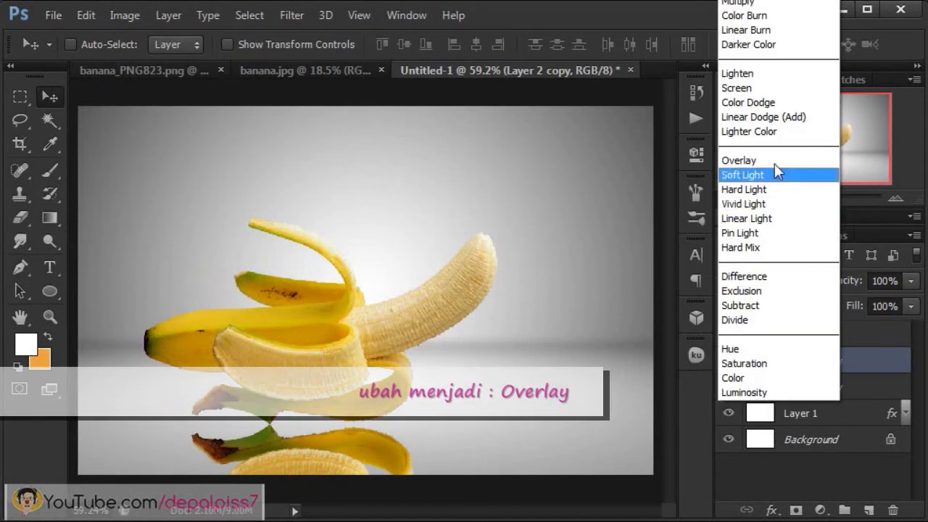
left_click(719, 160)
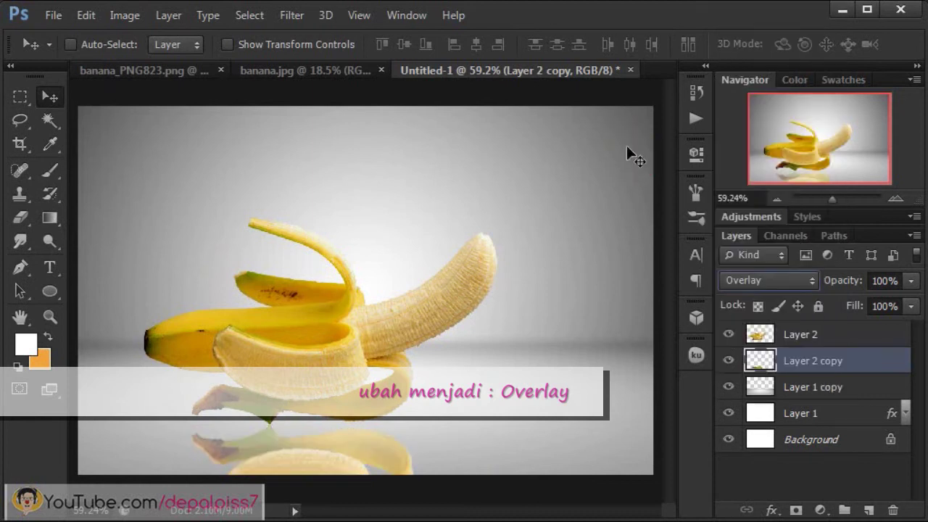
left_click(911, 283)
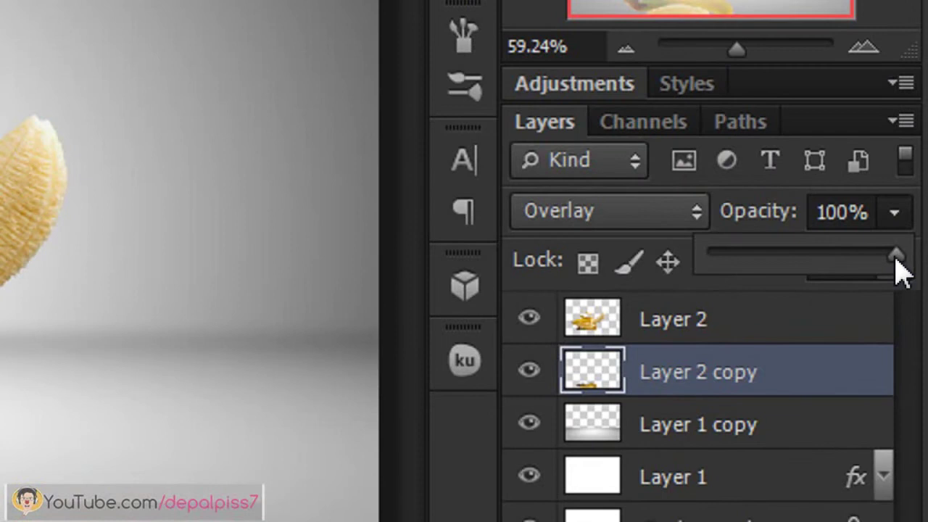
left_click_drag(895, 258, 804, 258)
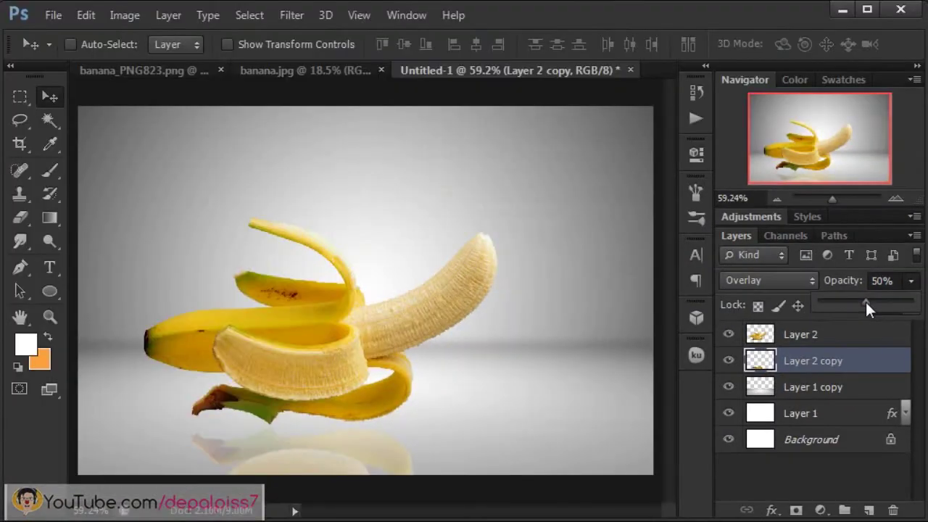
left_click(824, 366)
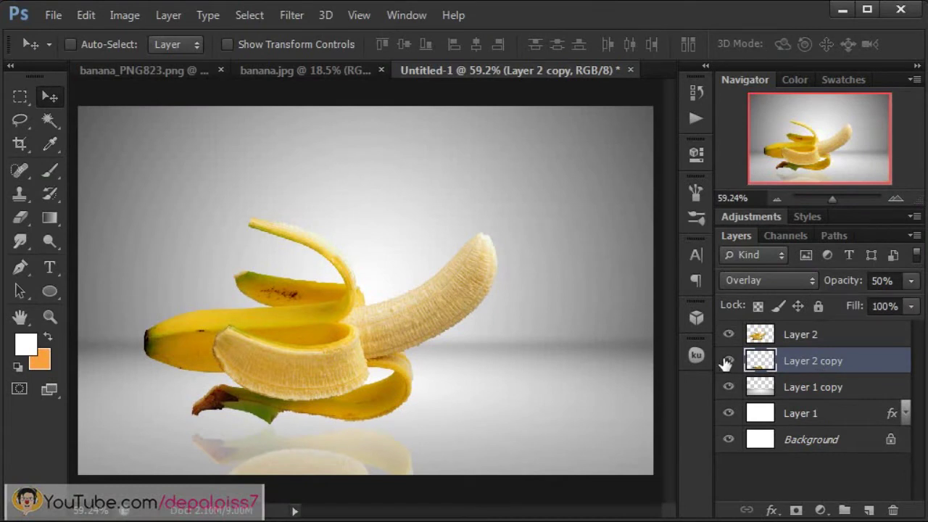
left_click(727, 360)
left_click(727, 360)
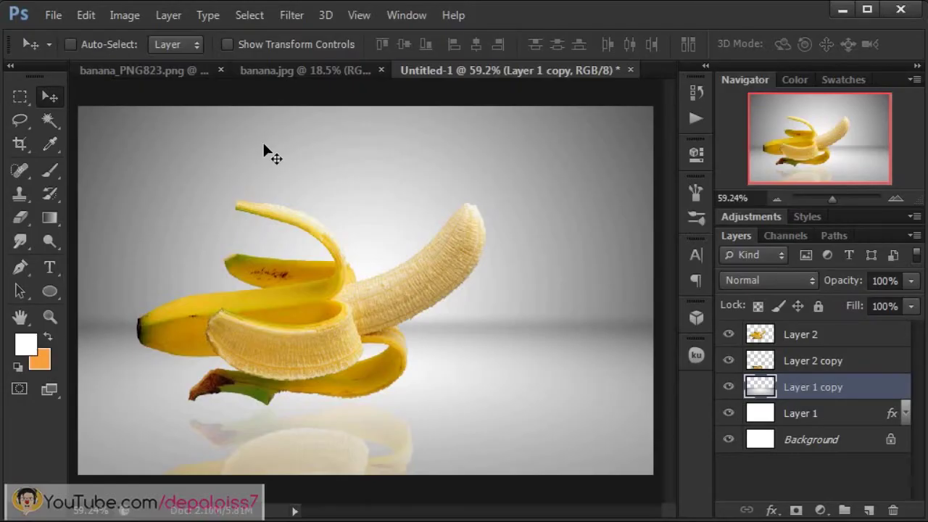
left_click(729, 334)
left_click(729, 334)
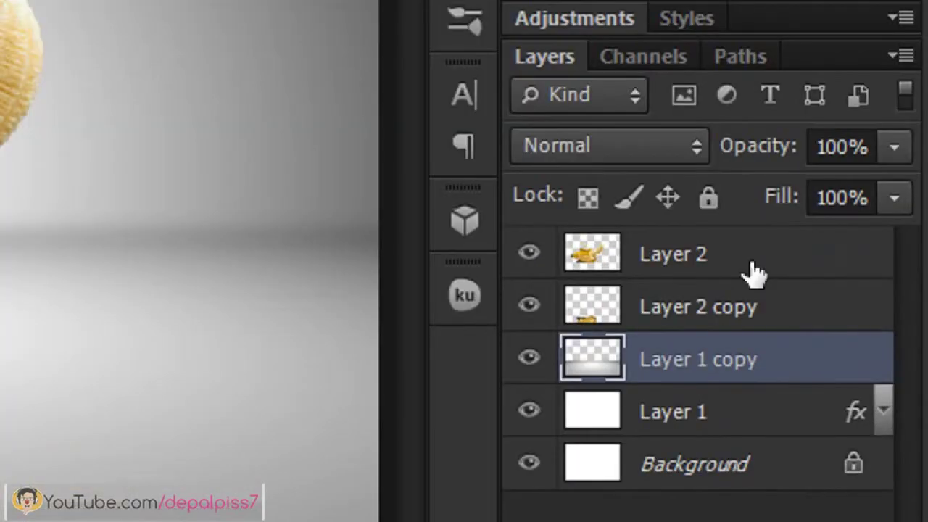
With Layer 2 active, draw an unconstrained elliptical path about 12.4 cm wide and 10.2 cm high over the banana's exposed flesh.
left_click(841, 344)
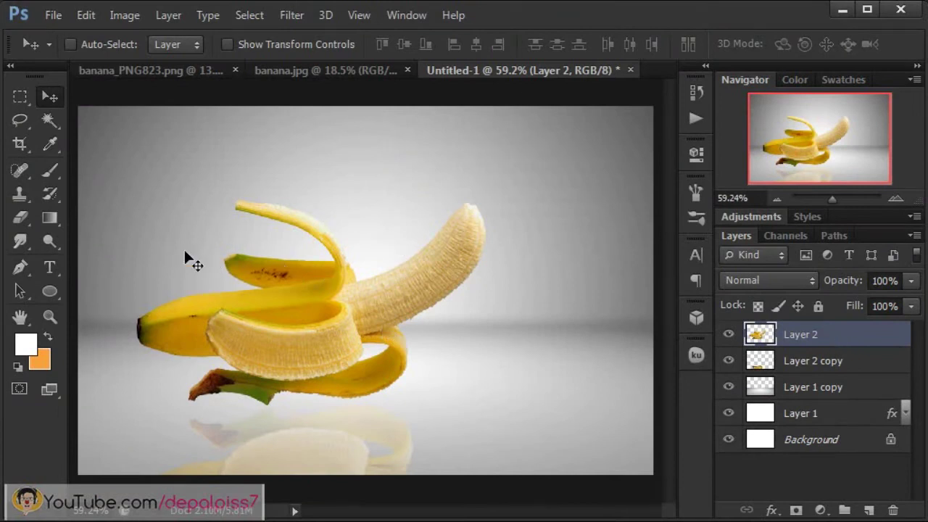
left_click(58, 294)
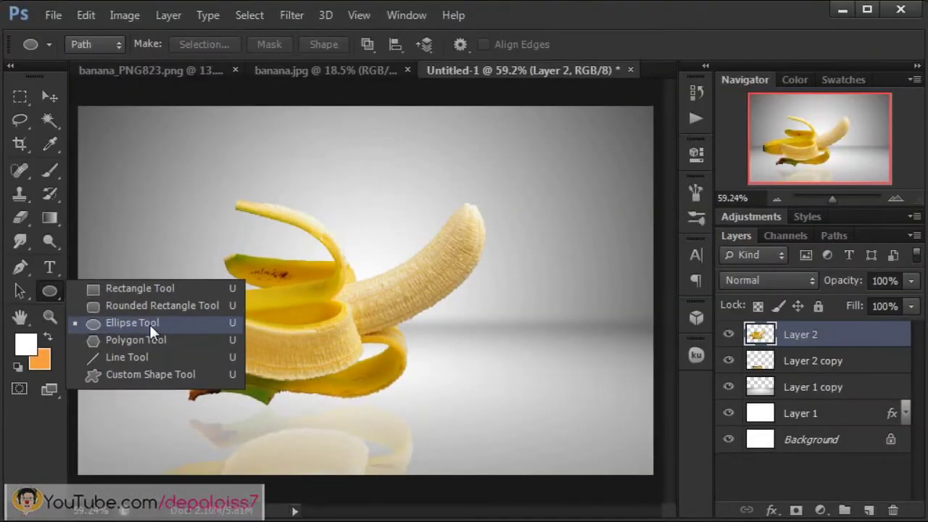
left_click(303, 333)
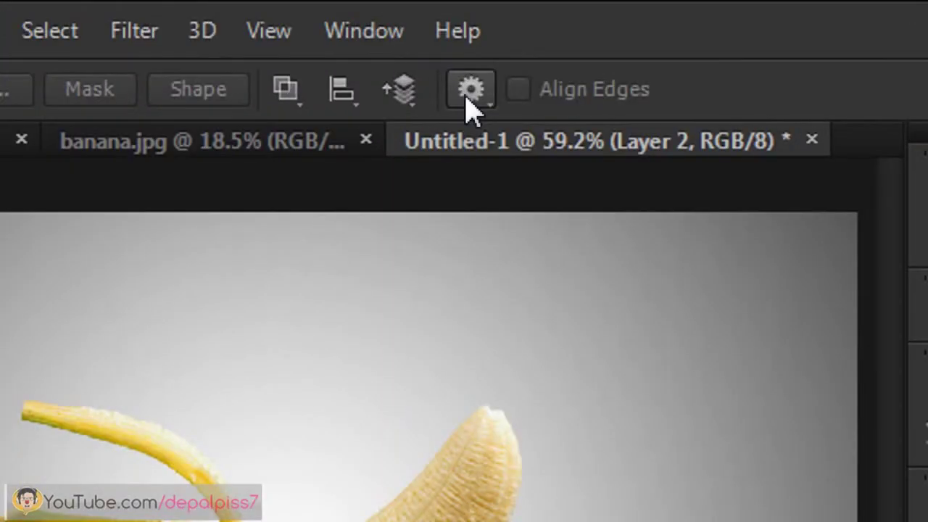
left_click(459, 45)
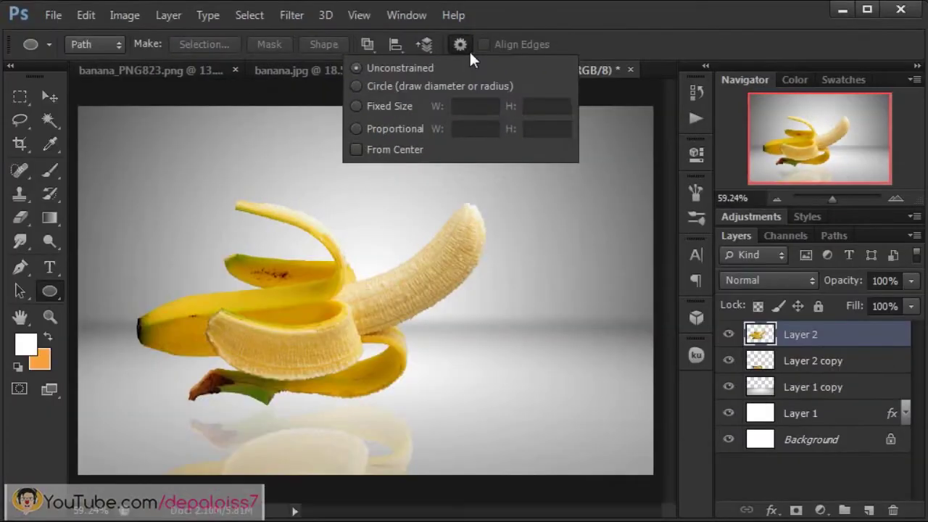
left_click(490, 105)
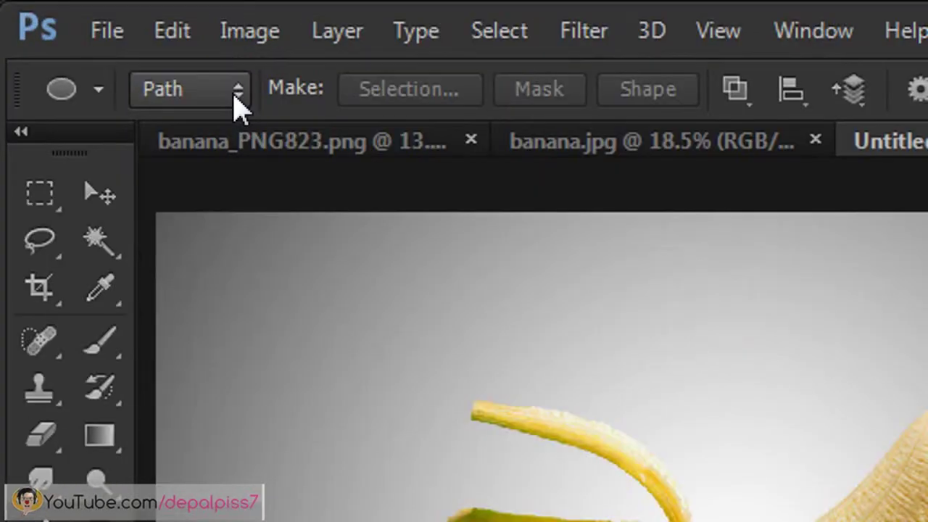
left_click(117, 45)
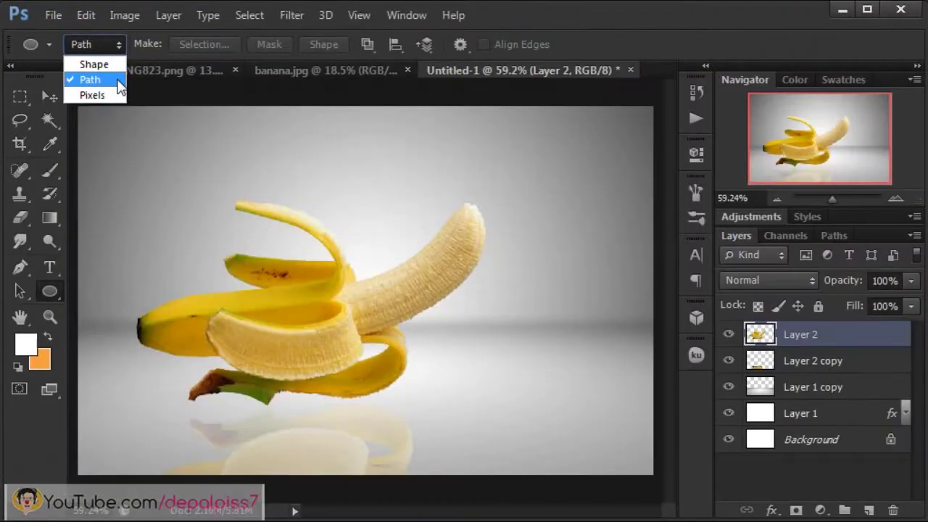
left_click(235, 159)
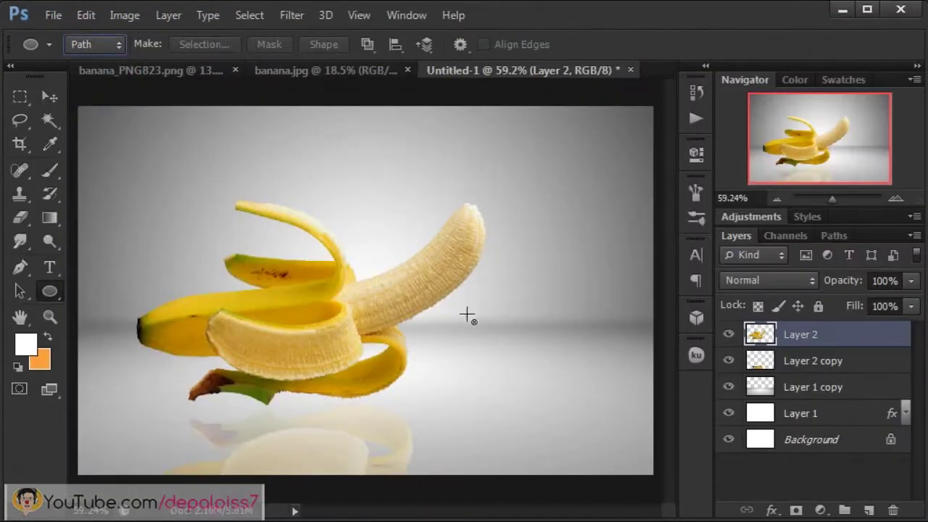
left_click_drag(366, 184, 553, 340)
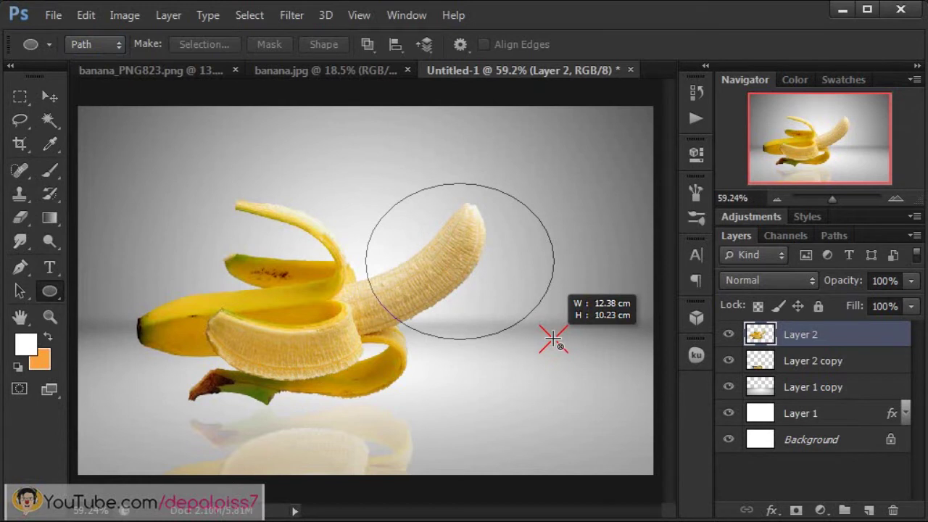
left_click_drag(552, 339, 553, 338)
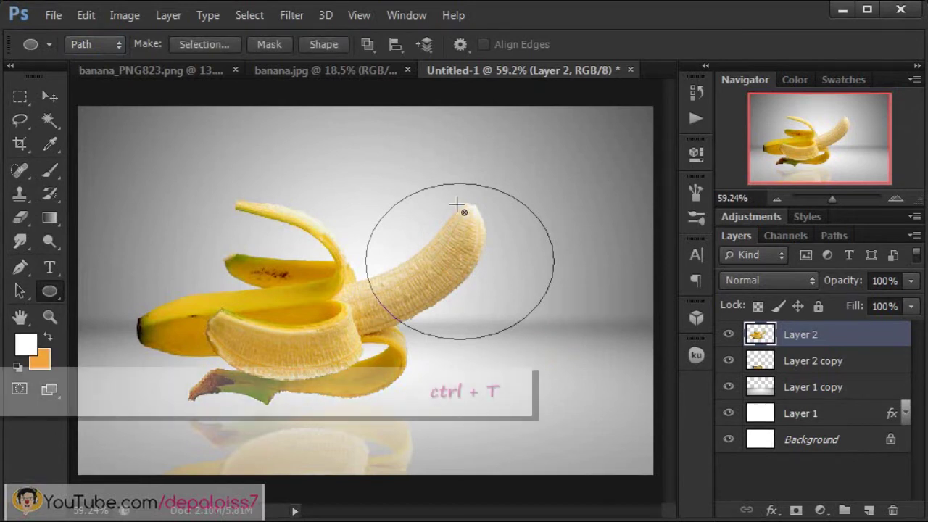
Transform the elliptical path to about 82% width and 122% height, rotated about -34°, so its edge crosses the exposed flesh as a cut line.
key("ctrl+t")
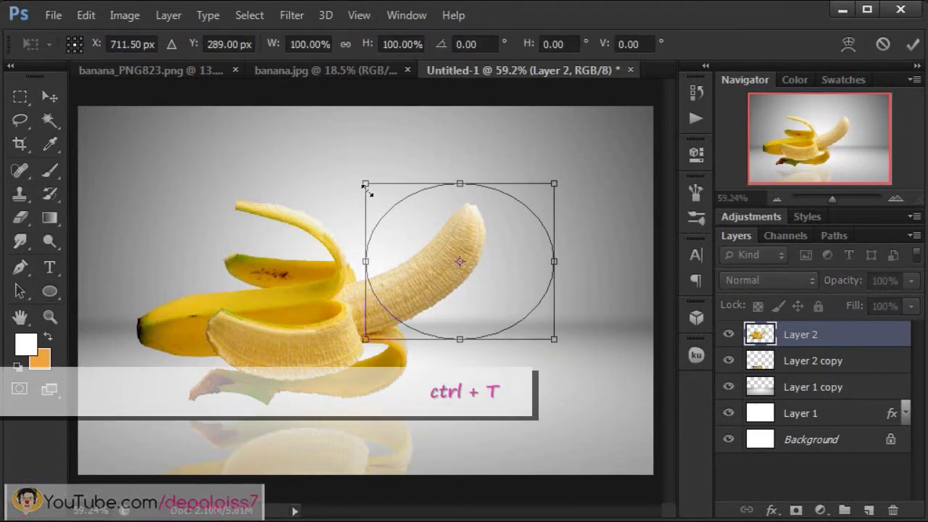
left_click_drag(368, 189, 366, 143)
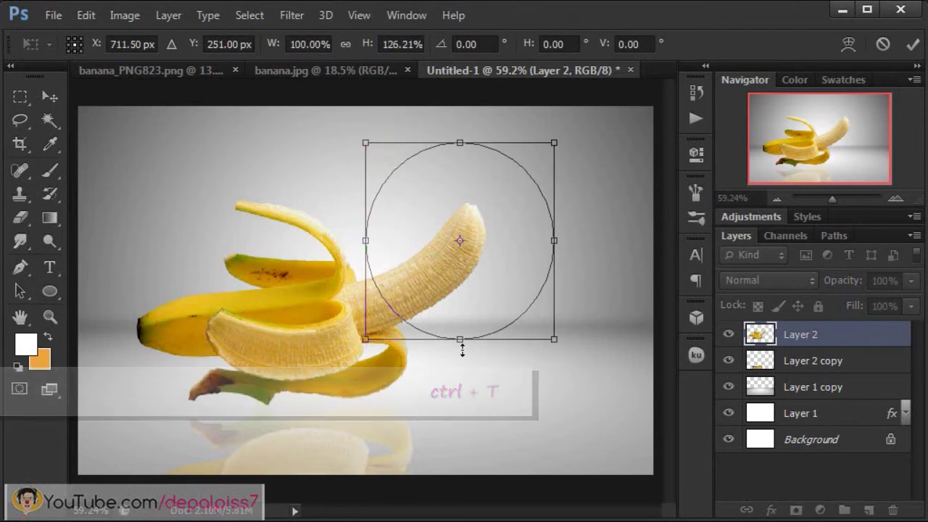
left_click_drag(461, 339, 523, 356)
left_click_drag(551, 429, 586, 419)
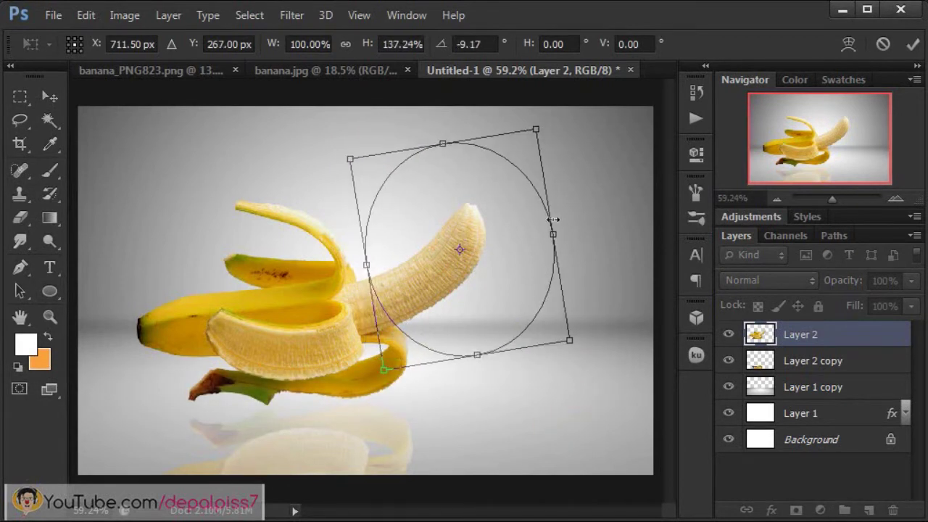
left_click_drag(553, 219, 573, 217)
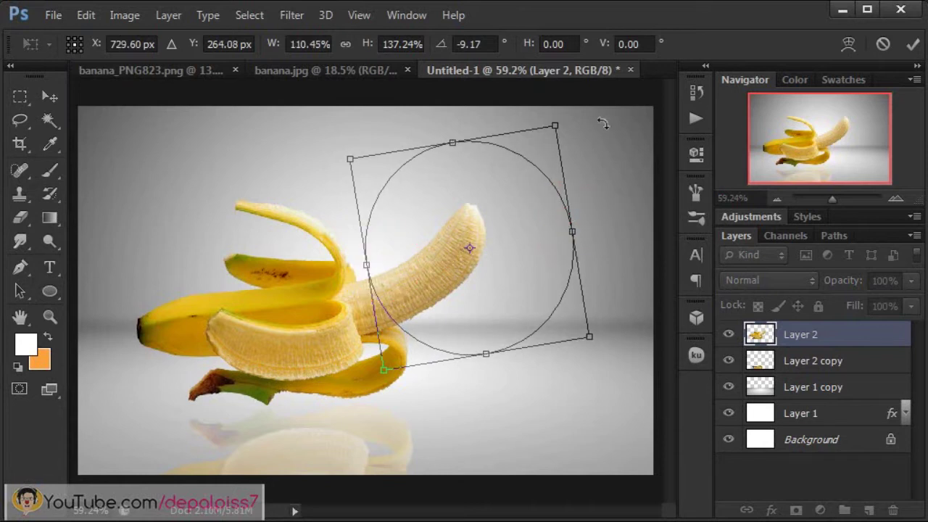
left_click_drag(555, 126, 512, 157)
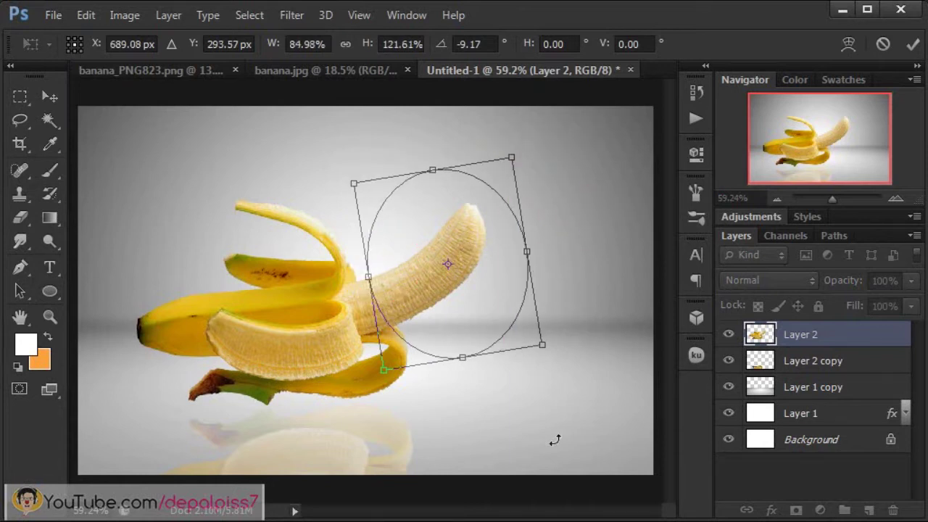
left_click_drag(549, 395, 582, 369)
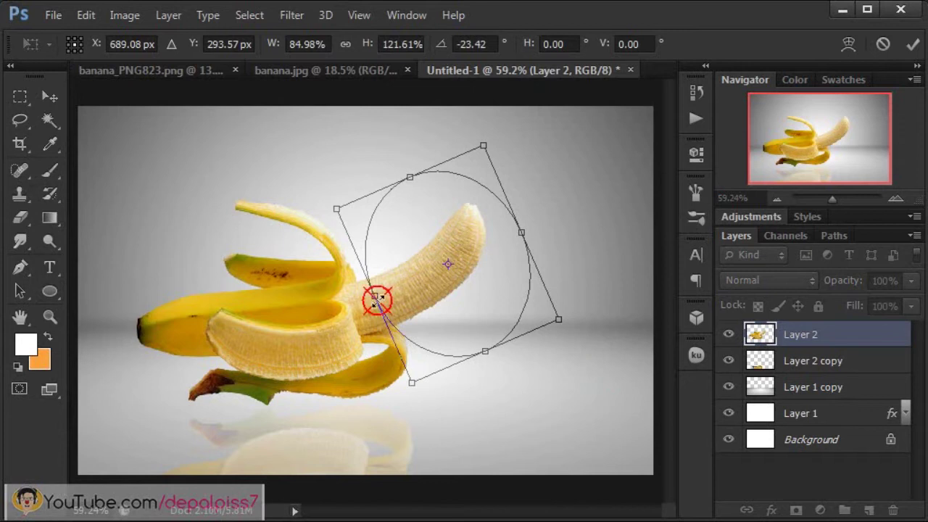
left_click_drag(377, 296, 382, 293)
left_click_drag(513, 409, 408, 333)
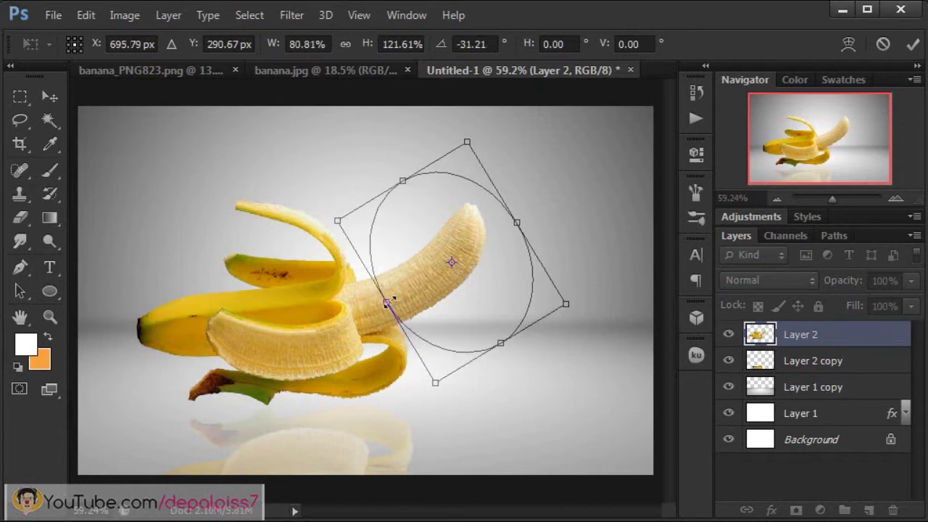
left_click_drag(387, 301, 384, 304)
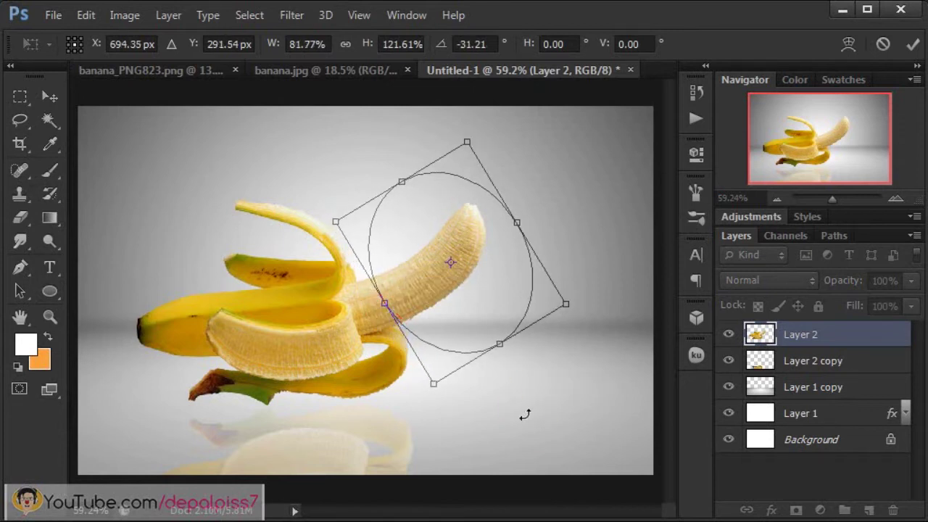
left_click_drag(524, 415, 529, 409)
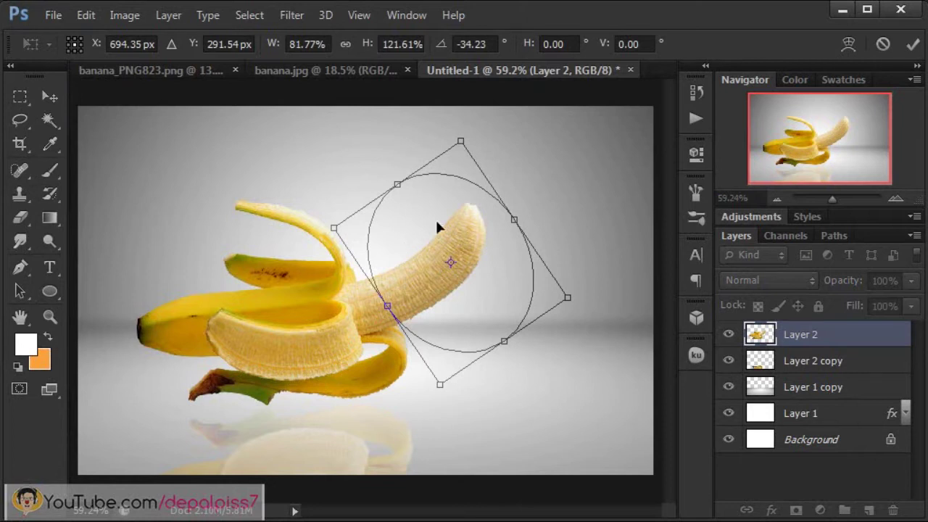
key("Return")
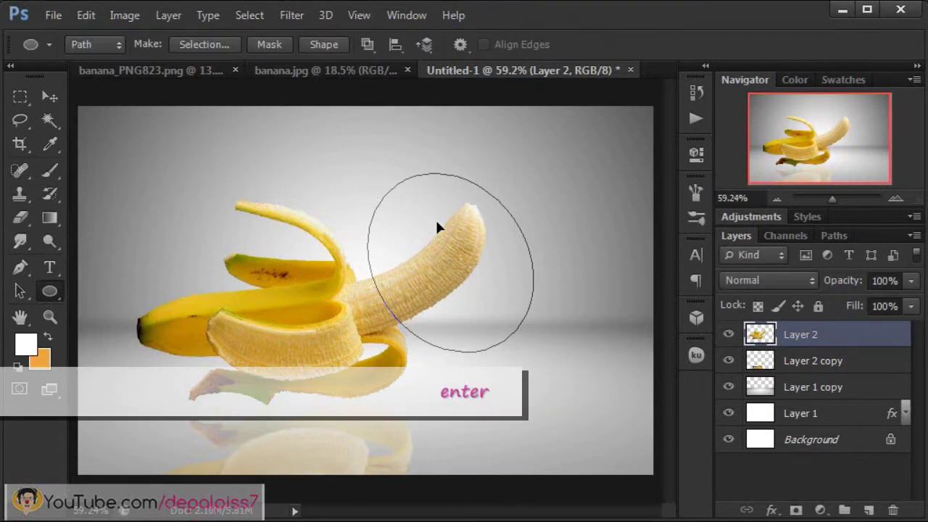
Convert the elliptical path into a new anti-aliased selection with 0 px feather and copy the enclosed banana tip to a new layer.
right_click(438, 229)
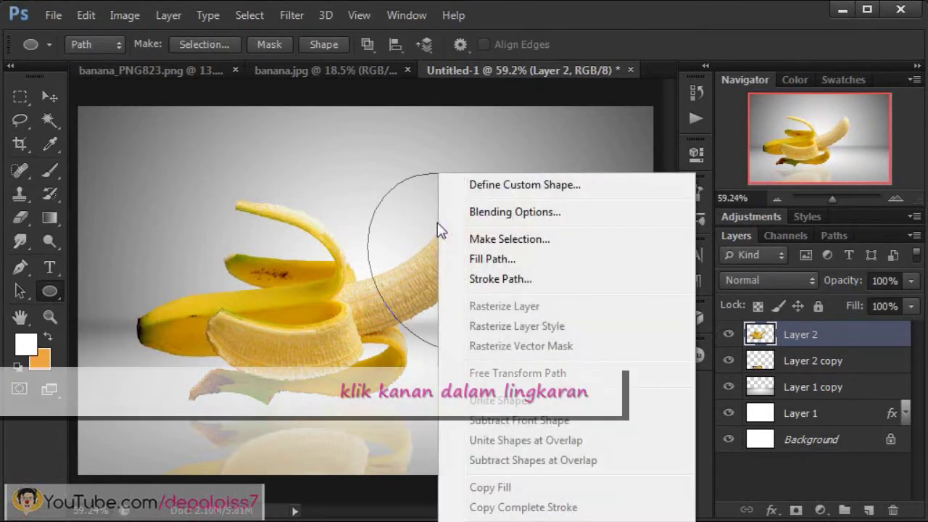
left_click(534, 240)
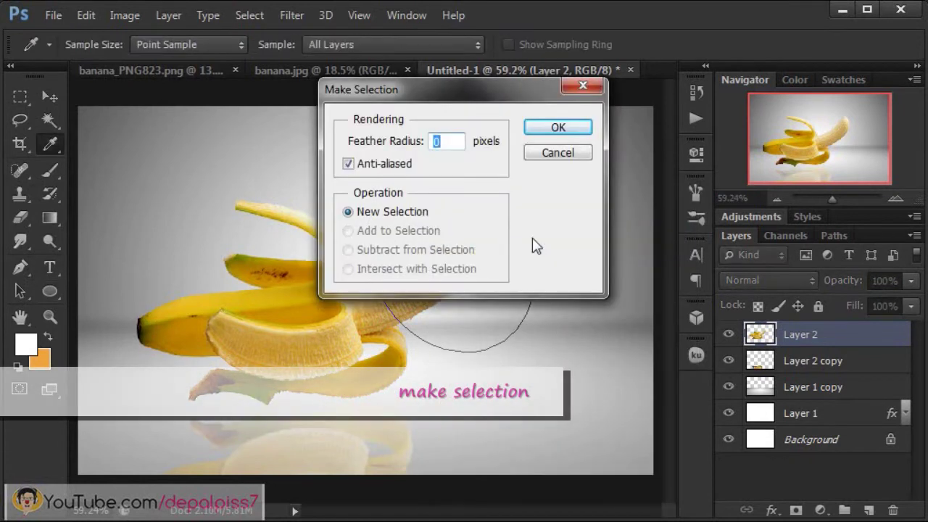
left_click(557, 128)
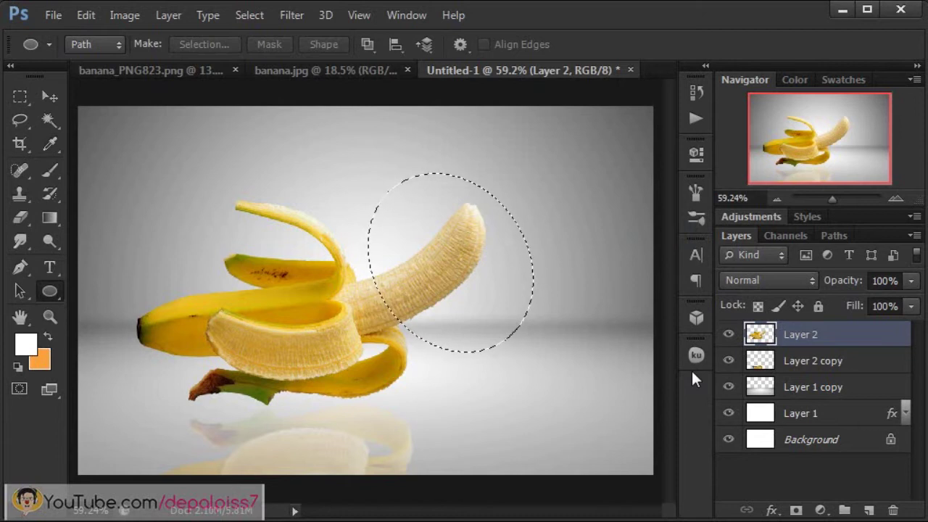
key("ctrl+j")
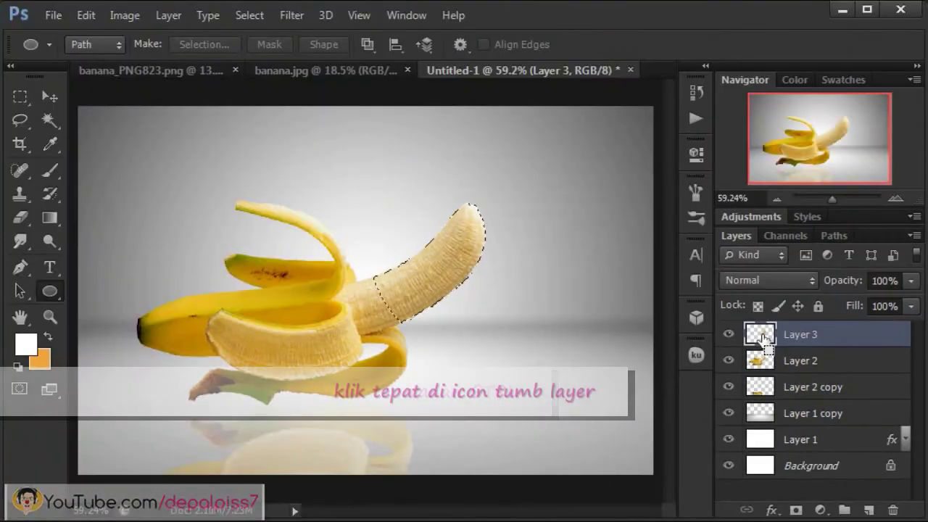
Load Layer 3's outline as a selection, hide that layer, and mask the inverse selection on Layer 2 to remove the banana tip.
left_click(594, 260, "ctrl")
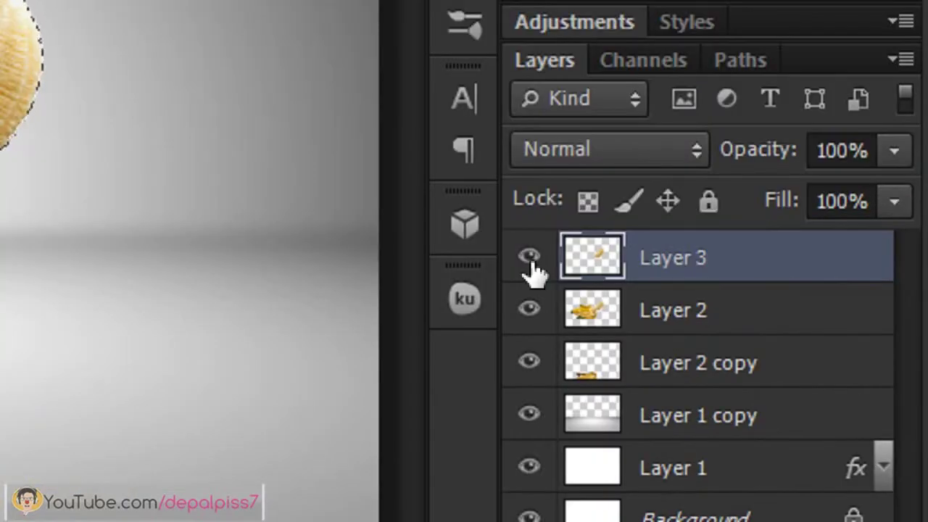
left_click(529, 257)
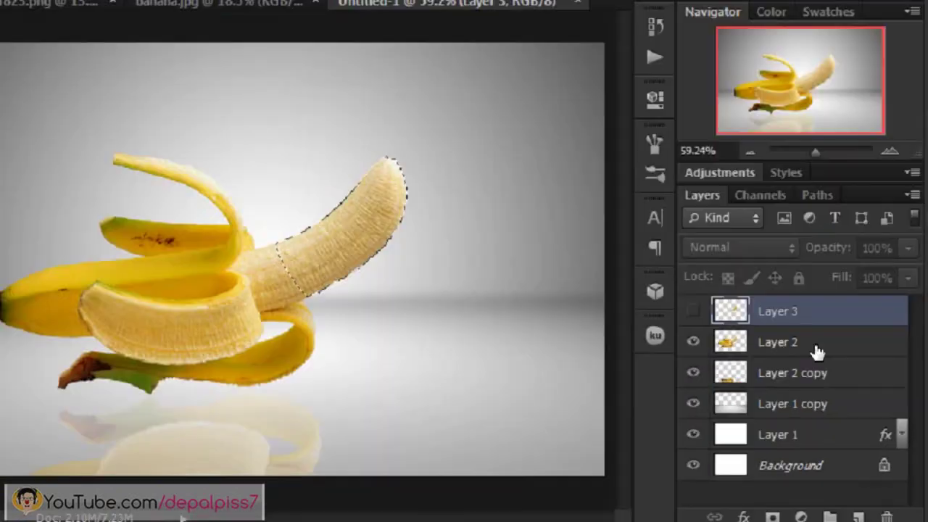
left_click(739, 274)
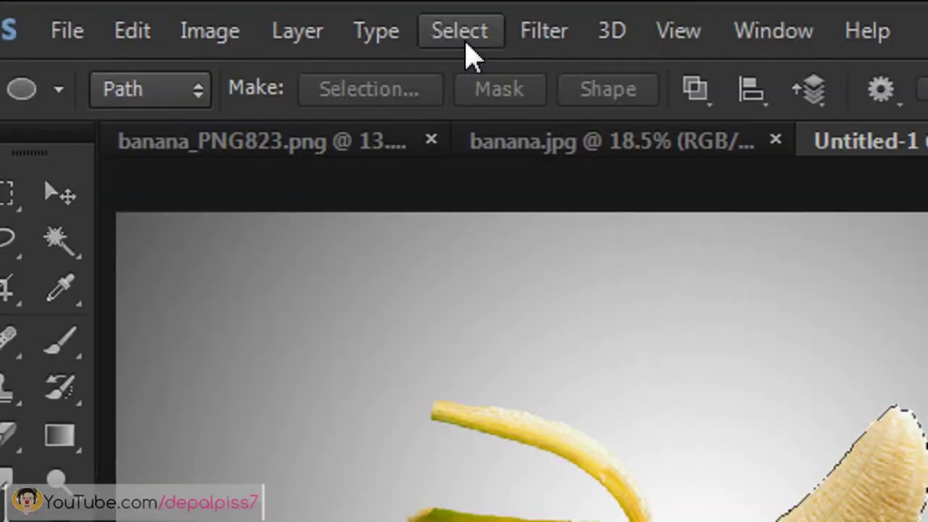
left_click(252, 18)
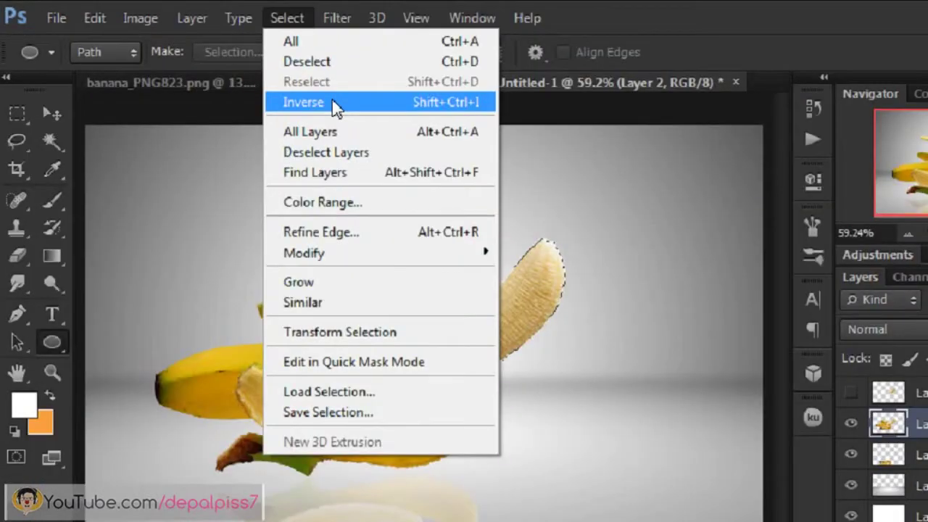
left_click(335, 103)
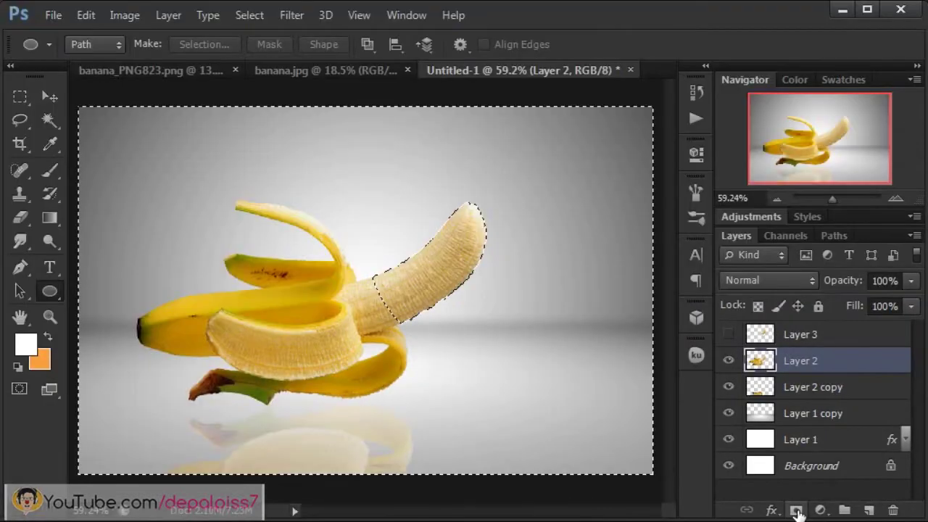
left_click(664, 498)
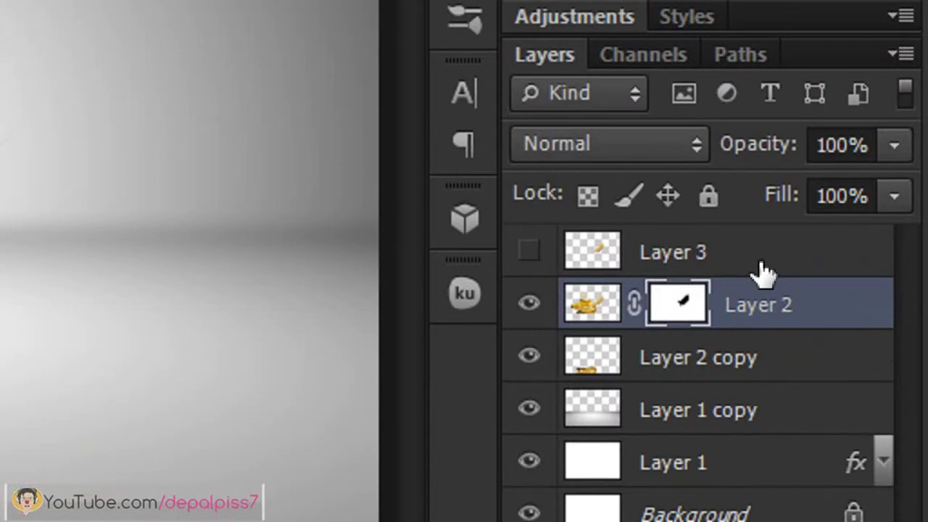
Show Layer 3 and shift its banana tip slightly away from the base to open a narrow gap at the cut.
left_click(762, 270)
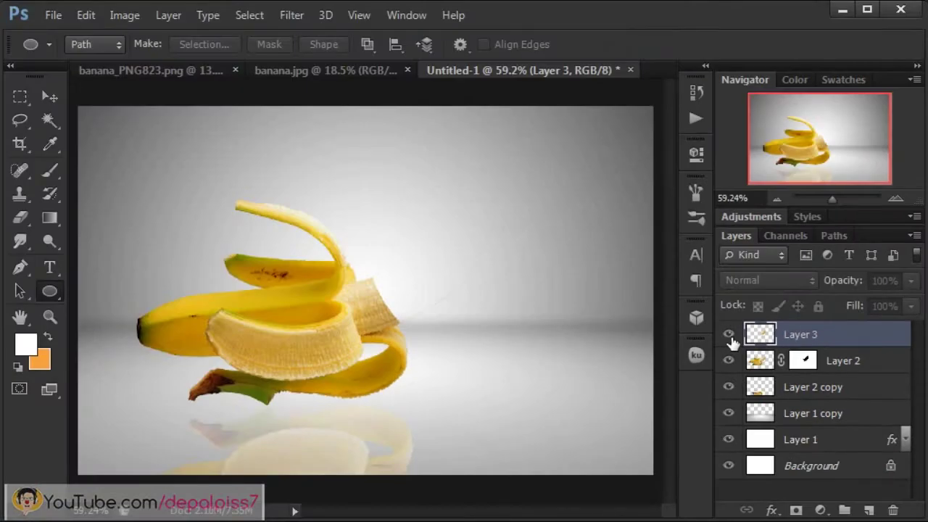
left_click(529, 252)
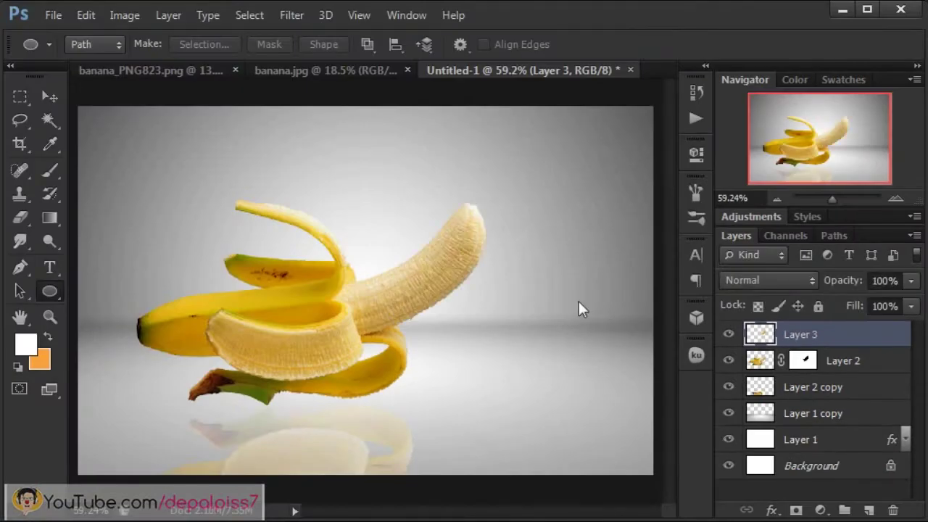
left_click(50, 96)
mouse_move(421, 276)
left_mouse_down()
mouse_move(428, 268)
mouse_move(428, 278)
left_mouse_up()
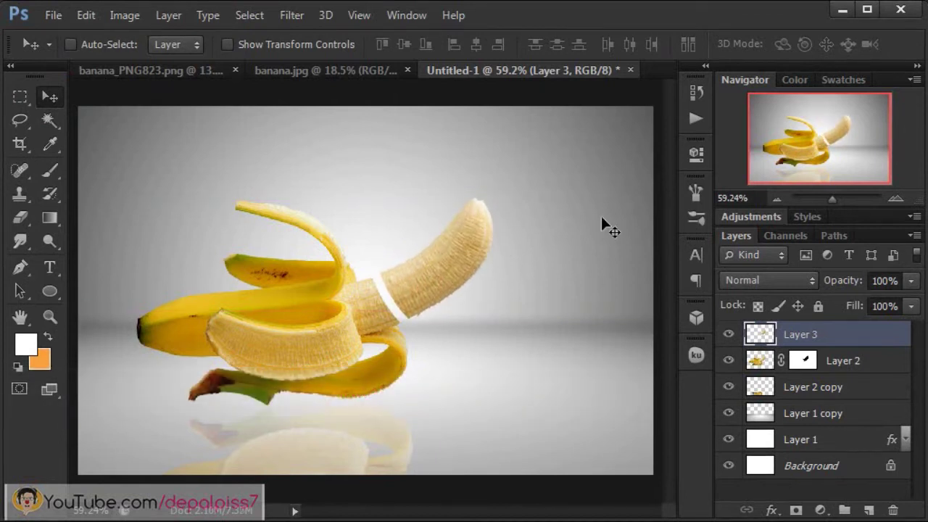
key("Down")
key("Right")
key("Right")
key("Right")
key("Down")
key("Down")
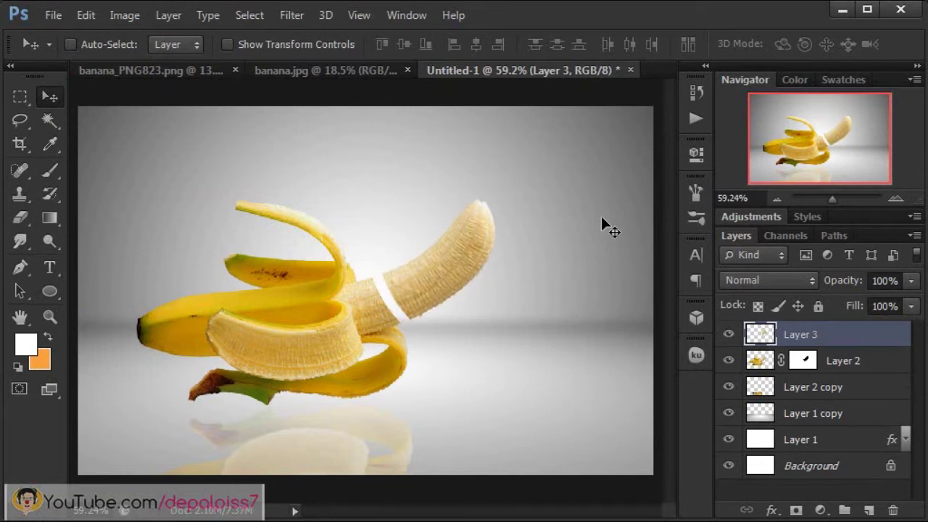
Hide Layer 3 and erase the thin leftover outline of the tip on Layer 2's mask with a size 14 Eraser at 92% opacity.
key("ctrl+plus")
key("ctrl+plus")
key("ctrl+plus")
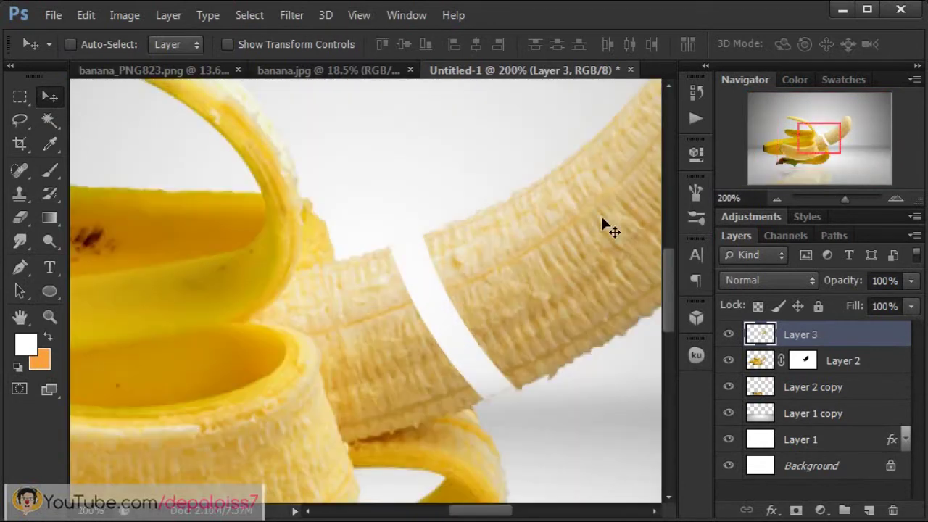
left_click(729, 334)
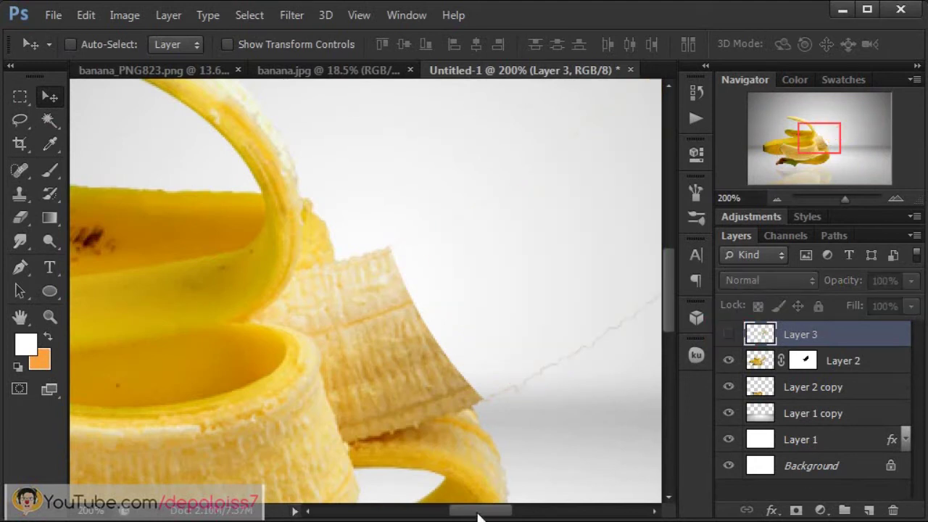
left_click(521, 510)
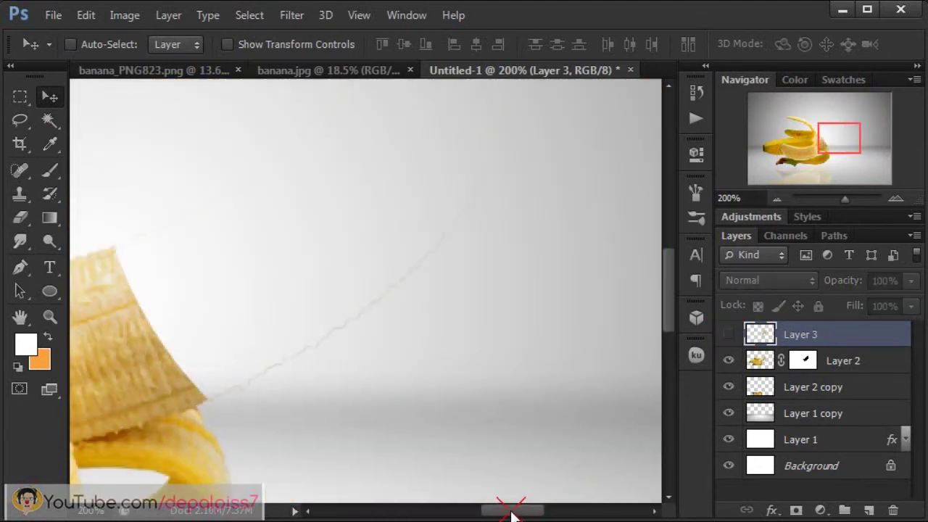
left_click(843, 198)
mouse_move(831, 127)
left_mouse_down()
mouse_move(835, 118)
mouse_move(834, 128)
left_mouse_up()
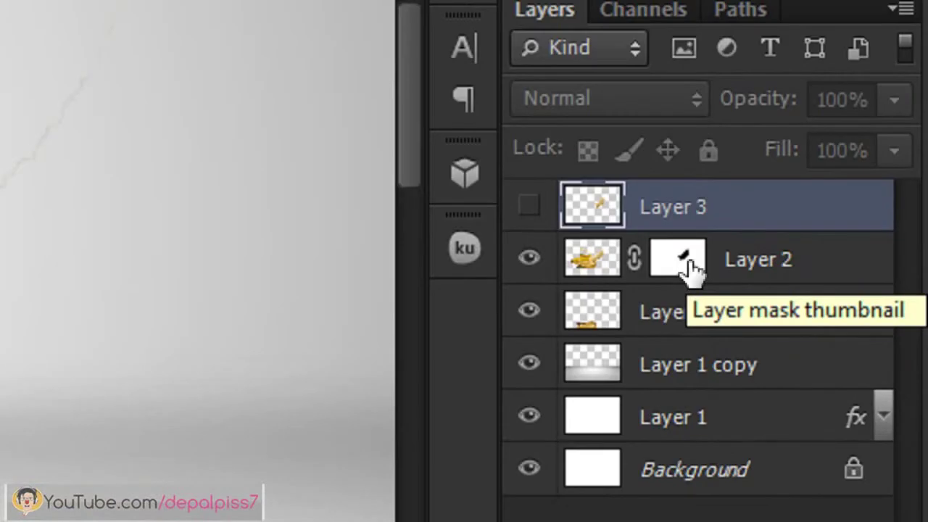
left_click(685, 261)
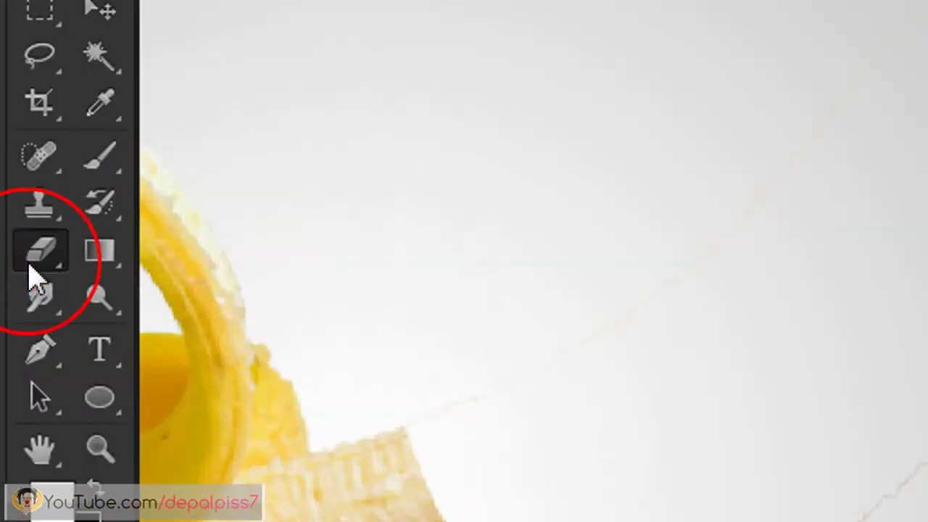
right_click(24, 245)
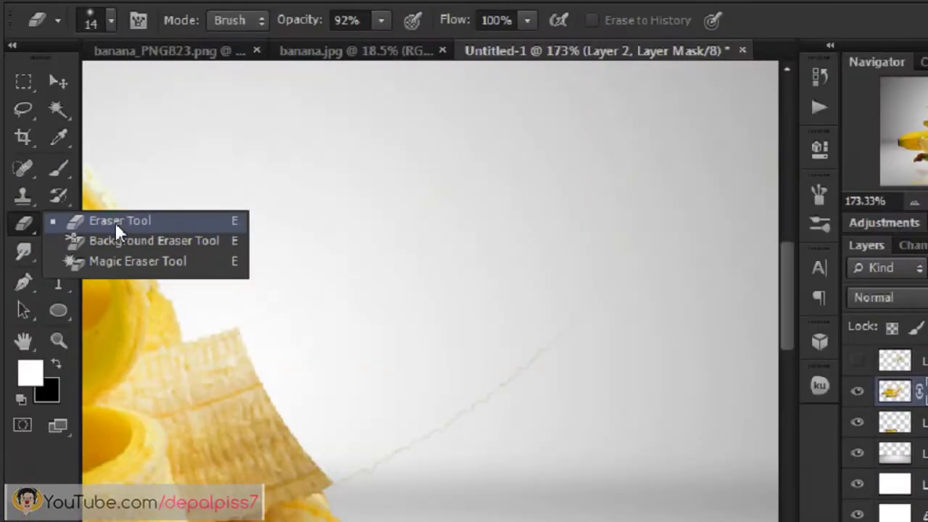
left_click(199, 248)
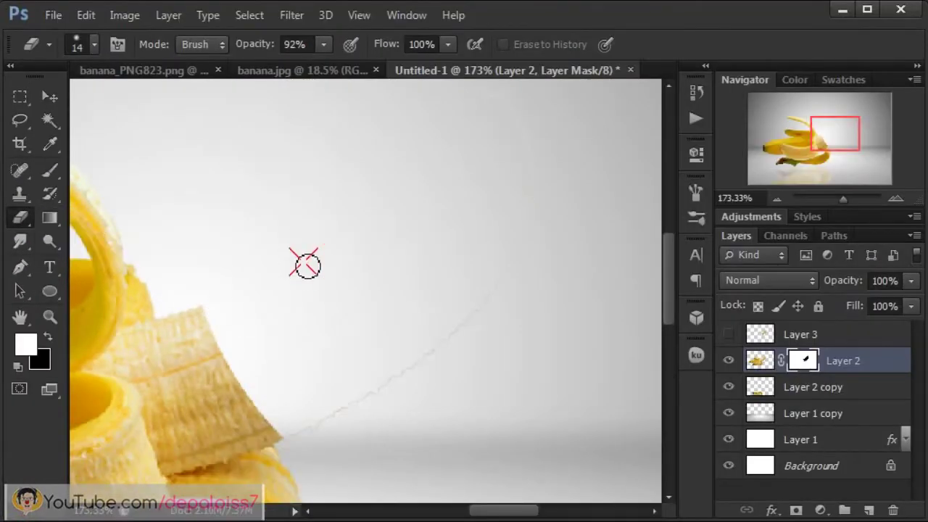
mouse_move(522, 140)
left_mouse_down()
mouse_move(507, 305)
mouse_move(413, 352)
mouse_move(348, 428)
mouse_move(306, 430)
mouse_move(468, 334)
mouse_move(447, 332)
mouse_move(492, 276)
mouse_move(325, 431)
left_mouse_up()
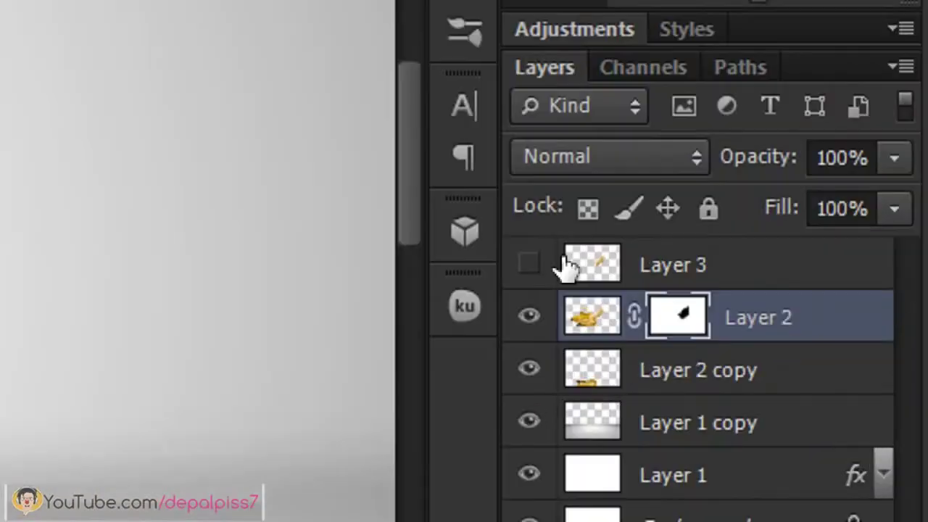
Show Layer 3 again and make it the active layer.
left_click(727, 335)
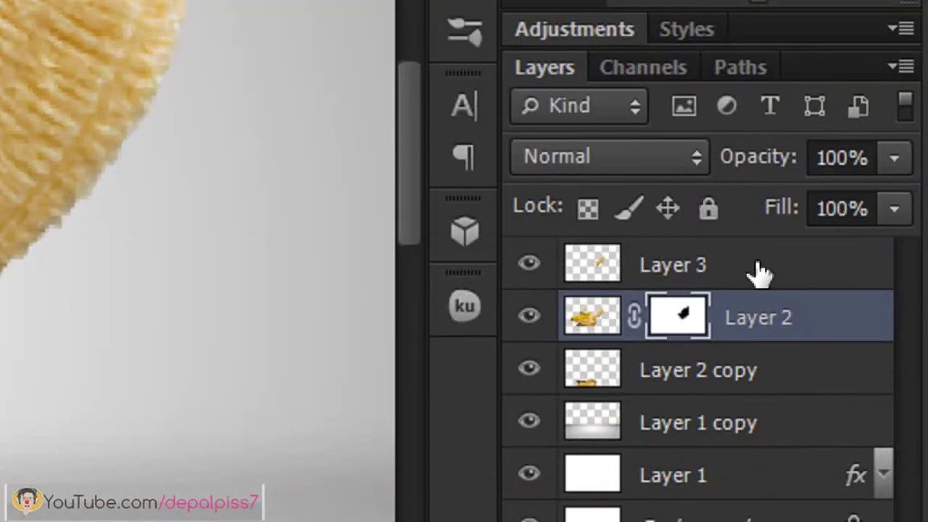
left_click(760, 273)
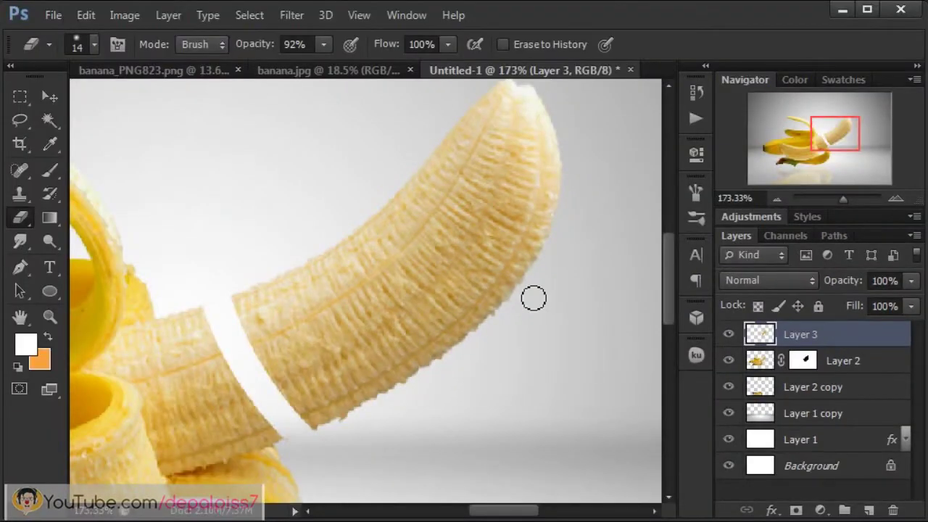
key("ctrl+minus")
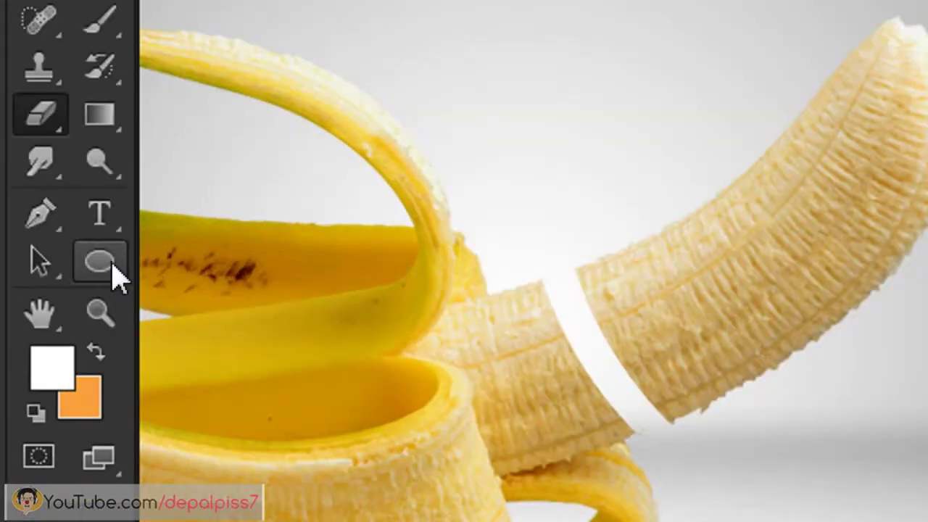
Draw a wide elliptical path over the detached banana tip on Layer 3 with the Ellipse Tool.
left_click(55, 291)
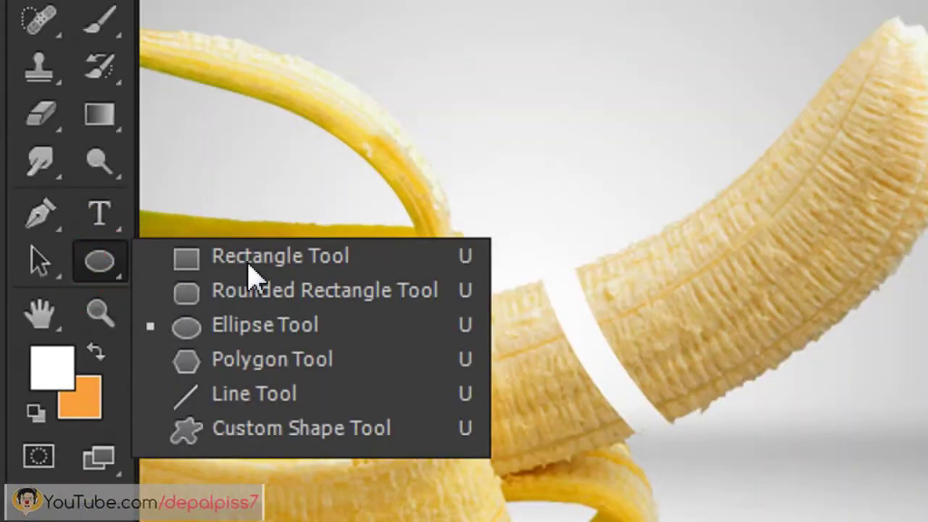
left_click(294, 335)
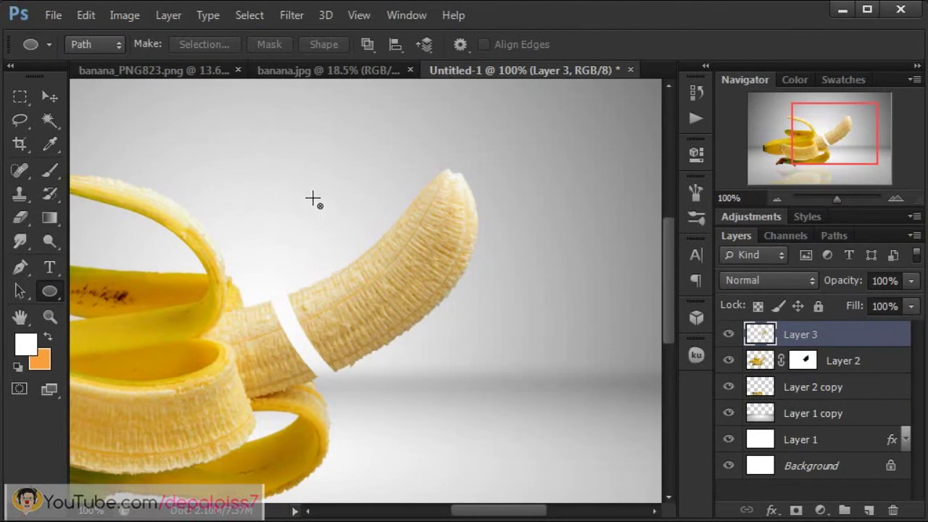
left_click_drag(313, 199, 550, 355)
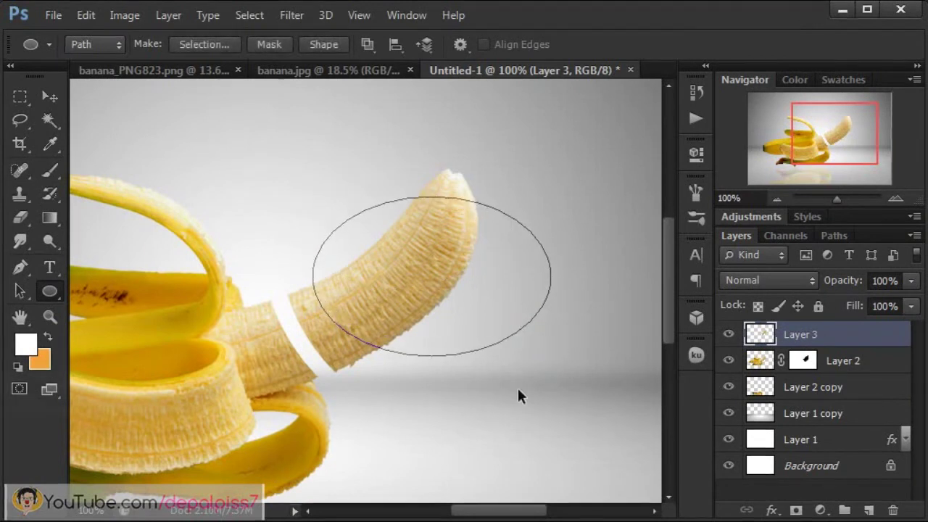
Scale the elliptical path to 120.25% by 137.50% and rotate it to 45.80° so its edge crosses the banana near the existing cut.
key("ctrl+t")
left_click_drag(427, 203, 429, 137)
left_click_drag(533, 425, 427, 384)
left_click_drag(544, 295, 578, 347)
left_click_drag(562, 452, 471, 490)
left_click_drag(477, 304, 470, 304)
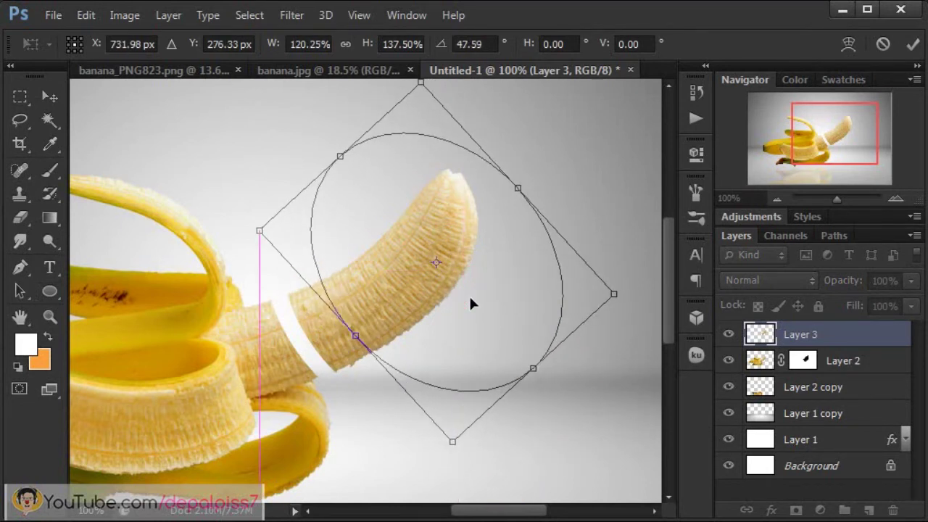
left_click_drag(586, 445, 590, 442)
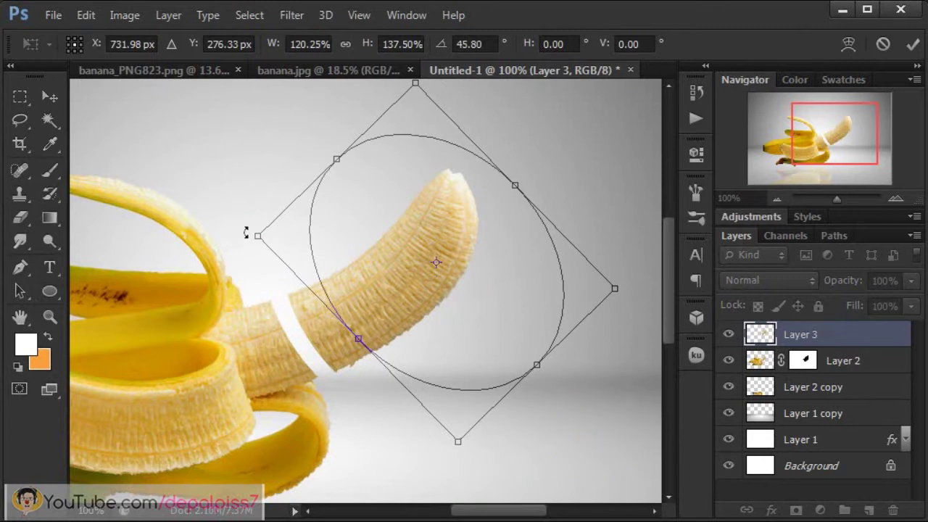
key("Return")
Convert the elliptical path to a new selection with a 0-pixel feather and copy the enclosed banana tip from Layer 3 to its own layer.
right_click(413, 260)
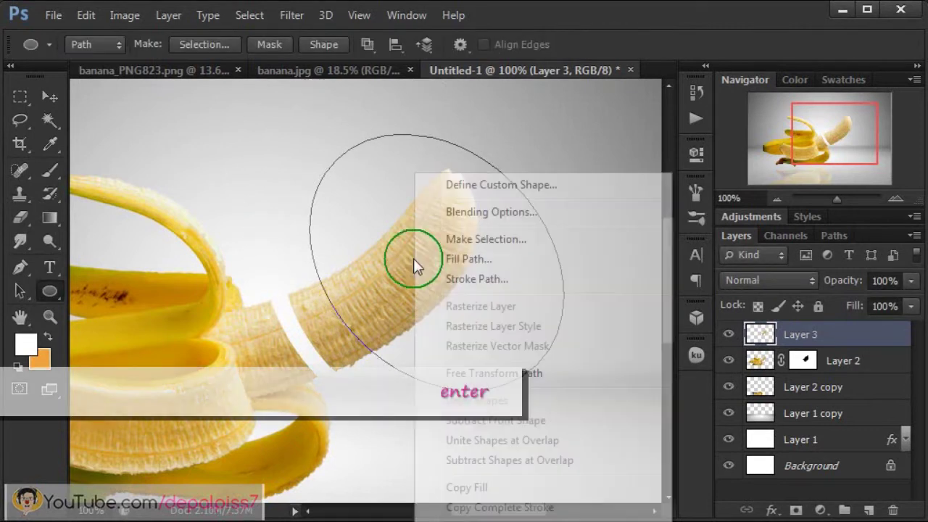
left_click(513, 246)
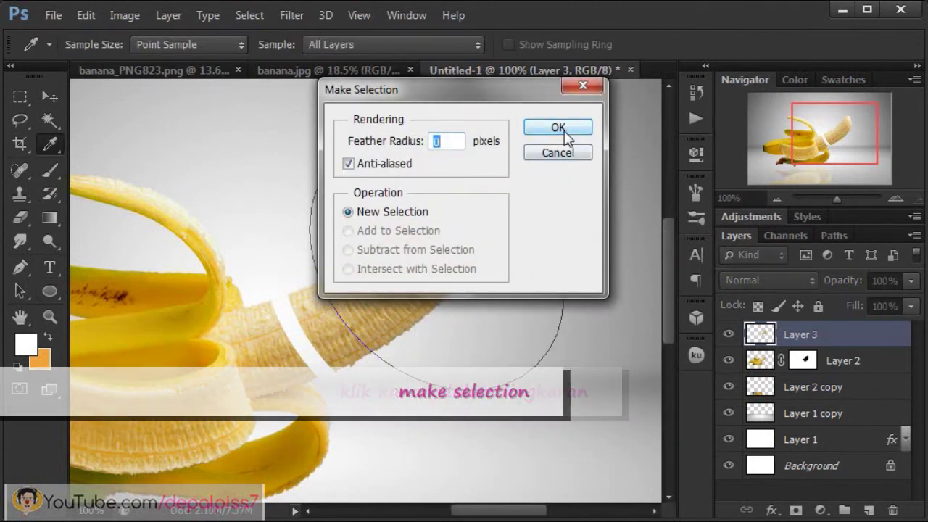
left_click(559, 129)
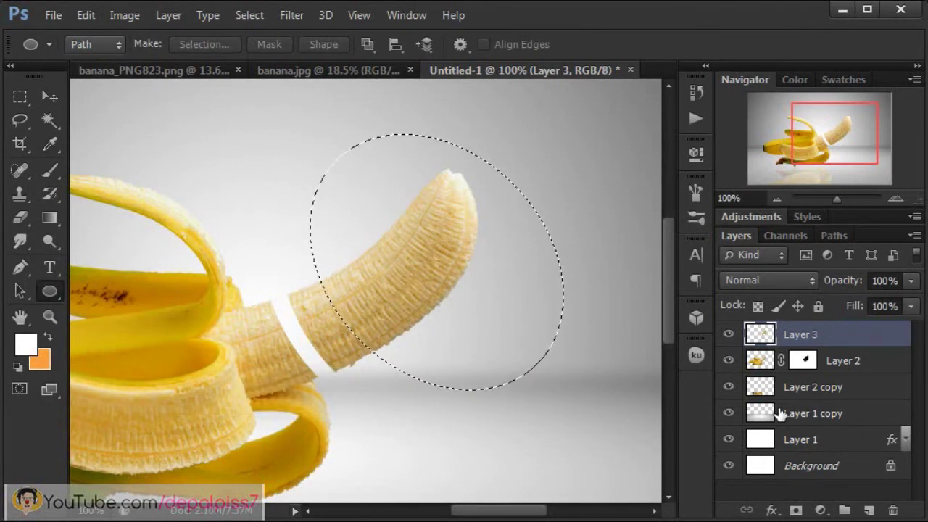
key("ctrl+j")
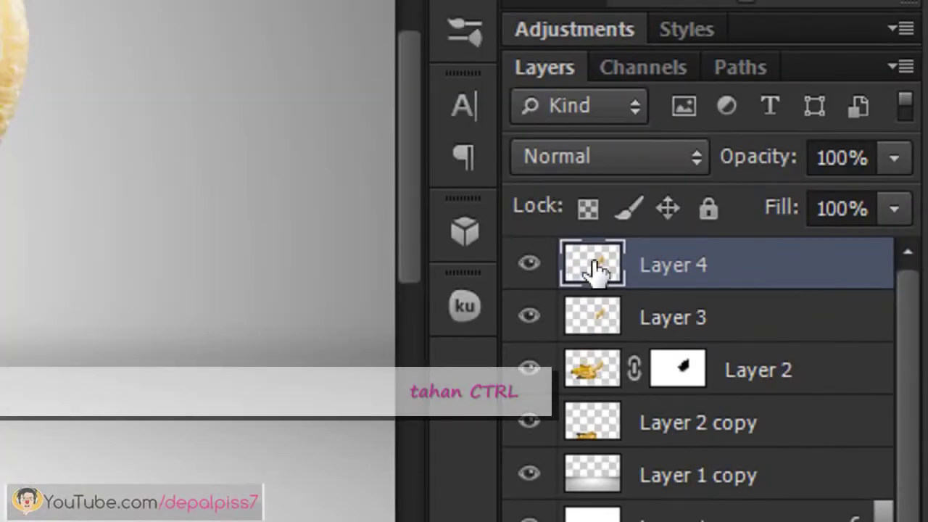
Load Layer 4's outline as a selection, hide that layer, and mask Layer 3 with the inverse selection to remove the banana tip.
left_click(593, 270, "ctrl")
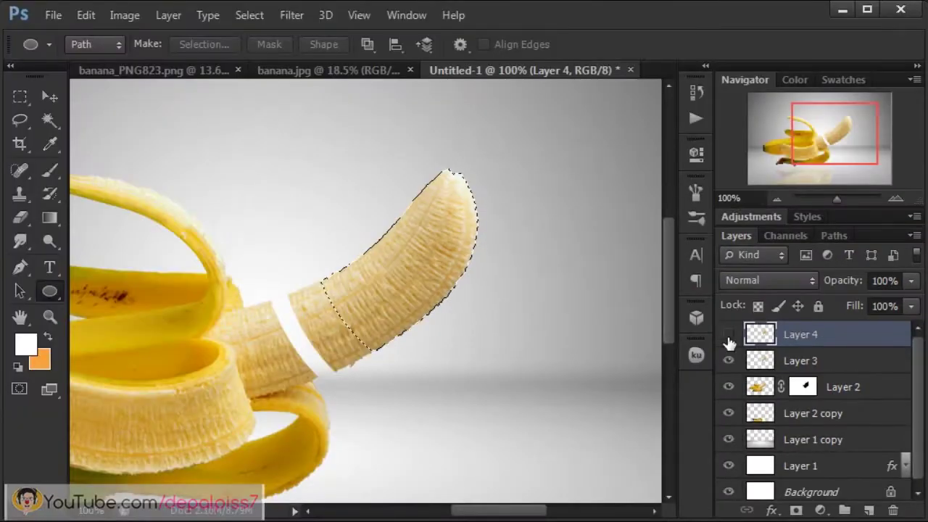
left_click(529, 257)
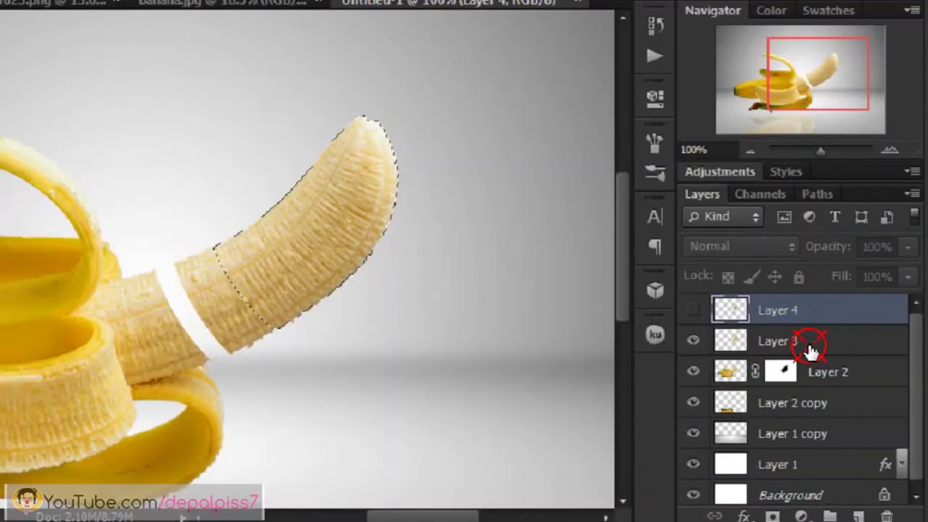
left_click(725, 265)
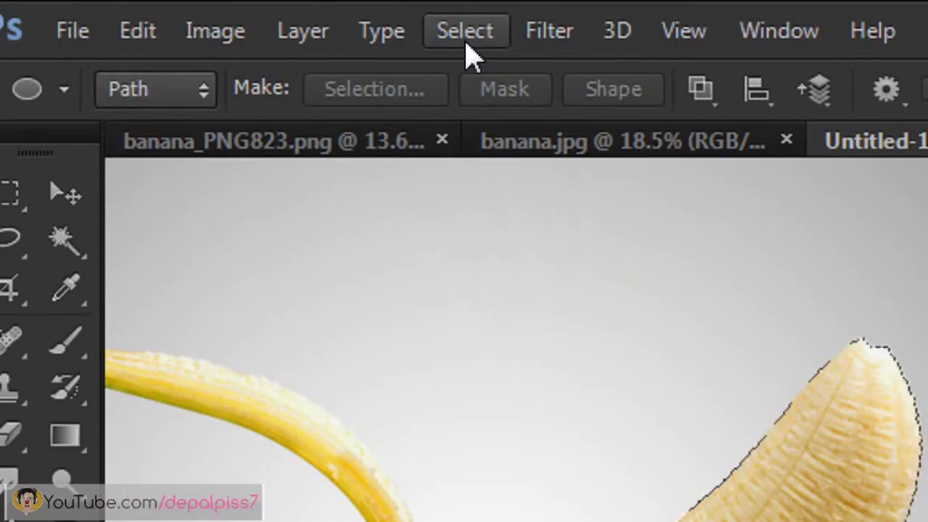
left_click(466, 45)
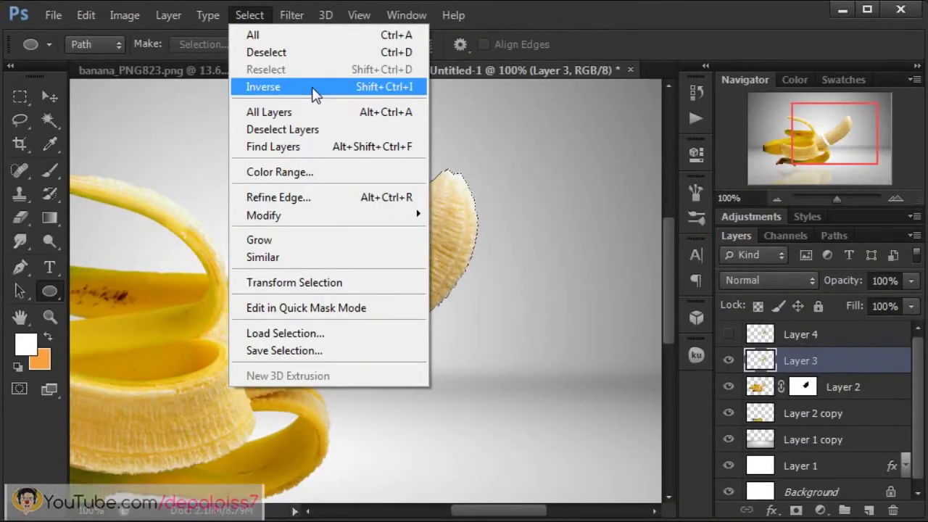
left_click(316, 93)
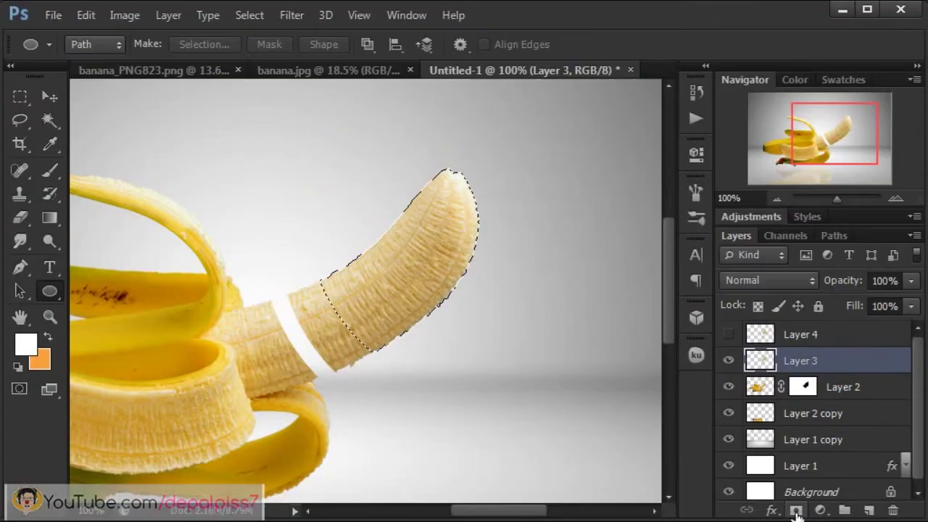
left_click(664, 502)
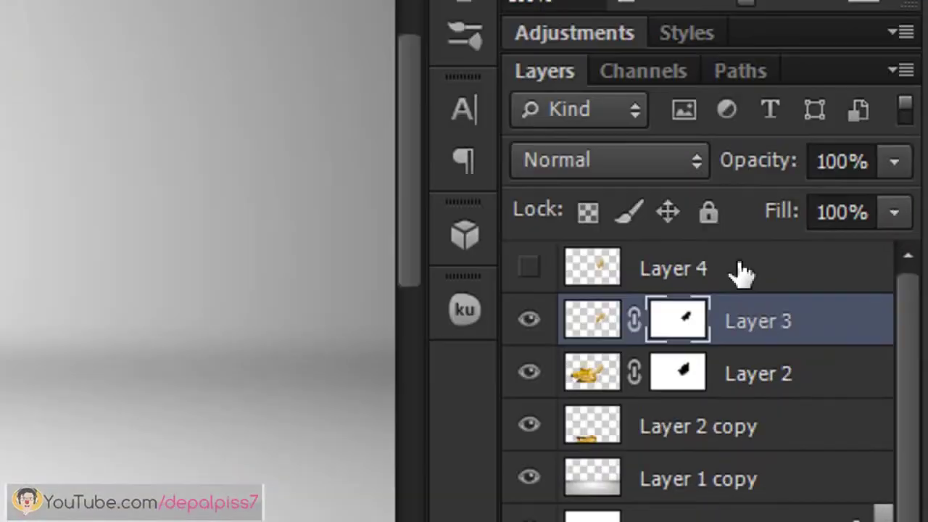
Show Layer 4 and move its banana tip slightly outward to open a second gap beside the slice.
left_click(728, 334)
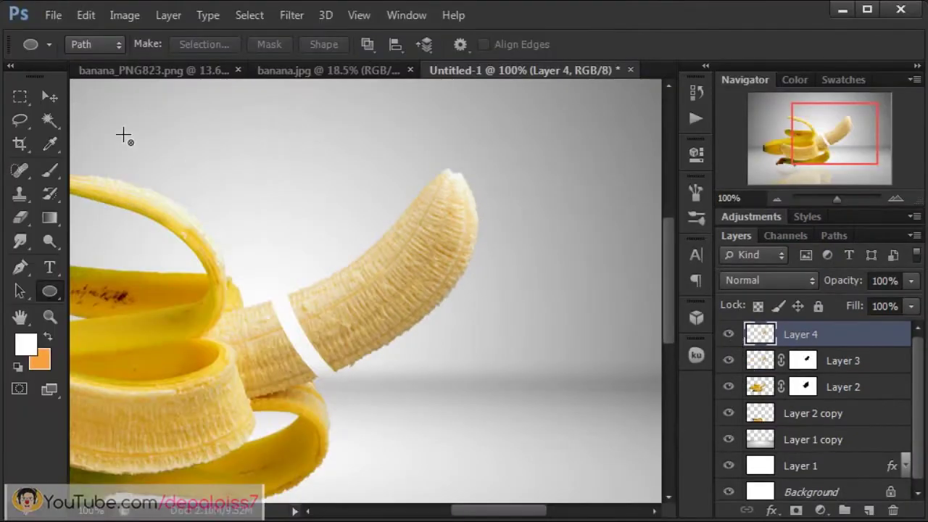
left_click(58, 98)
left_click_drag(409, 280, 420, 269)
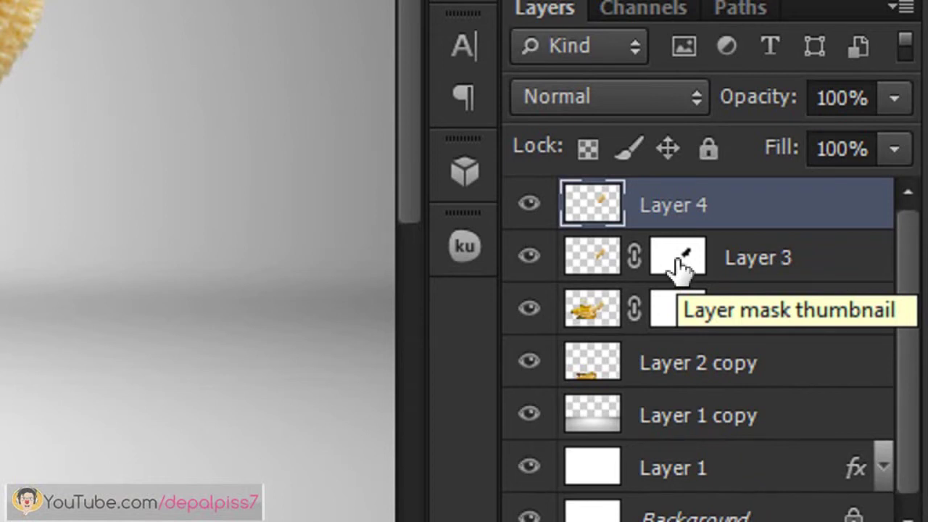
Erase the leftover tip outline on Layer 3's mask with a size 14 Eraser at 92% opacity, hiding Layer 4 temporarily, and make Layer 4 active again.
left_click(680, 261)
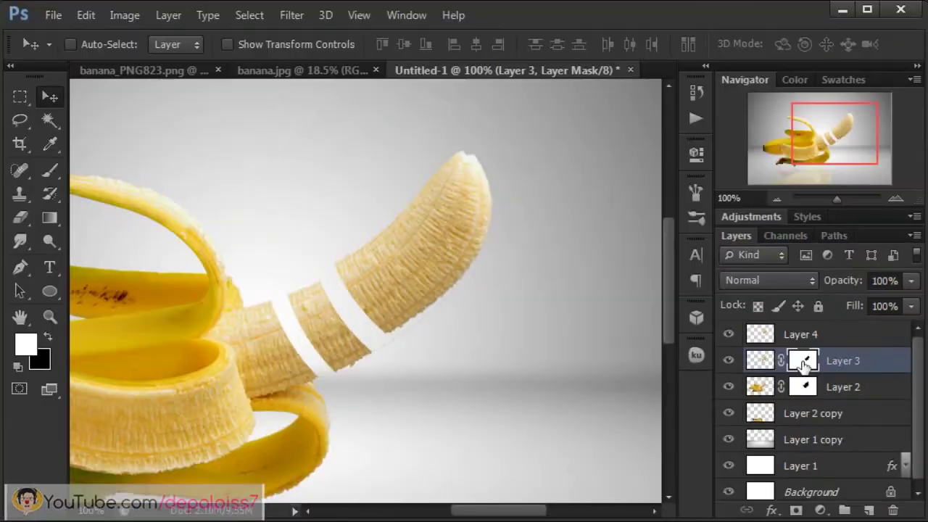
left_click(22, 221)
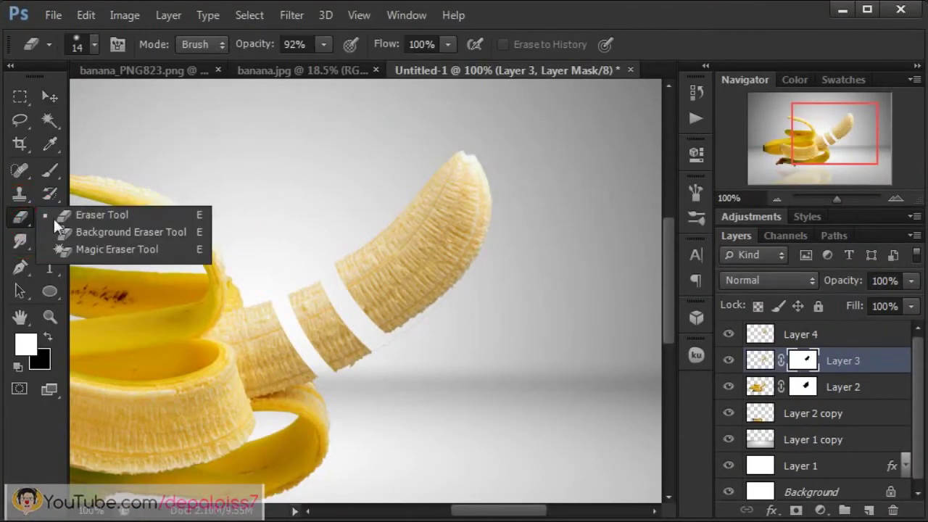
left_click(71, 214)
mouse_move(383, 351)
left_mouse_down()
mouse_move(420, 337)
mouse_move(465, 291)
left_mouse_up()
left_click(721, 335)
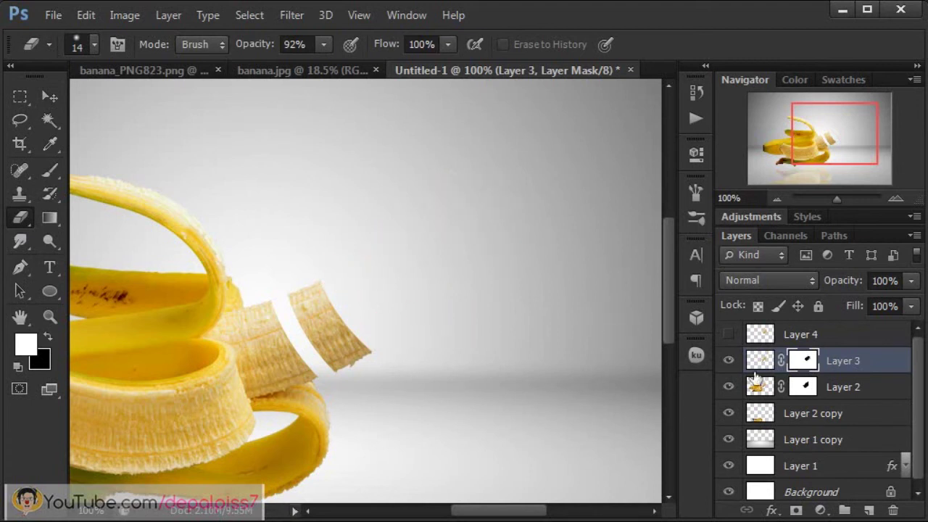
left_click(840, 341)
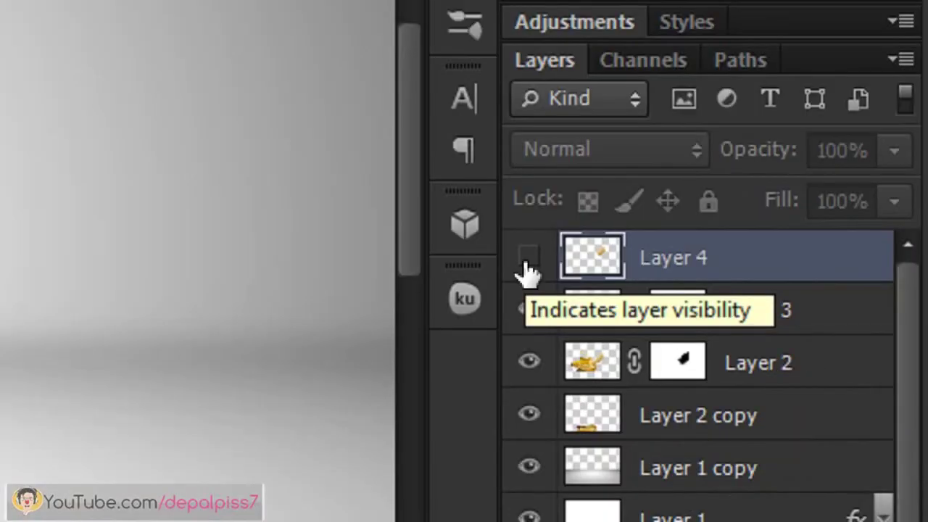
left_click(528, 257)
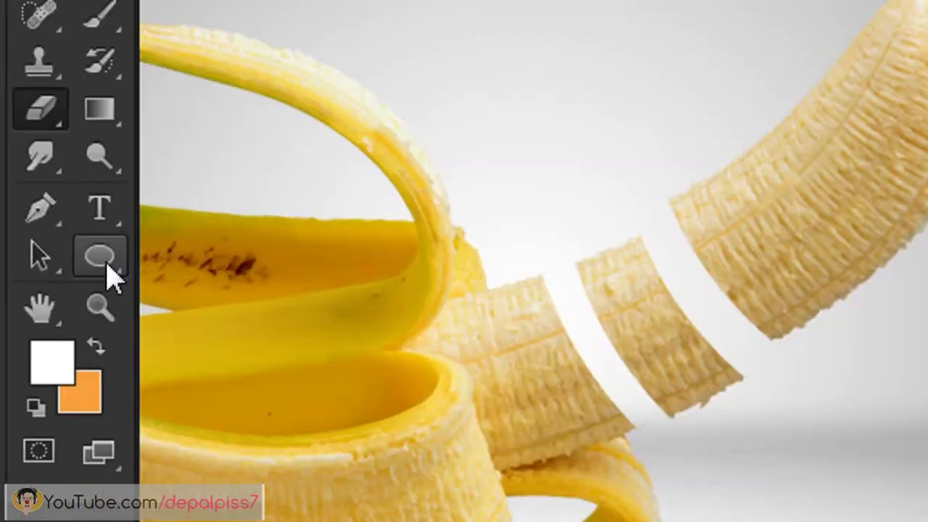
Draw an elliptical path around the end of Layer 4's banana tip and rotate it to 49.54° to align with the third cut.
right_click(53, 295)
left_click(163, 321)
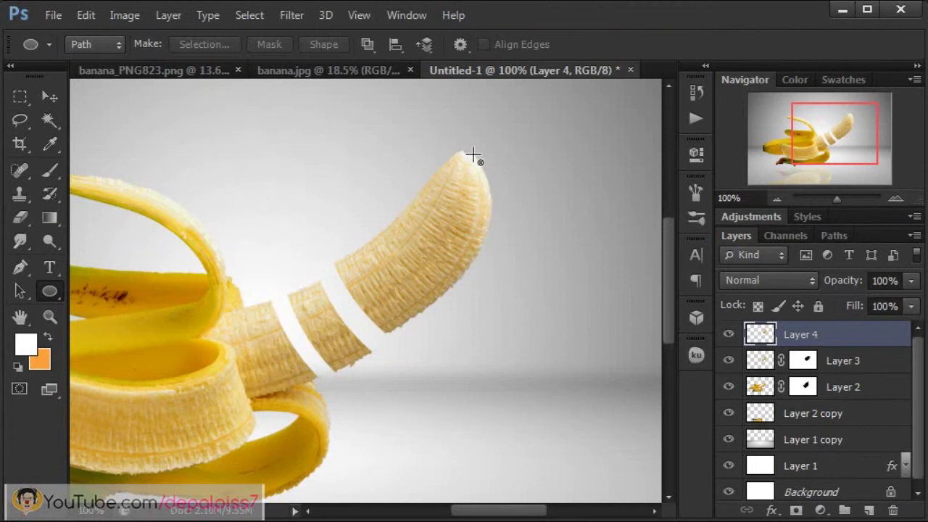
key("ctrl+minus")
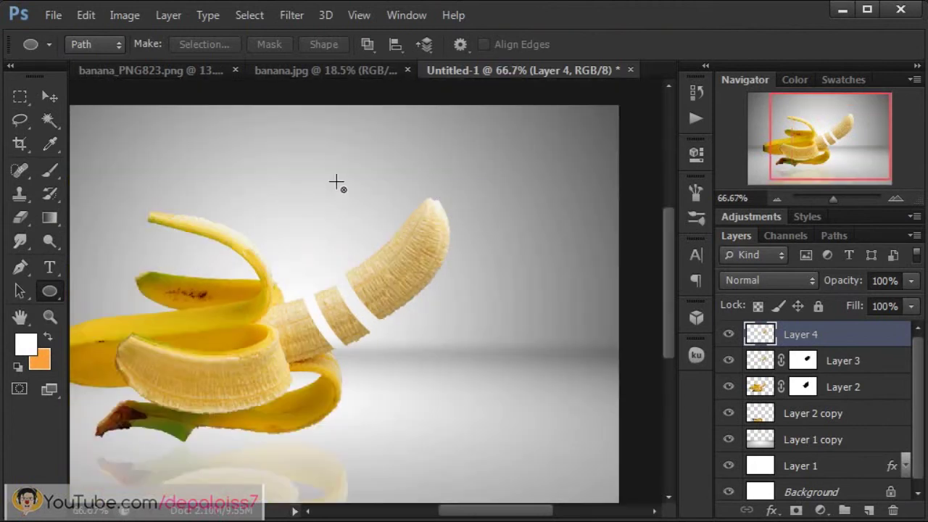
left_click_drag(338, 179, 412, 387)
key("ctrl+t")
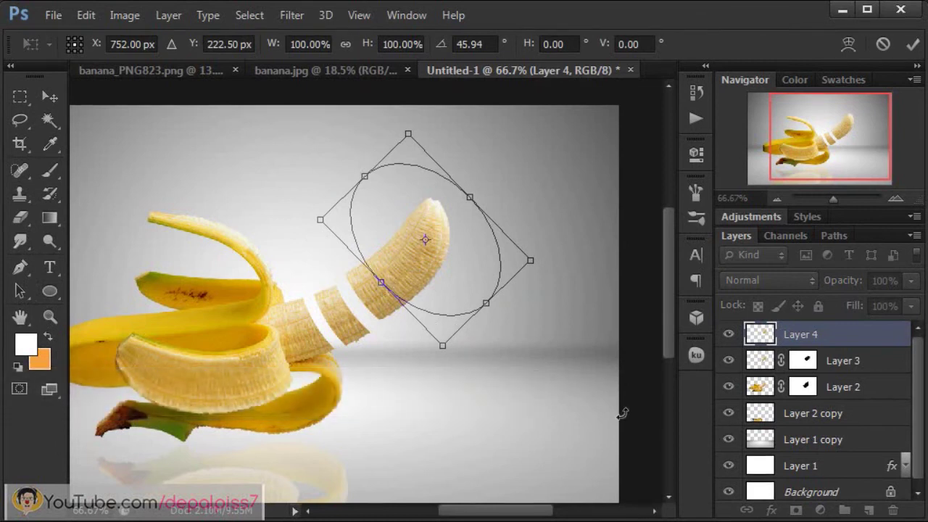
left_click_drag(538, 380, 535, 389)
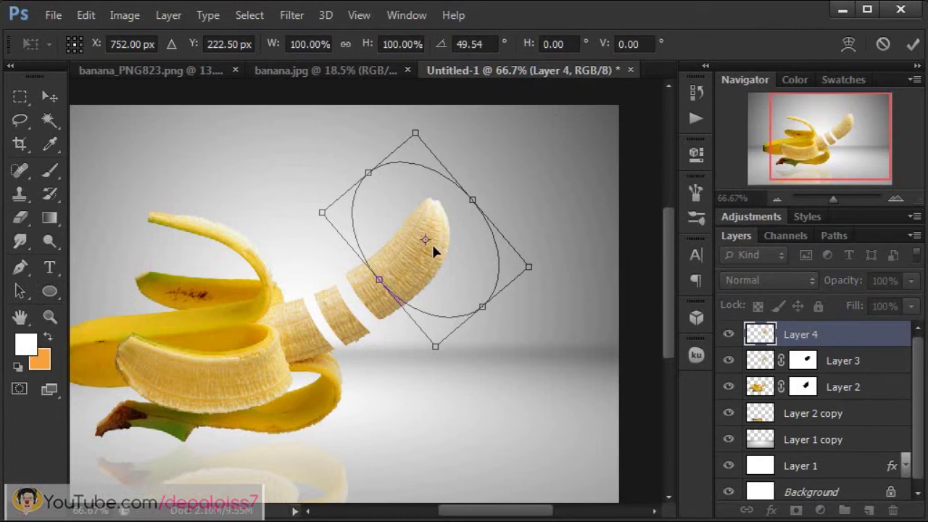
key("Return")
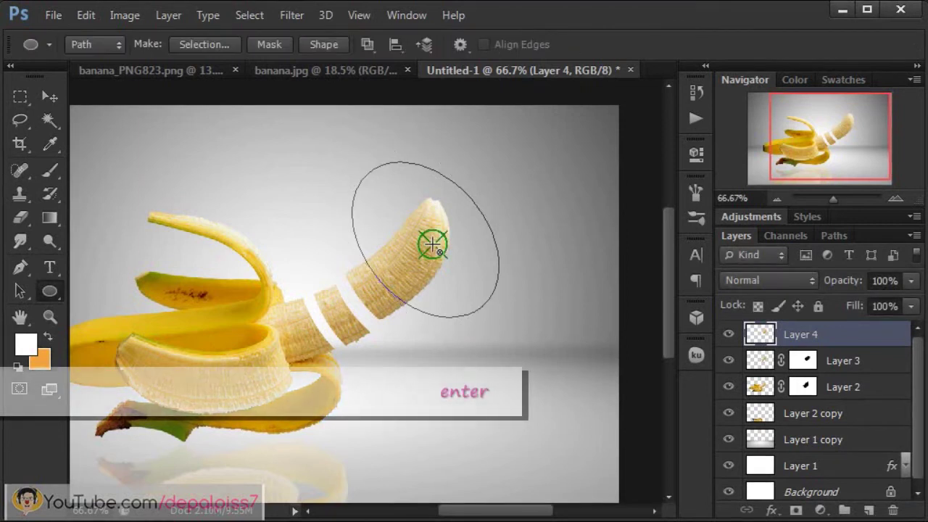
Make a 0-pixel feather selection from the rotated ellipse and copy the enclosed part of Layer 4 to its own layer.
right_click(432, 245)
left_click(518, 238)
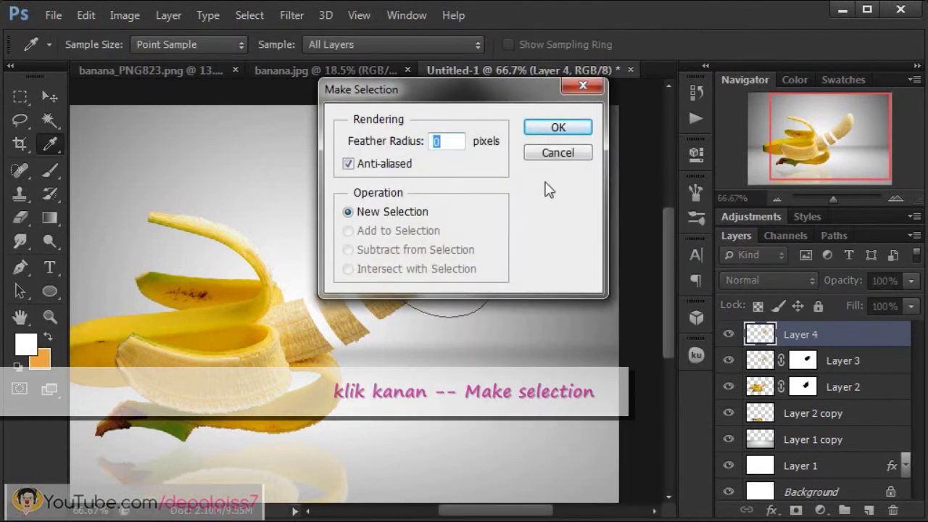
left_click(558, 128)
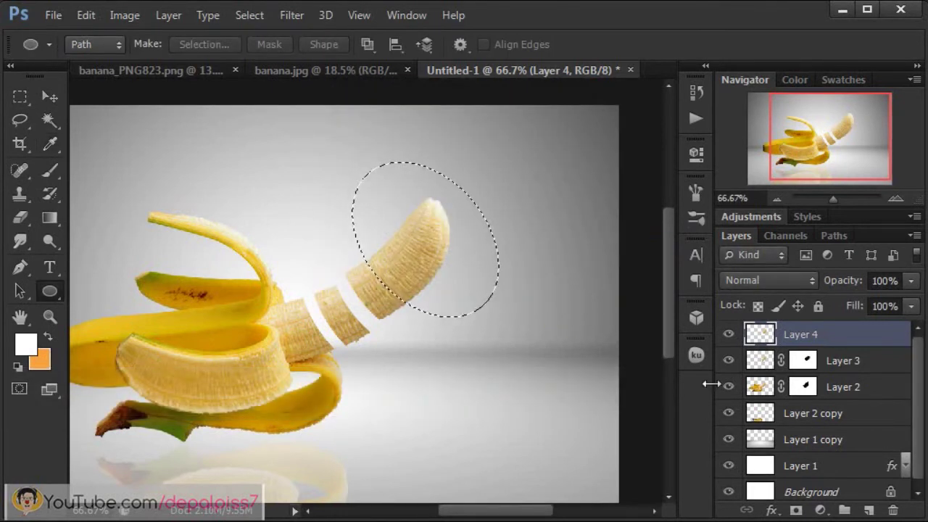
key("ctrl+j")
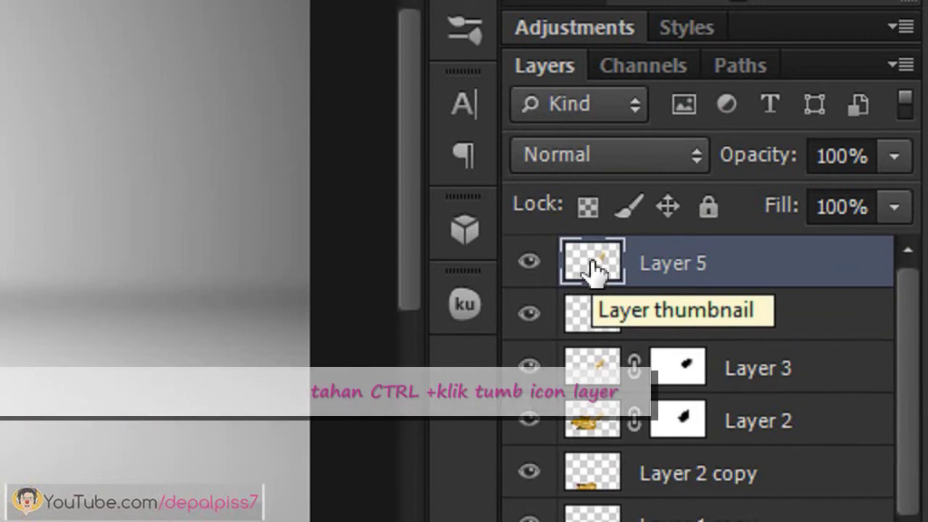
Load Layer 5's outline as a selection, hide that layer, and mask the inverted selection on Layer 4 to remove its tip.
left_click(593, 267, "ctrl")
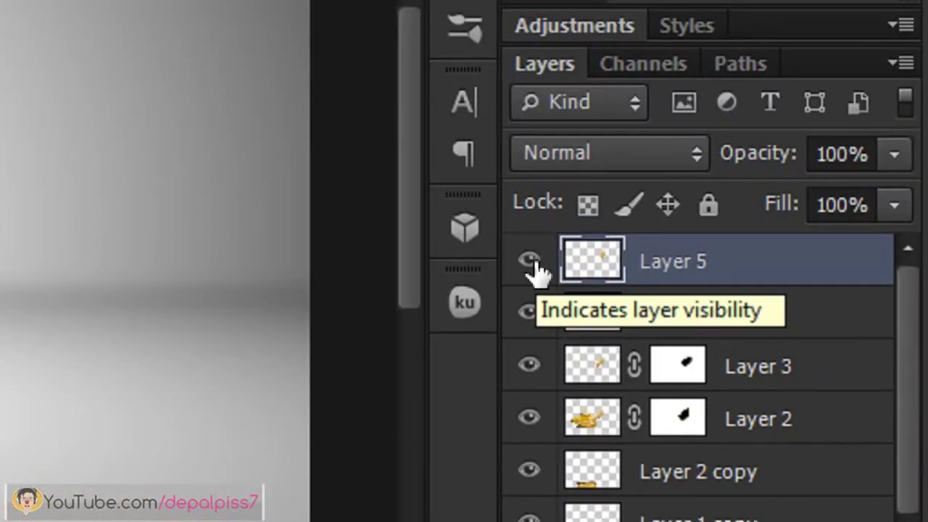
left_click(529, 260)
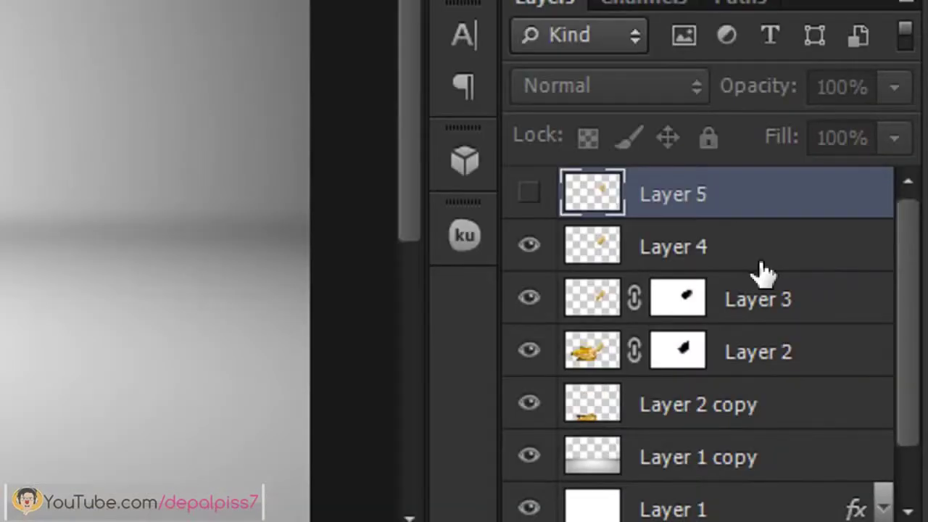
left_click(845, 368)
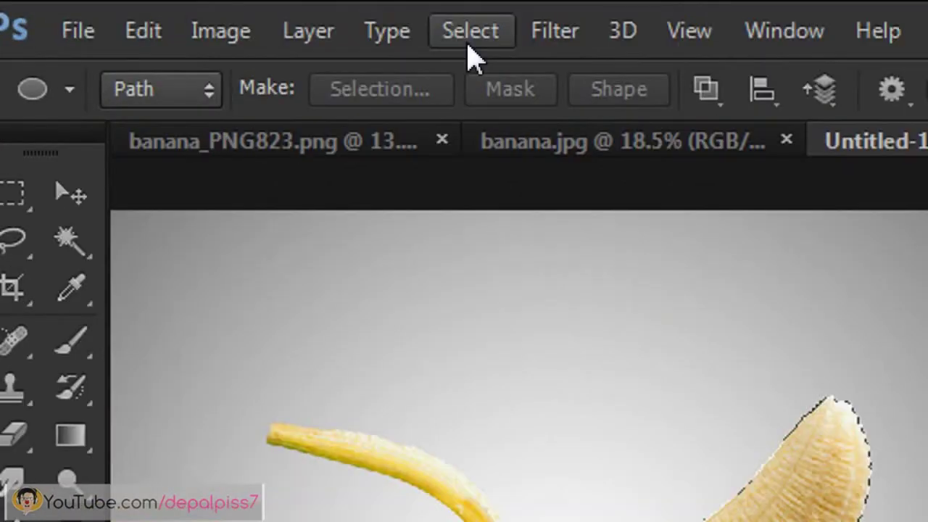
left_click(248, 19)
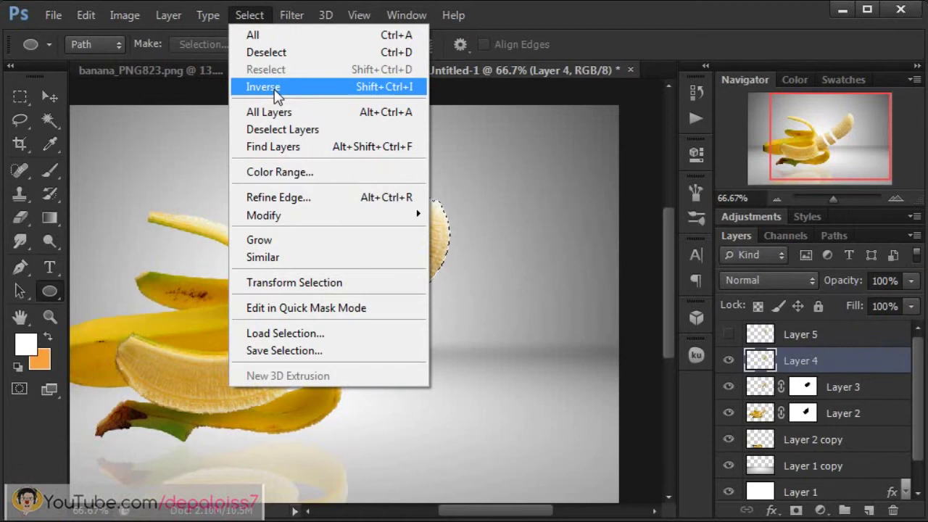
left_click(274, 90)
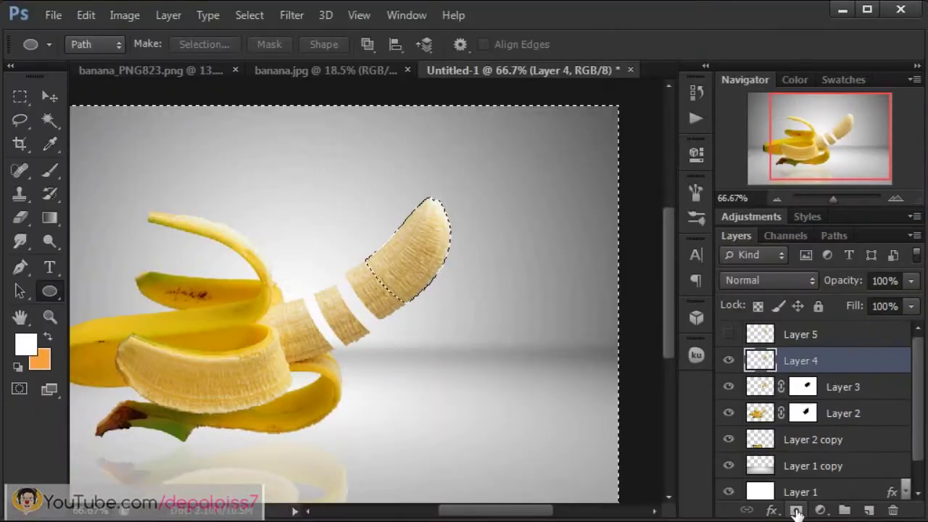
left_click(732, 505)
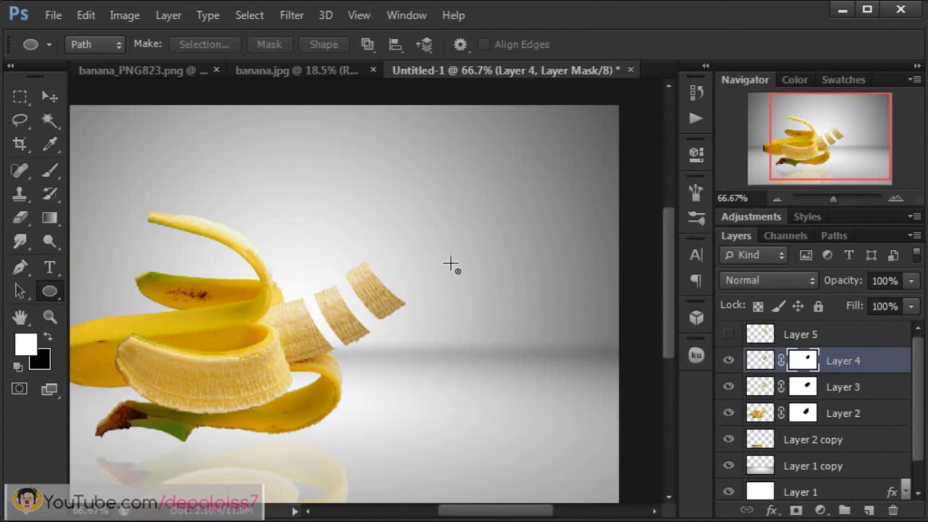
Erase the leftover tip outline on the masks of Layer 4 and Layer 3 with a size 14 Eraser at 92% opacity.
key("ctrl+1")
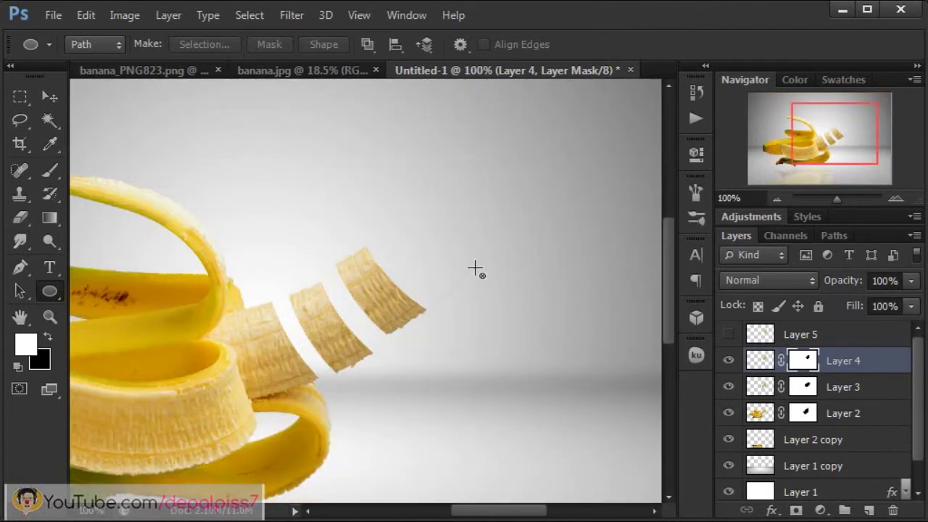
key("ctrl+plus")
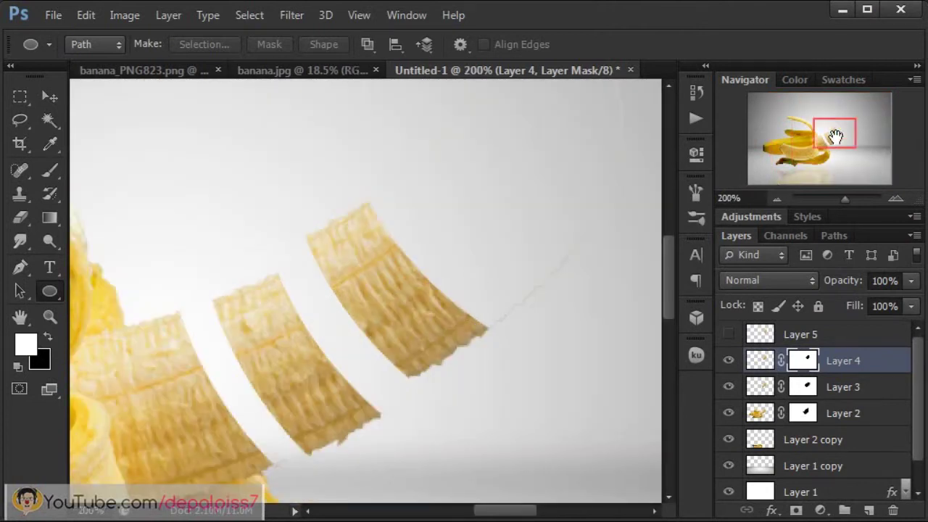
mouse_move(835, 136)
left_mouse_down()
mouse_move(830, 127)
mouse_move(839, 129)
left_mouse_up()
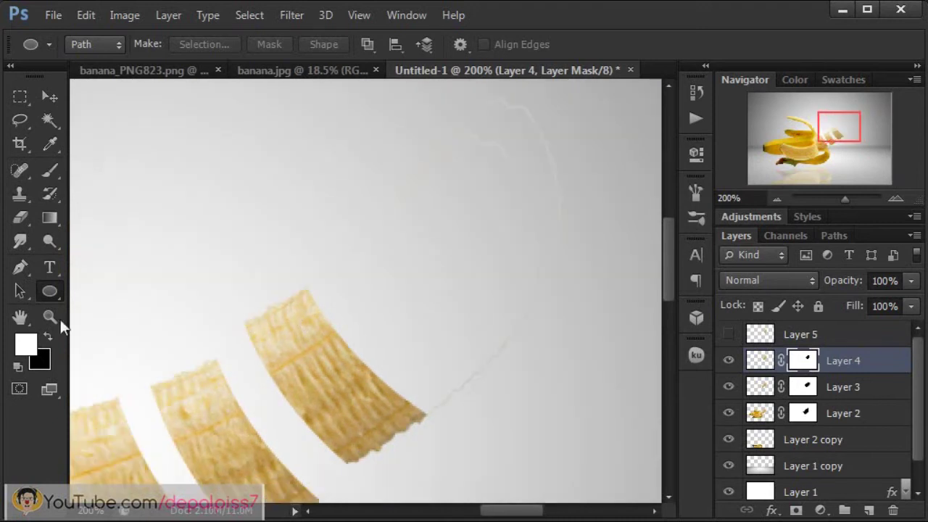
left_click_drag(23, 218, 67, 210)
left_click(71, 211)
mouse_move(569, 102)
left_mouse_down()
mouse_move(509, 106)
mouse_move(543, 224)
mouse_move(472, 391)
mouse_move(480, 365)
mouse_move(449, 410)
mouse_move(510, 325)
mouse_move(507, 158)
mouse_move(433, 155)
mouse_move(485, 131)
mouse_move(518, 145)
mouse_move(516, 195)
mouse_move(406, 195)
mouse_move(528, 290)
mouse_move(530, 248)
left_mouse_up()
left_click(803, 387)
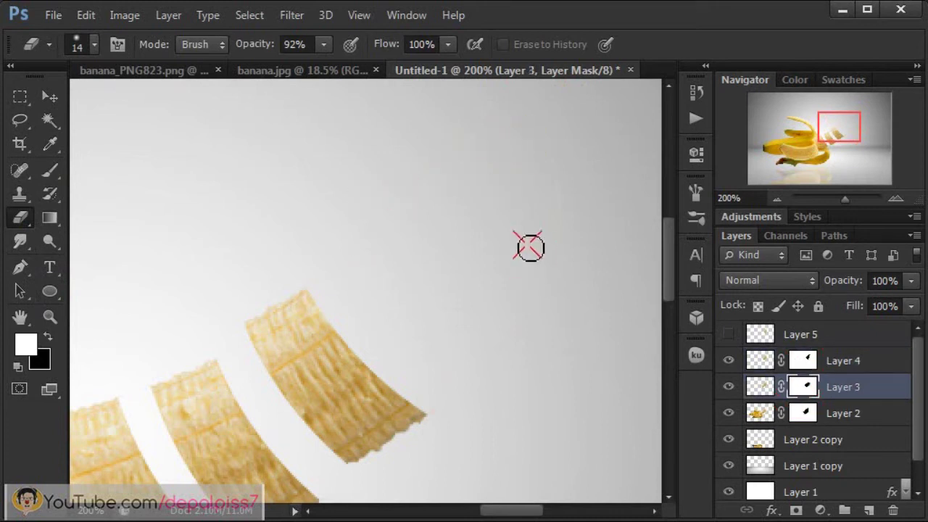
left_click(802, 360)
mouse_move(341, 271)
left_mouse_down()
mouse_move(421, 335)
mouse_move(452, 397)
mouse_move(471, 390)
mouse_move(537, 226)
mouse_move(520, 151)
mouse_move(505, 191)
mouse_move(532, 211)
left_mouse_up()
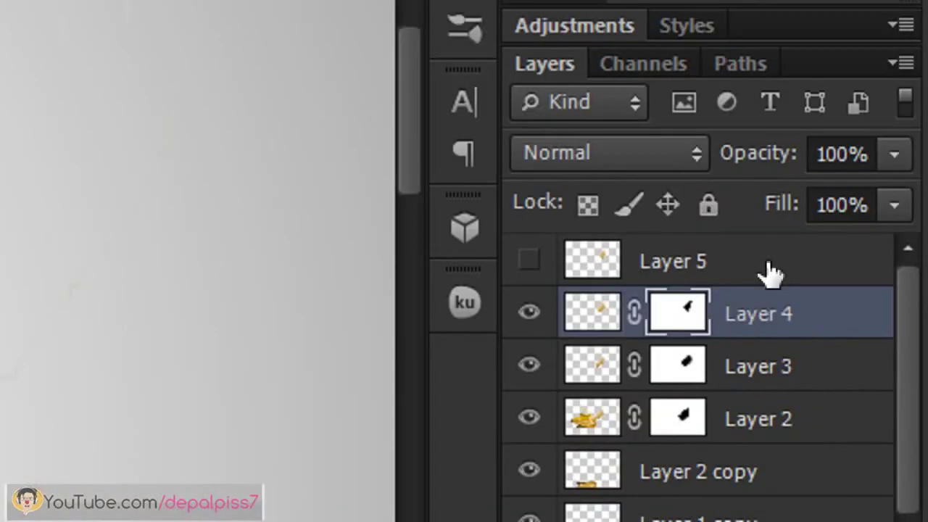
Show Layer 5 and move its banana tip slightly outward to open a third gap beside the slice.
left_click(847, 337)
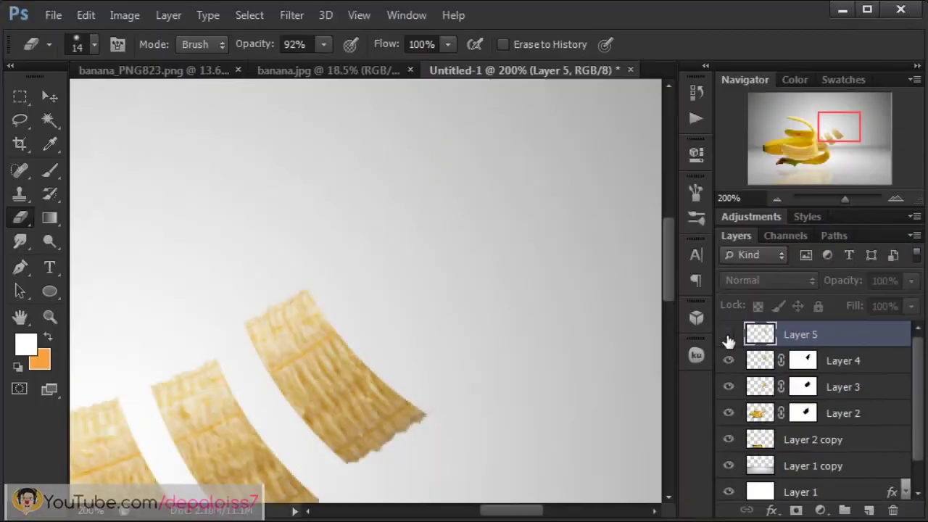
left_click(528, 262)
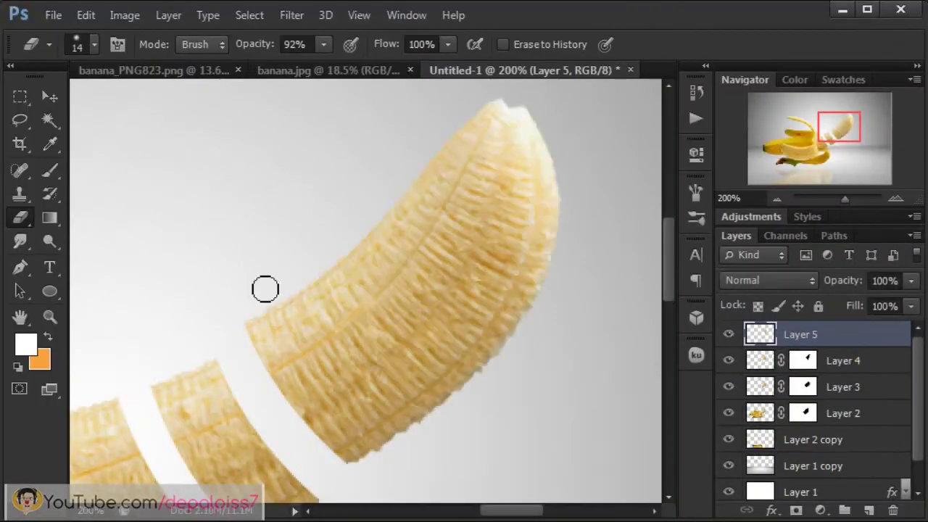
left_click(52, 98)
left_click_drag(435, 337, 462, 297)
left_click(360, 16)
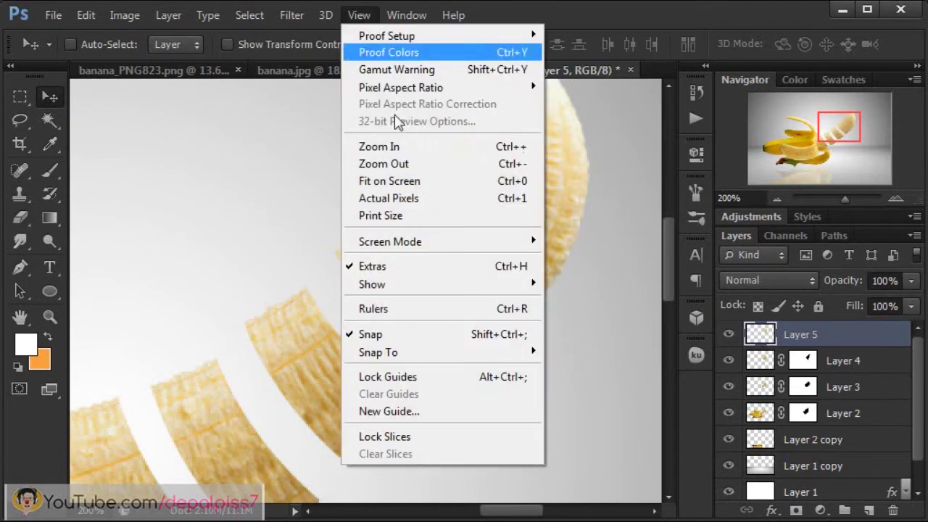
left_click(381, 180)
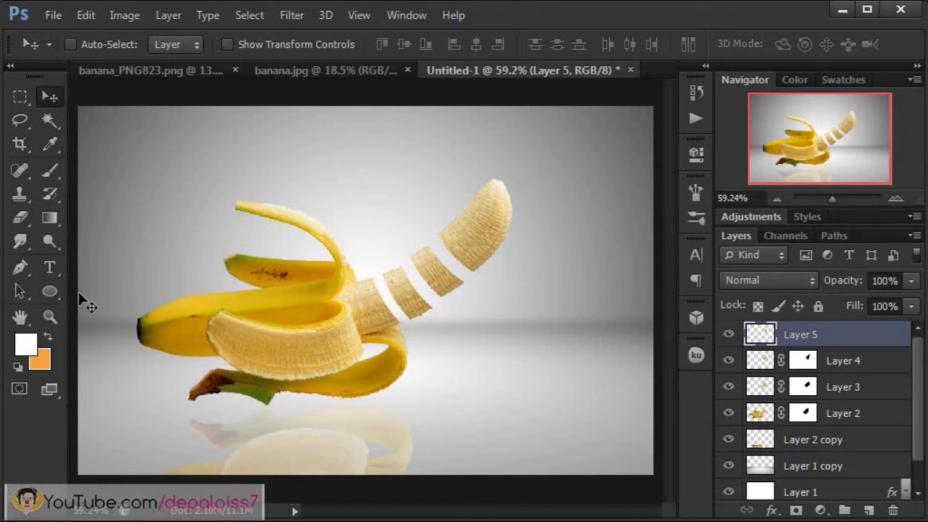
Draw an elliptical path around the upper end of Layer 5's banana tip.
left_click(53, 291)
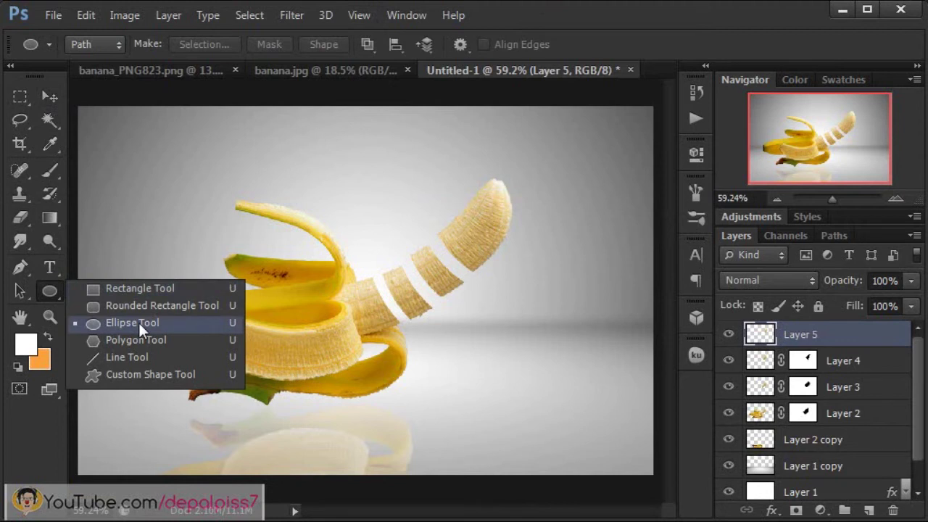
left_click(132, 322)
left_click_drag(441, 158, 583, 255)
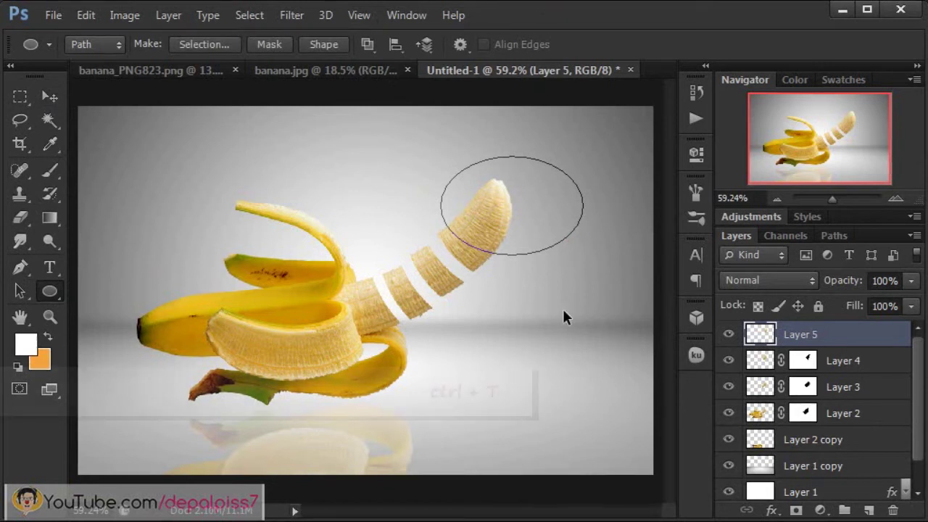
Transform the elliptical path to 121.77% width, 91.29% height and 32.32° rotation so its edge crosses the tip as the fourth cut.
key("ctrl+t")
left_click_drag(551, 311, 497, 352)
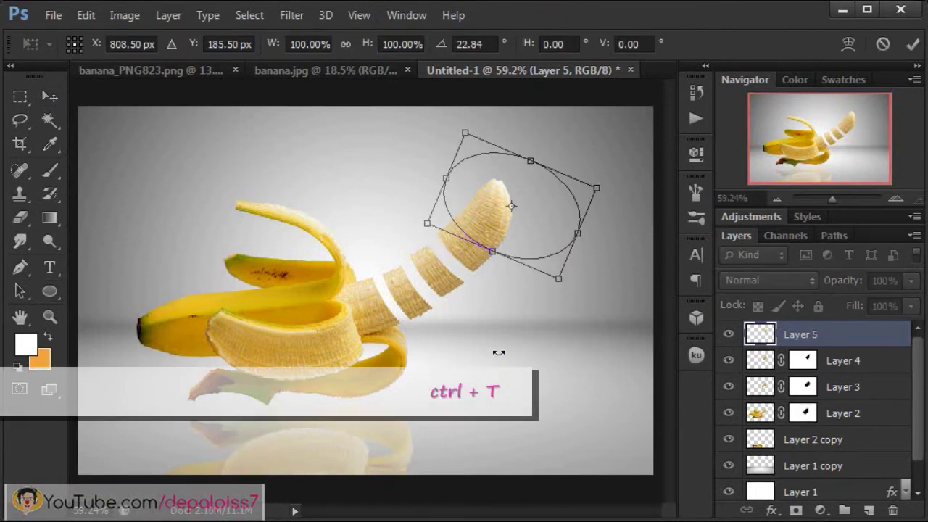
left_click_drag(496, 251, 507, 246)
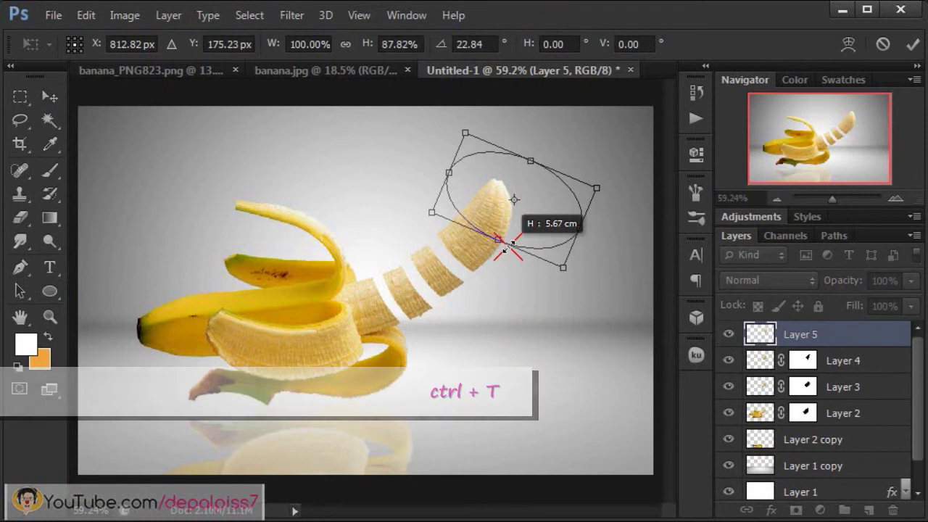
left_click_drag(535, 300, 565, 303)
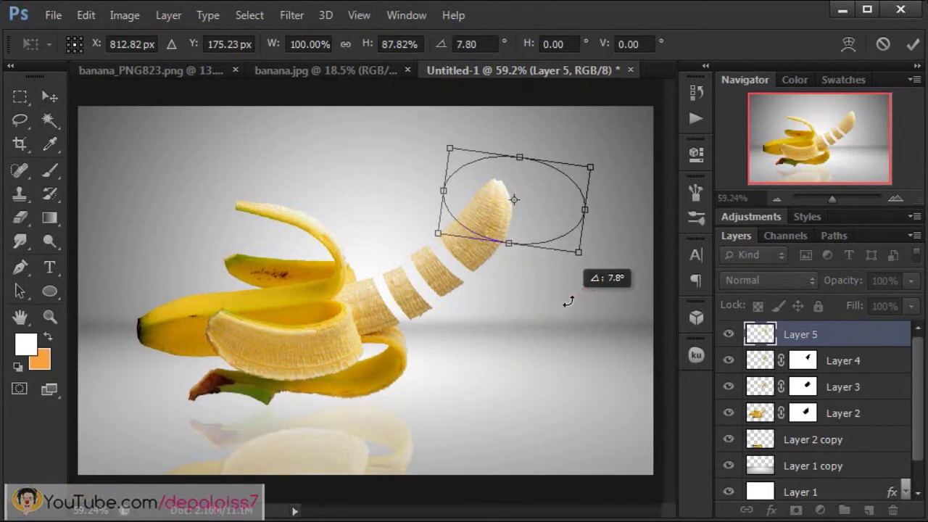
mouse_move(506, 242)
left_mouse_down()
mouse_move(505, 232)
mouse_move(518, 227)
mouse_move(517, 242)
mouse_move(522, 236)
left_mouse_up()
left_click_drag(588, 293, 600, 236)
left_click_drag(587, 312, 583, 319)
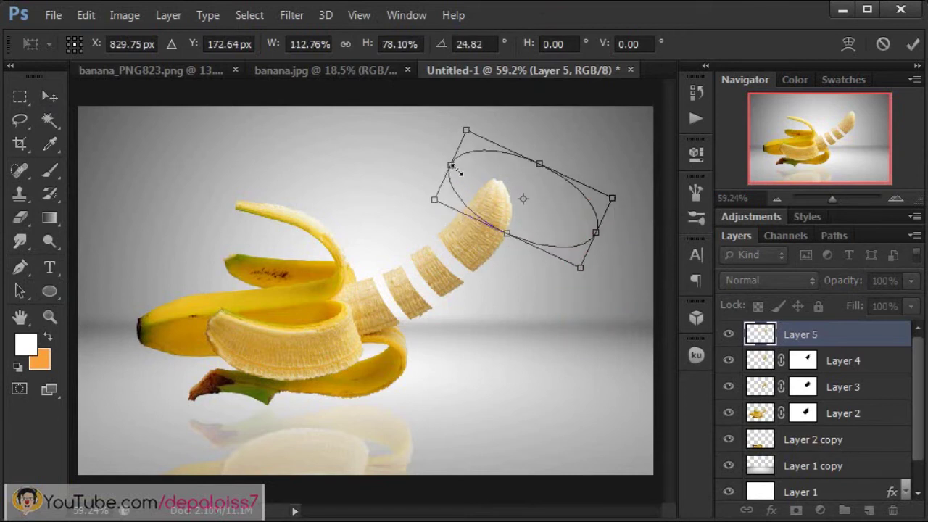
left_click_drag(451, 165, 439, 159)
left_click_drag(502, 231, 496, 242)
left_click_drag(586, 317, 572, 327)
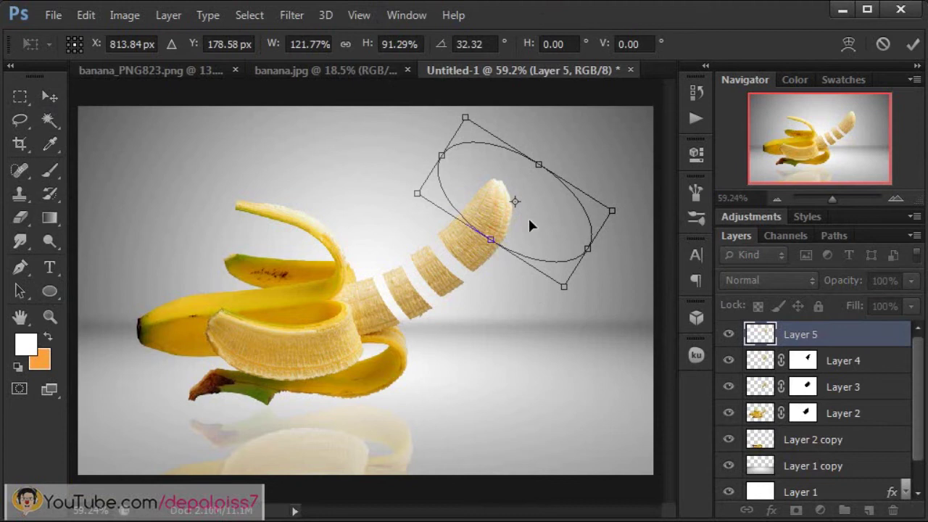
key("Return")
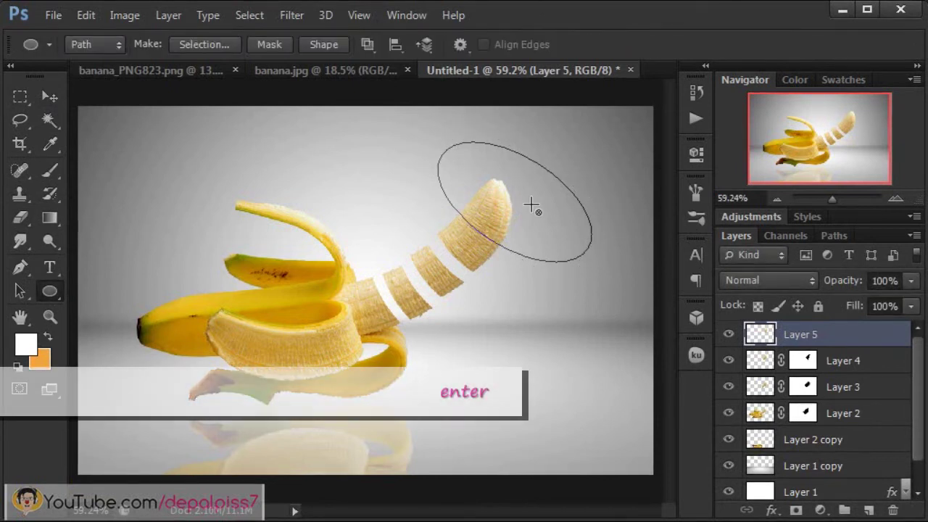
Make a 0-pixel feather selection from the transformed ellipse and copy the enclosed part of Layer 5 to its own layer.
right_click(532, 206)
left_click(544, 240)
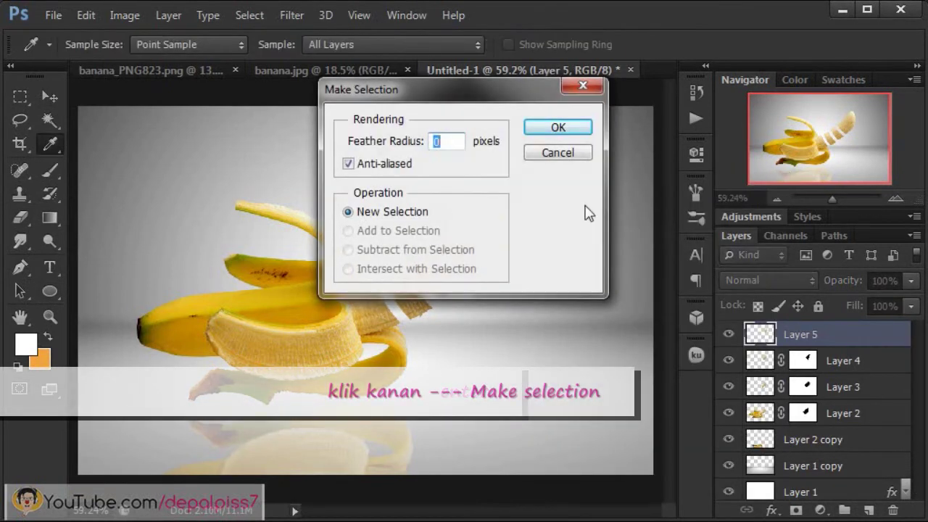
left_click(558, 130)
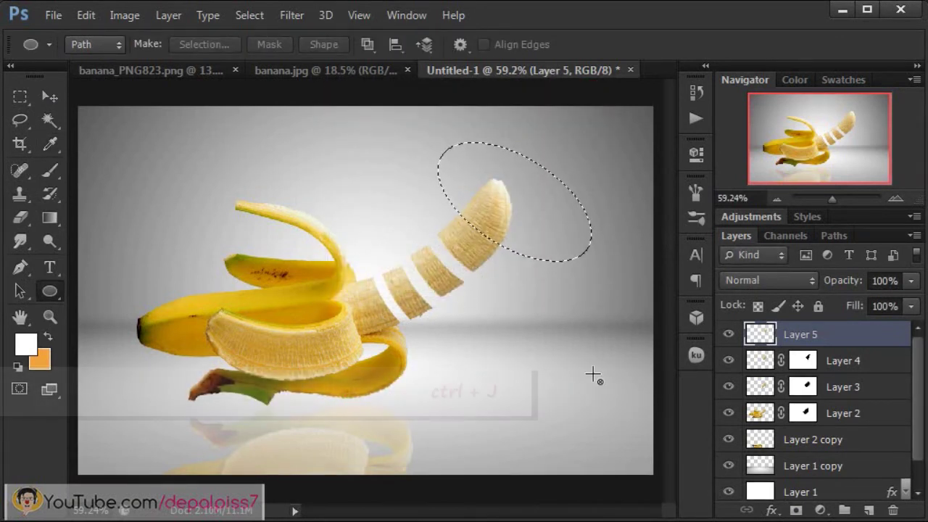
key("ctrl+j")
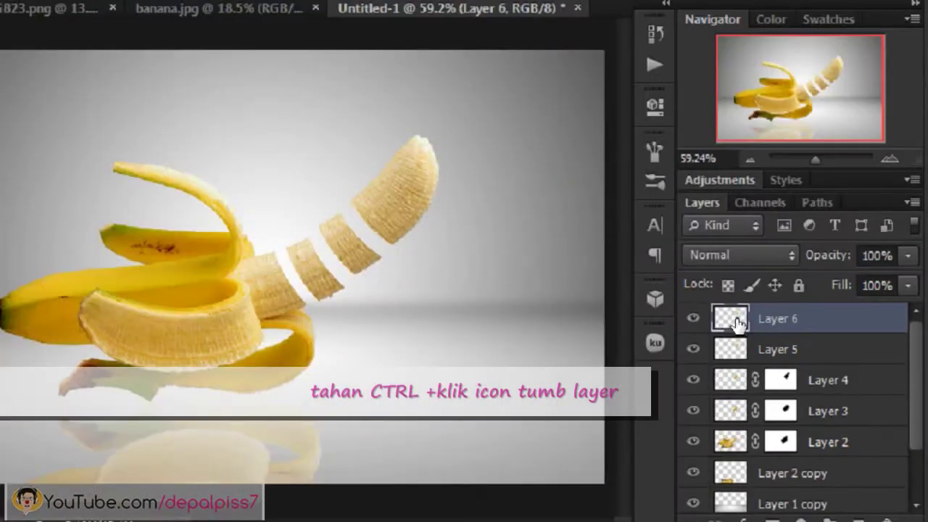
Load Layer 6's outline as a selection, hide that layer, and mask the inverted selection on Layer 5 to remove its tip.
left_click(733, 319, "ctrl")
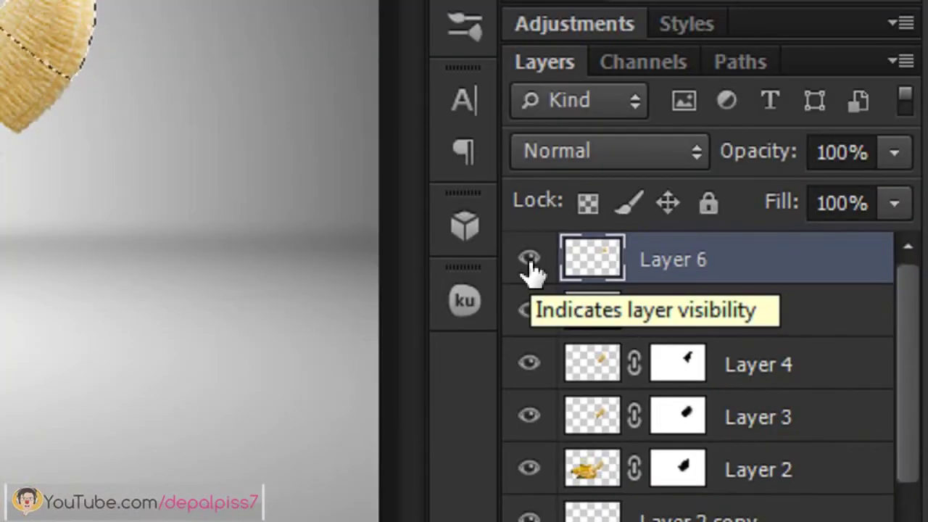
left_click(531, 265)
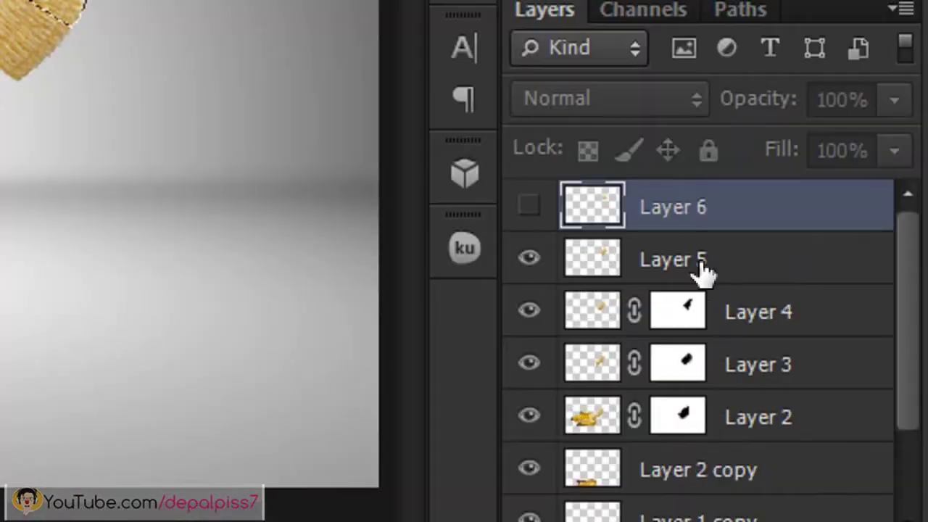
left_click(815, 367)
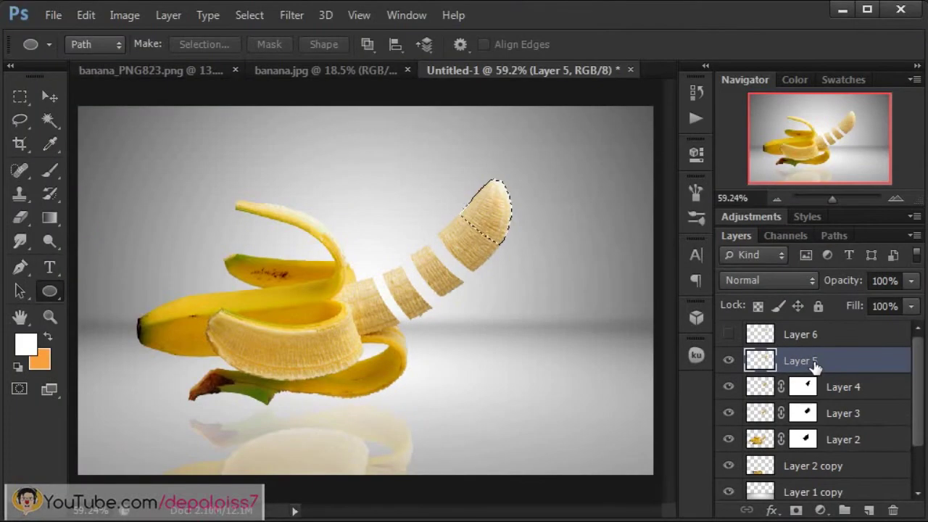
left_click(248, 18)
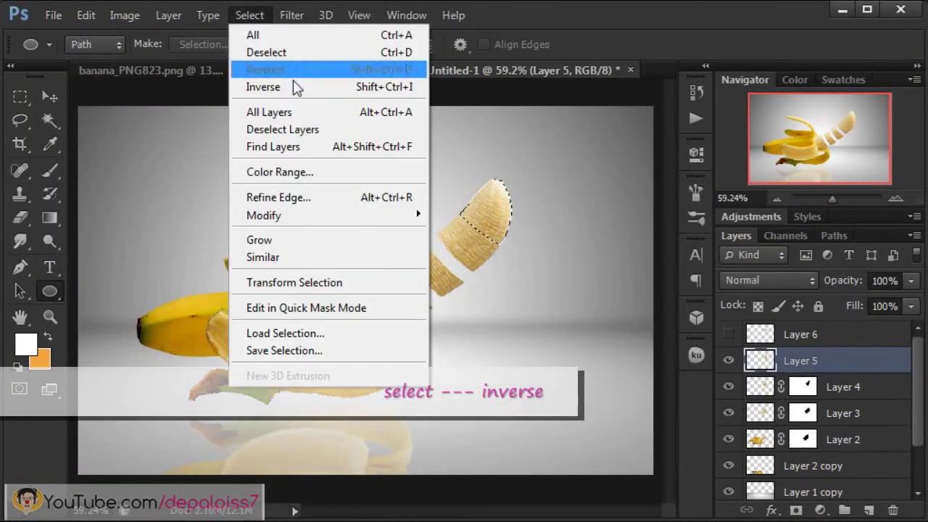
left_click(297, 85)
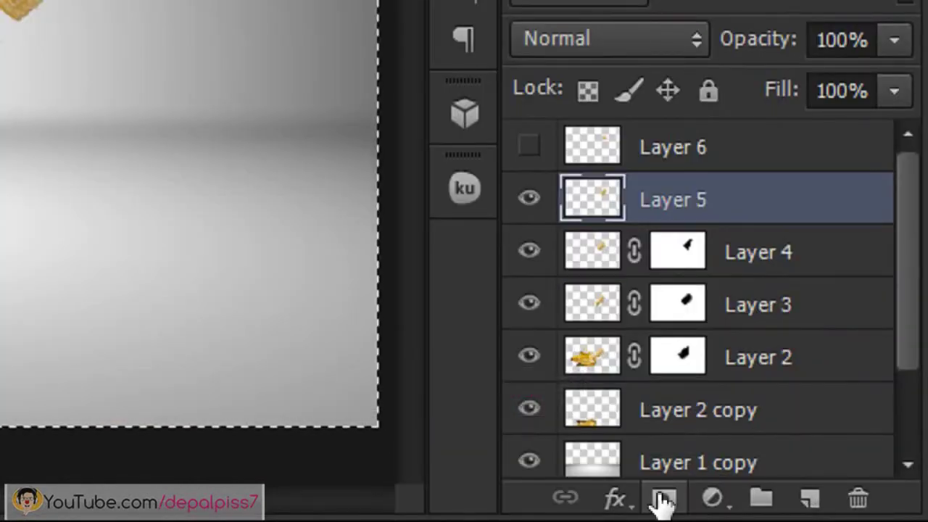
left_click(664, 499)
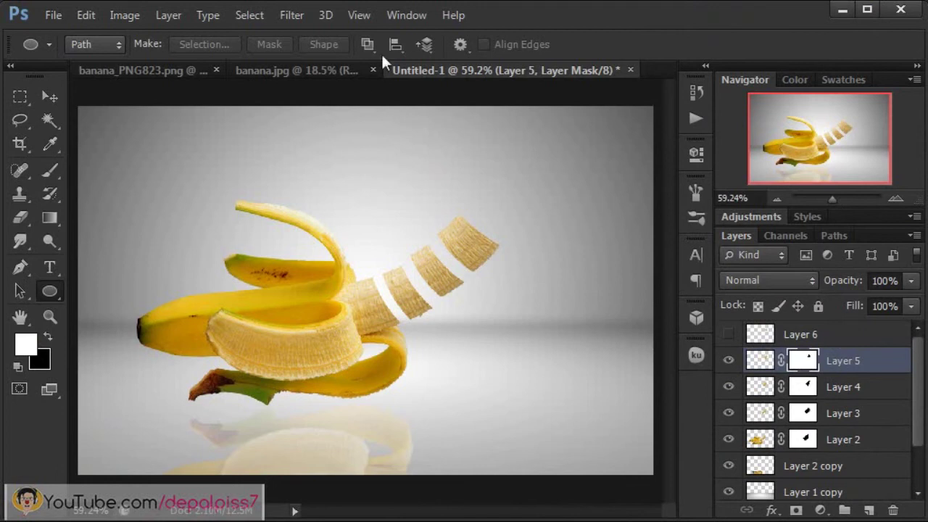
Erase the faint leftover outline of the banana tip on Layer 5's mask with a 14-pixel Eraser at 92% opacity.
key("ctrl+plus")
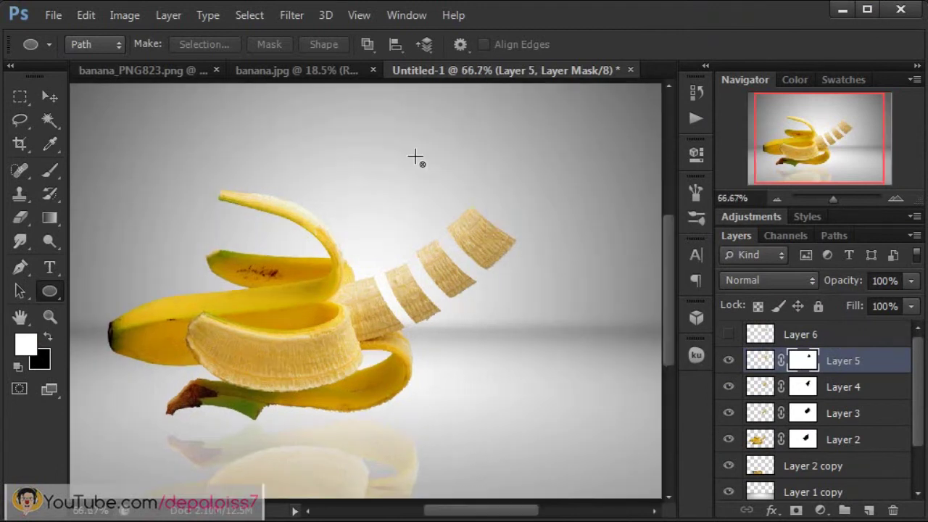
key("ctrl+plus")
key("ctrl+plus")
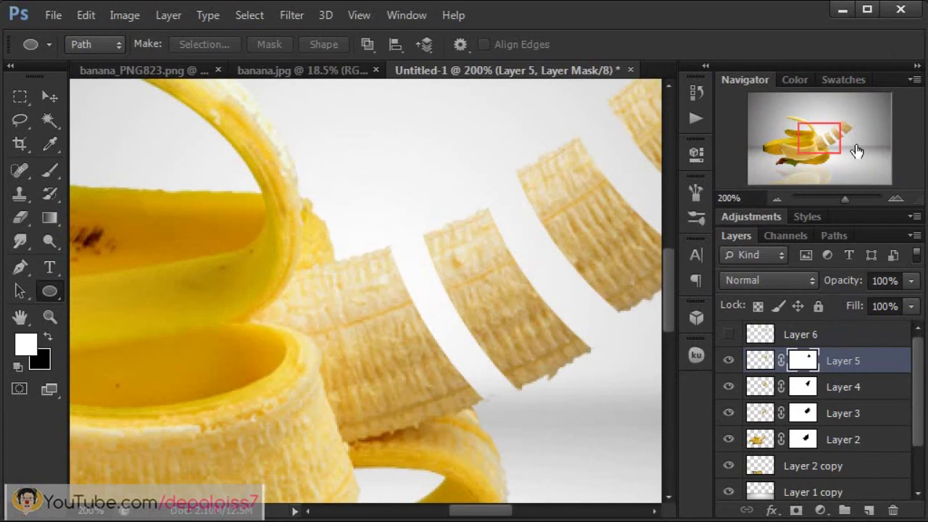
left_click_drag(829, 142, 853, 121)
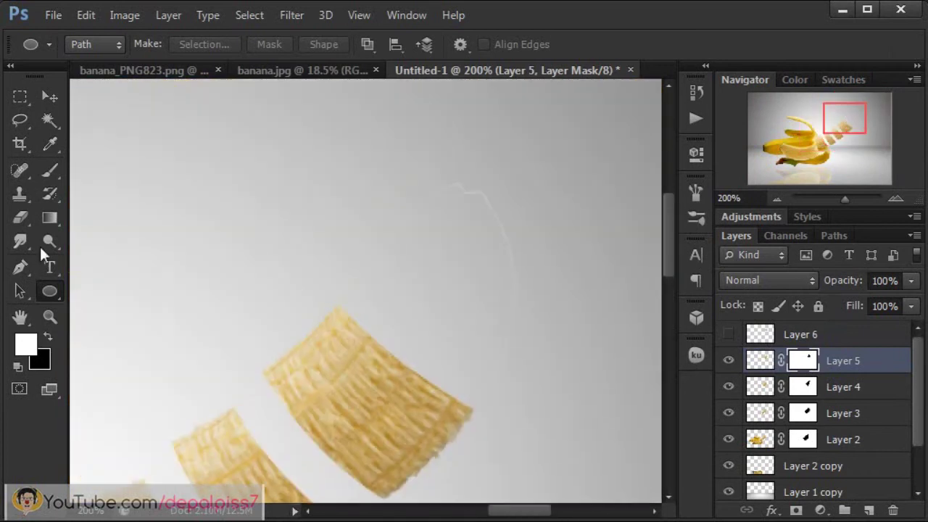
left_click(27, 219)
left_click(89, 219)
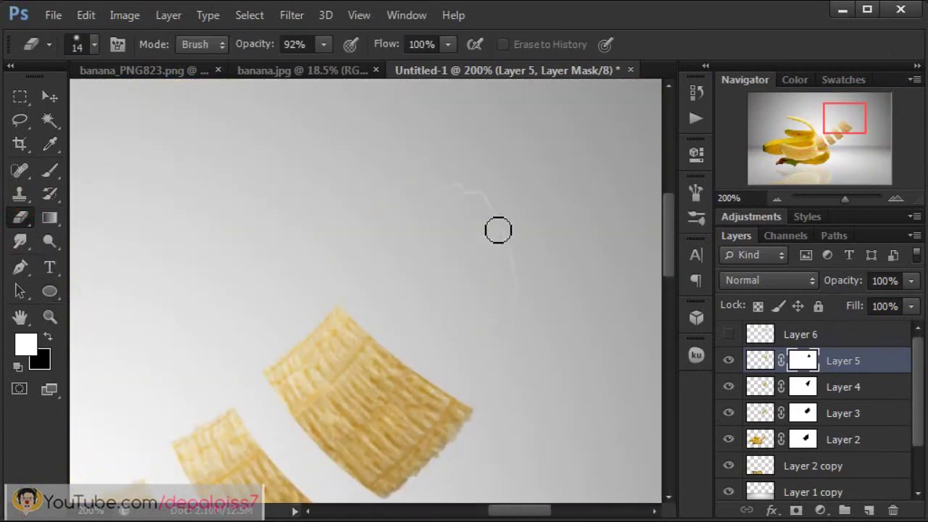
mouse_move(456, 187)
left_mouse_down()
mouse_move(522, 229)
mouse_move(526, 323)
mouse_move(484, 152)
mouse_move(507, 292)
left_mouse_up()
mouse_move(454, 240)
left_mouse_down()
mouse_move(517, 285)
mouse_move(450, 228)
mouse_move(453, 205)
left_mouse_up()
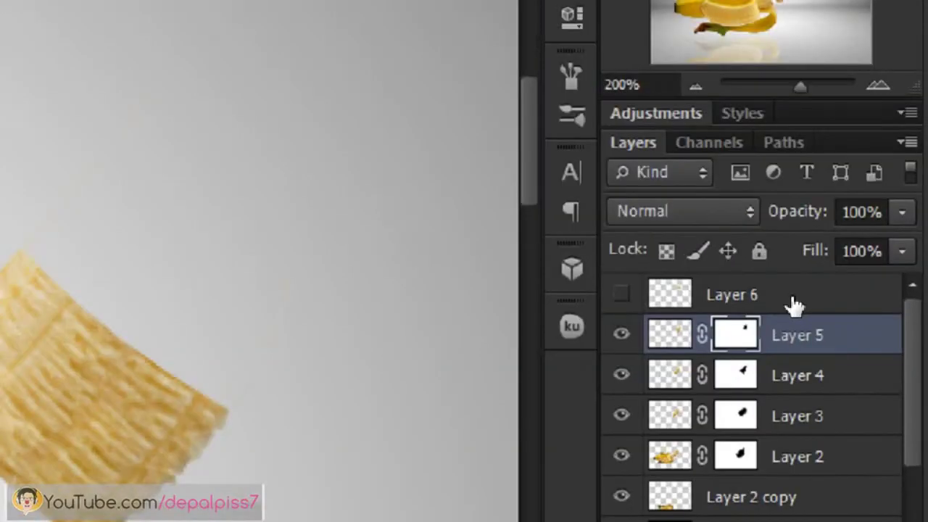
Show Layer 6 and move its banana tip diagonally up and away from the neighbouring slice, leaving a gap.
left_click(839, 340)
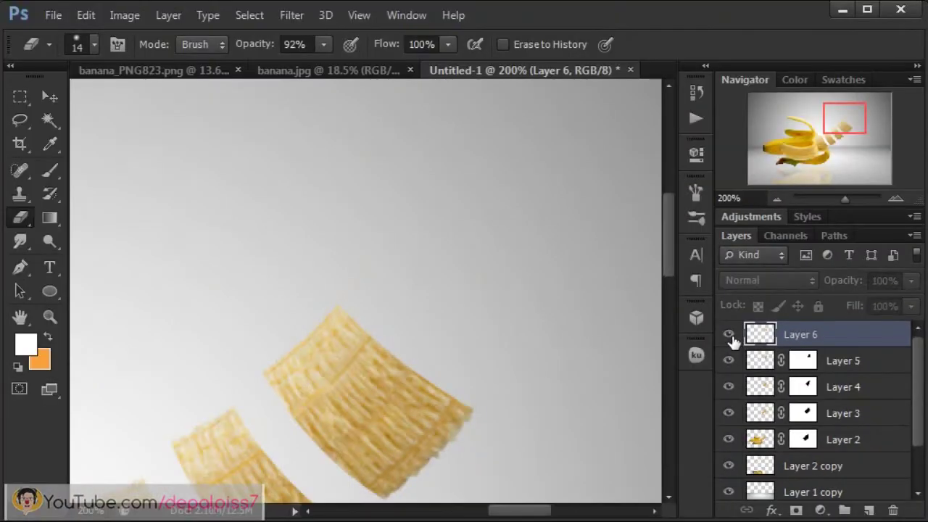
left_click(530, 259)
left_click(59, 100)
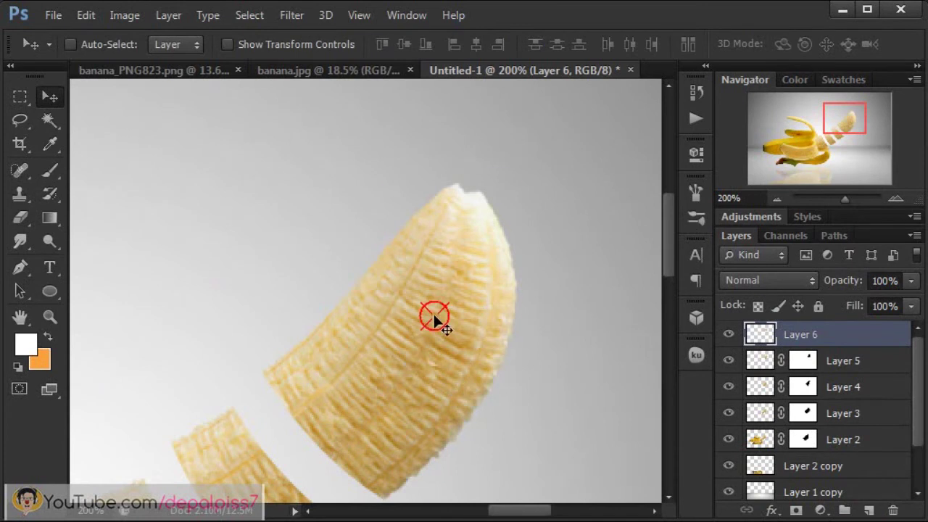
left_click_drag(435, 319, 464, 293)
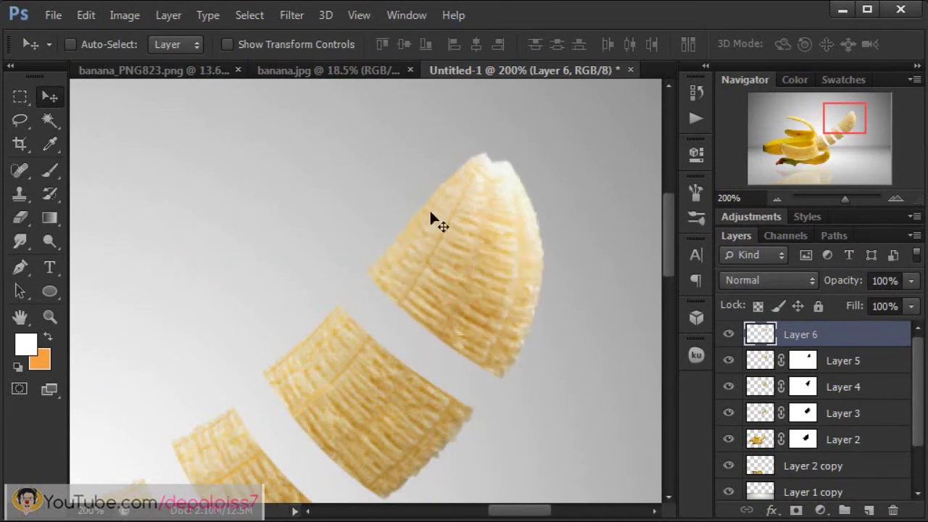
key("ctrl+minus")
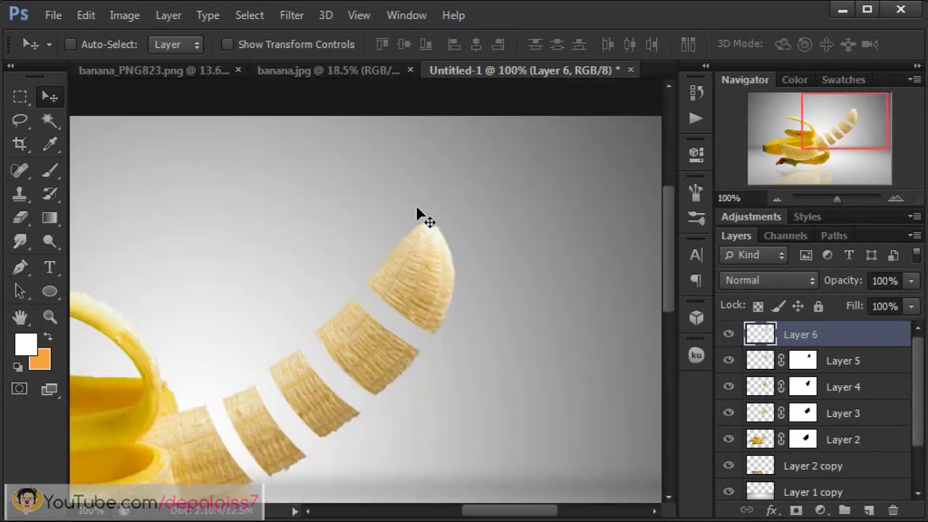
key("ctrl+minus")
left_click(359, 15)
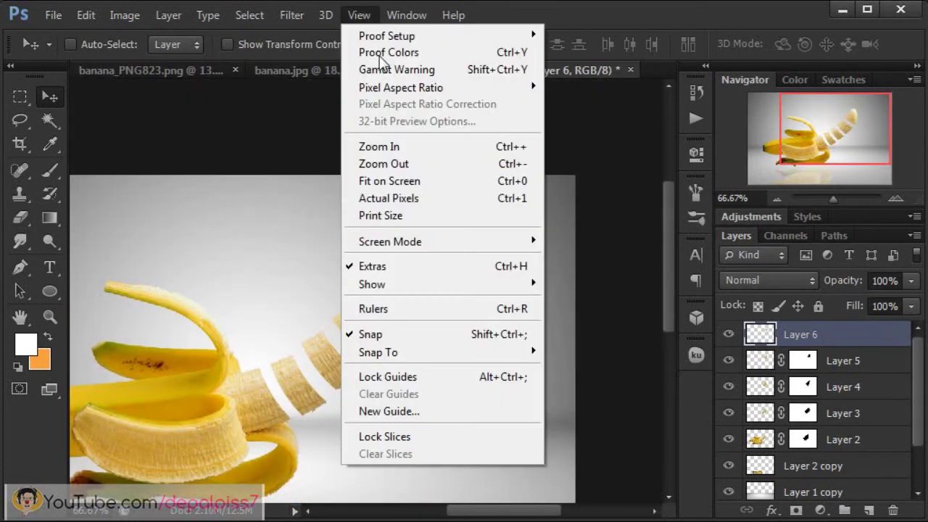
left_click(406, 182)
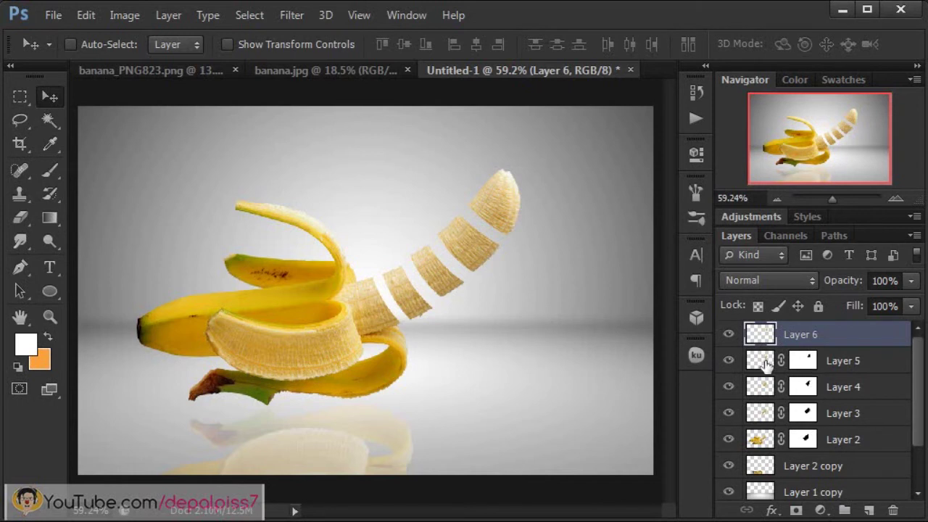
Group Layer 6, Layer 5, Layer 4, Layer 3, Layer 2 and Layer 2 copy together.
left_click(871, 362, "ctrl")
left_click(872, 389, "ctrl")
left_click(870, 415, "ctrl")
left_click(872, 437, "ctrl")
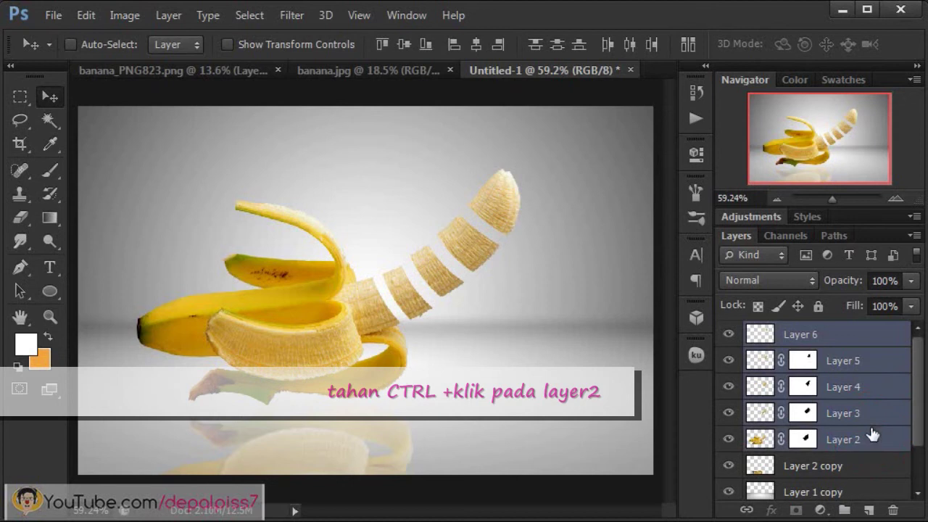
left_click(867, 468, "ctrl")
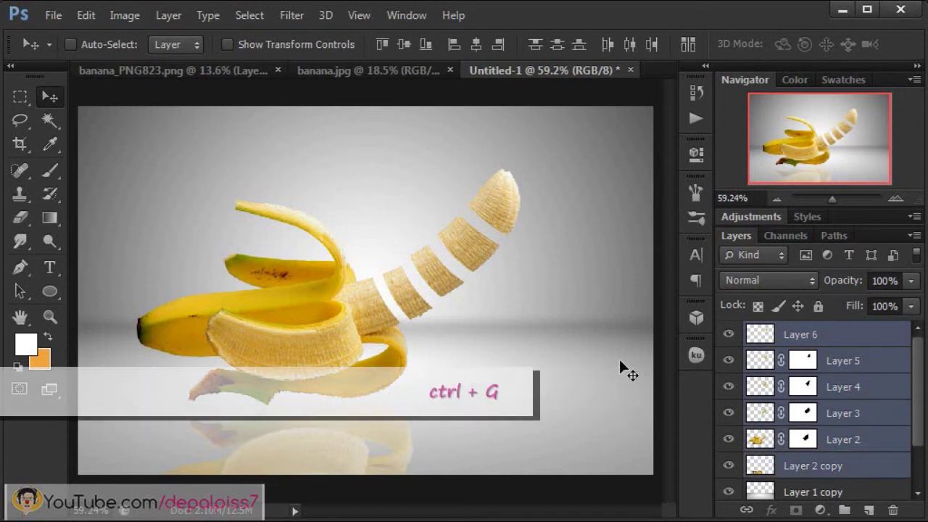
key("ctrl+g")
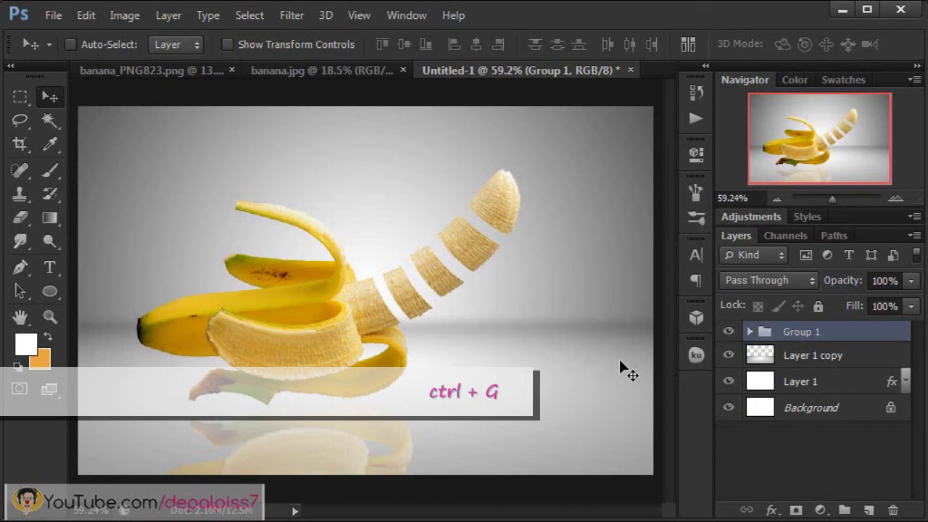
Rename the new layer group as cut1.
double_click(801, 334)
type("cut")
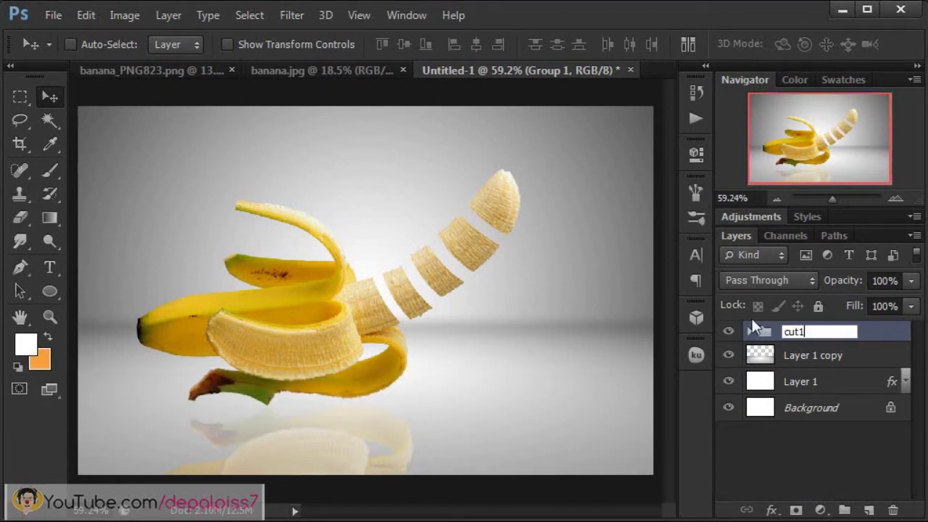
type("1")
left_click(885, 337)
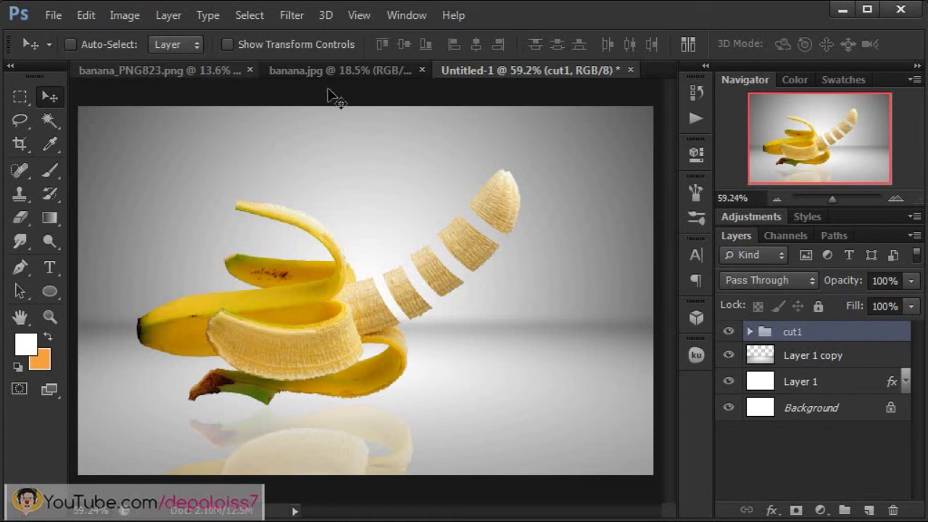
Close the banana_PNG823.png document and switch to banana.jpg.
left_click(180, 70)
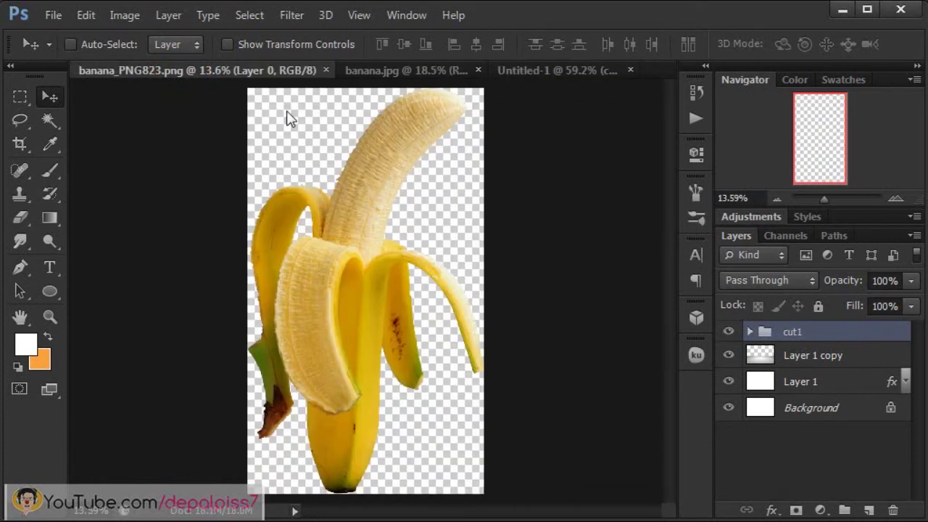
left_click(326, 71)
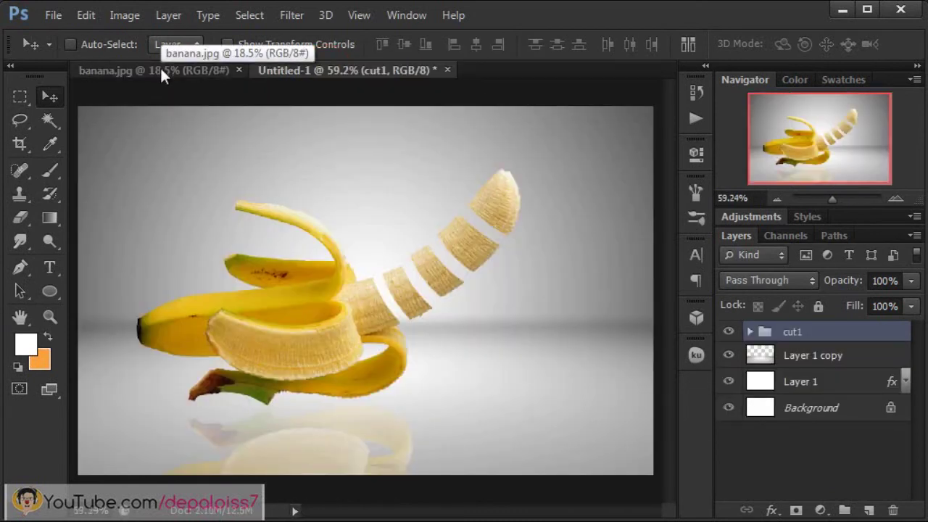
left_click(161, 68)
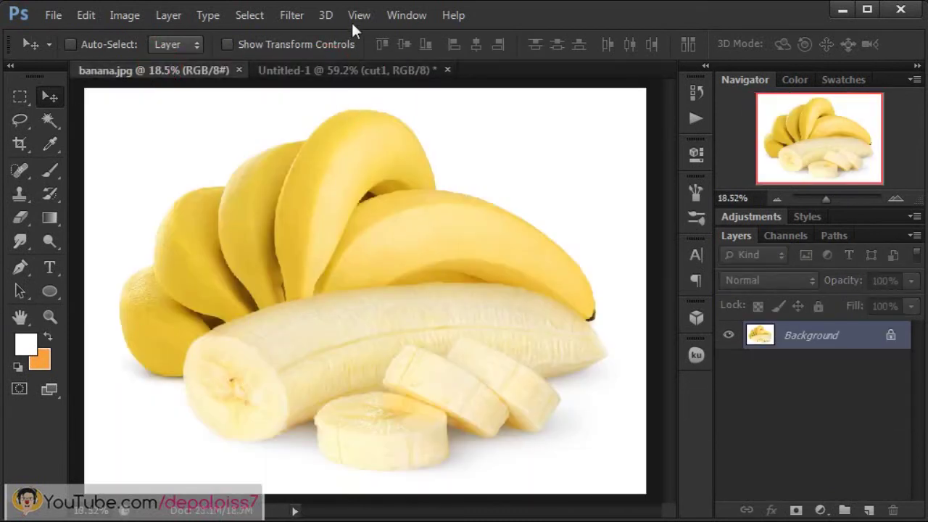
Draw an elliptical path with the Ellipse Tool over the round cut face of the large peeled banana.
key("ctrl+plus")
key("ctrl+plus")
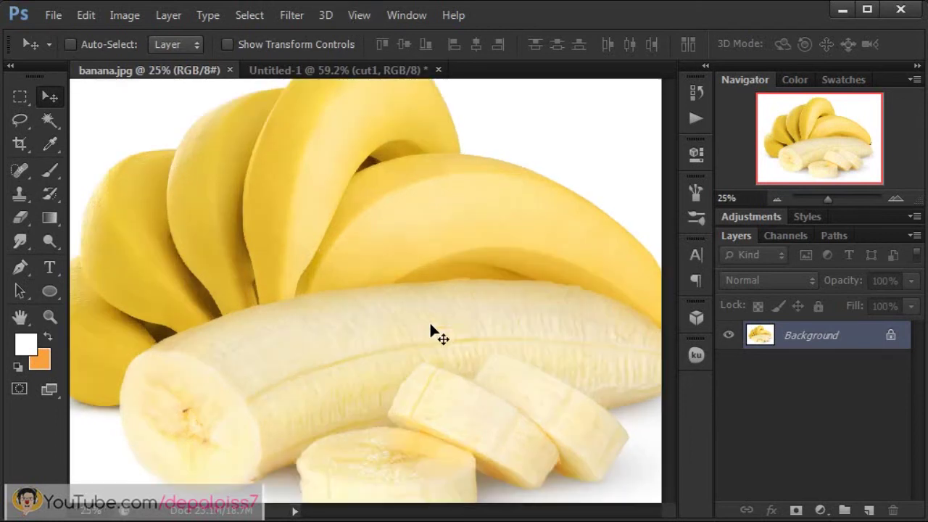
left_click_drag(854, 161, 834, 181)
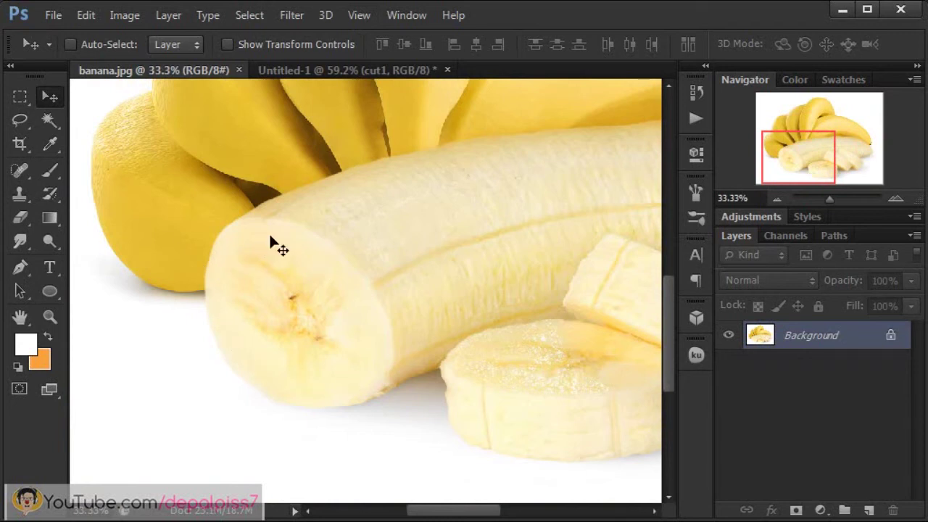
left_click(50, 291)
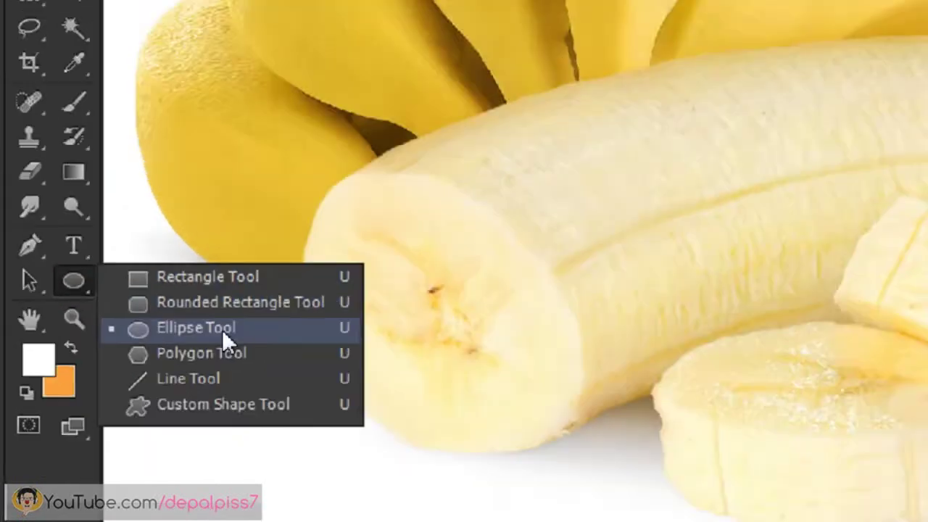
left_click(300, 334)
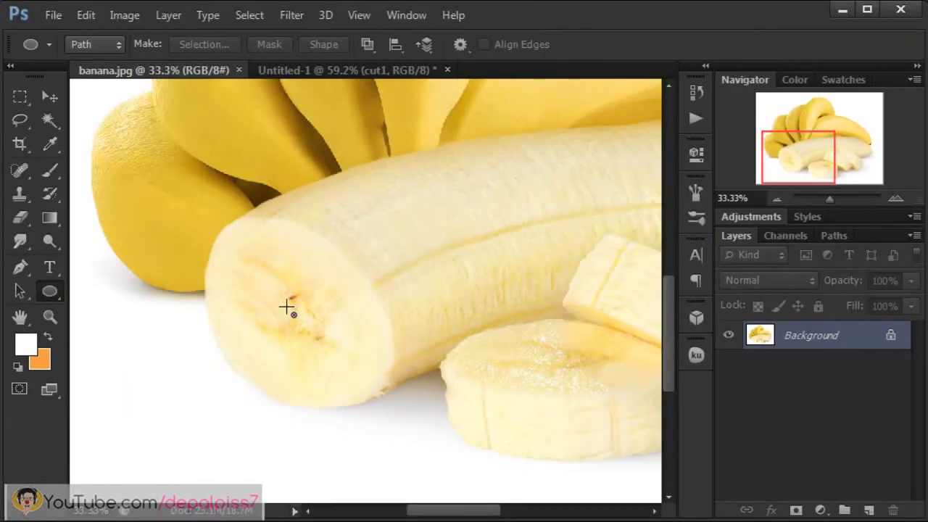
left_click_drag(229, 254, 375, 392)
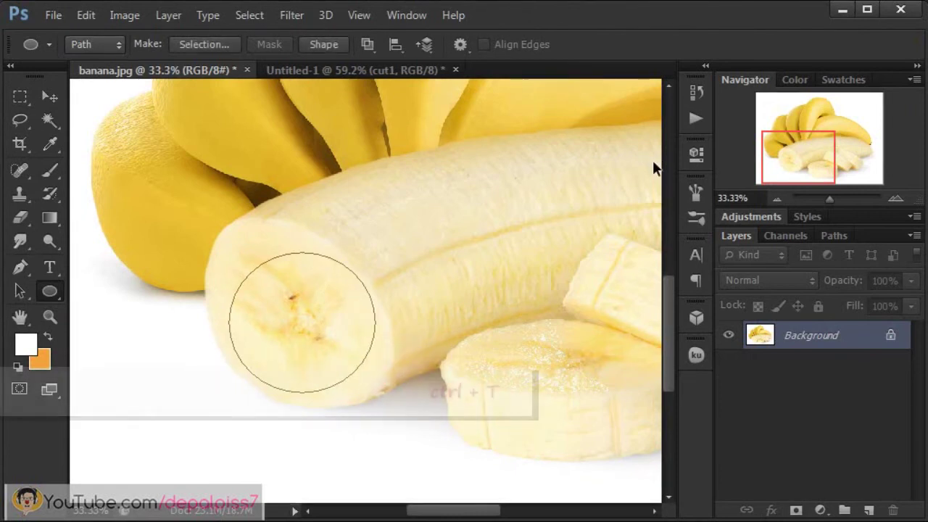
Transform the elliptical path to 111.16% width, 117.49% height and 4.92° rotation to cover more of the cut face.
key("ctrl+t")
left_click_drag(299, 251, 301, 232)
mouse_move(229, 303)
left_mouse_down()
mouse_move(213, 296)
mouse_move(216, 304)
left_mouse_up()
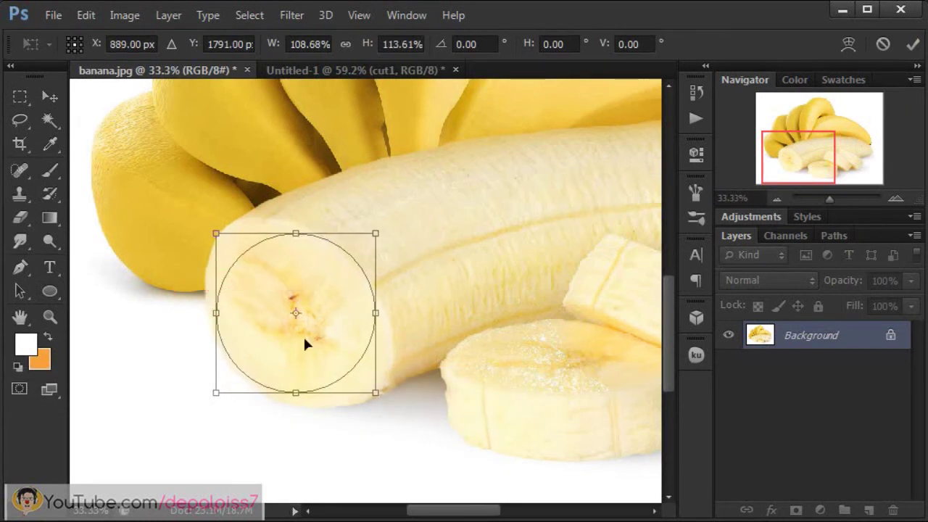
left_click_drag(377, 312, 379, 312)
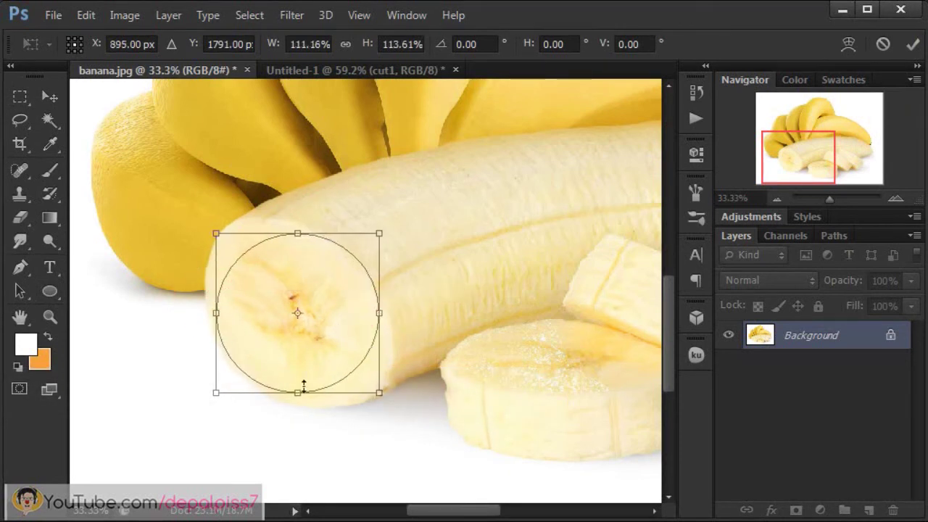
left_click_drag(304, 386, 292, 398)
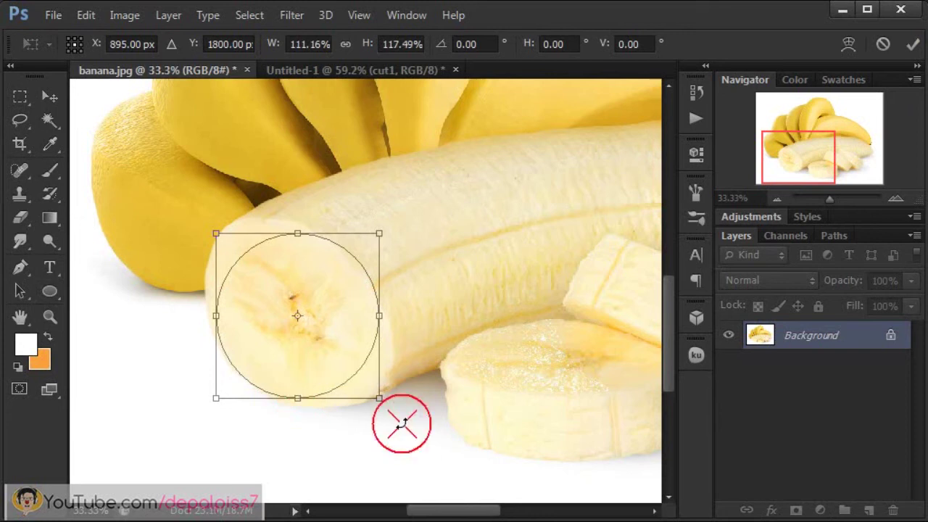
left_click_drag(401, 423, 398, 408)
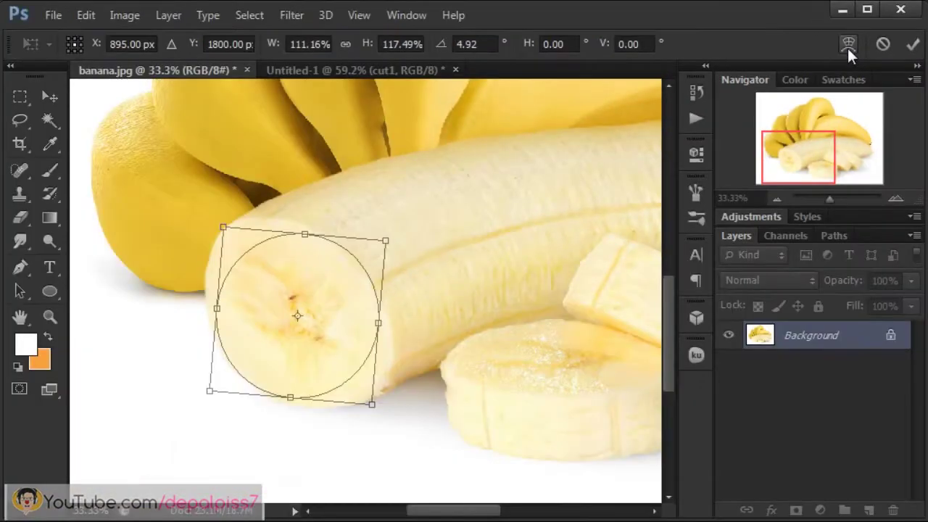
Warp the elliptical path with a Custom warp so it follows the irregular outline of the banana's cut face, and apply it.
left_click(769, 87)
left_click_drag(370, 405, 397, 418)
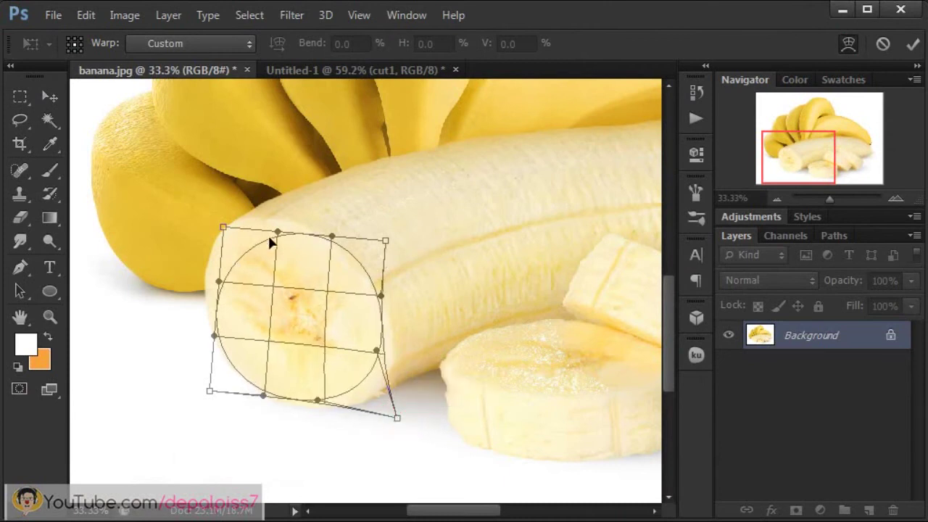
left_click_drag(275, 233, 237, 223)
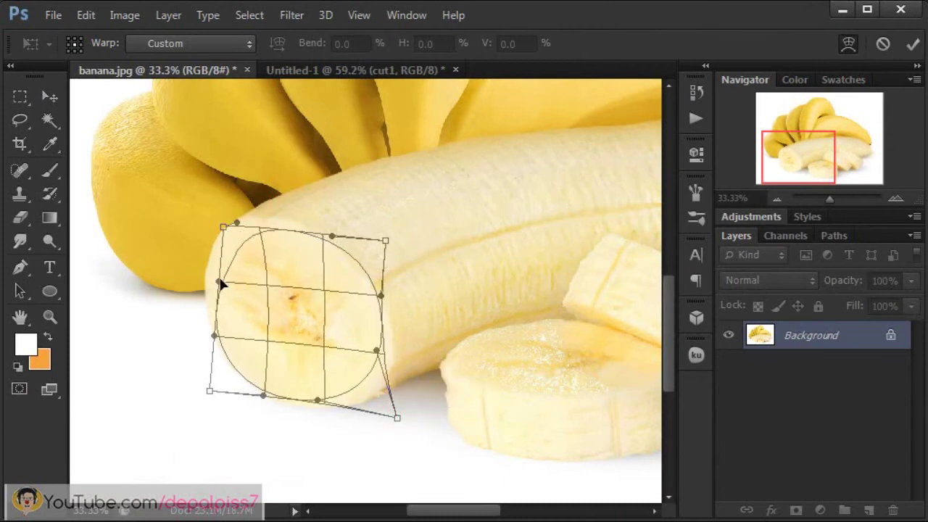
left_click_drag(220, 282, 200, 271)
left_click_drag(234, 223, 214, 220)
left_click_drag(331, 240, 332, 248)
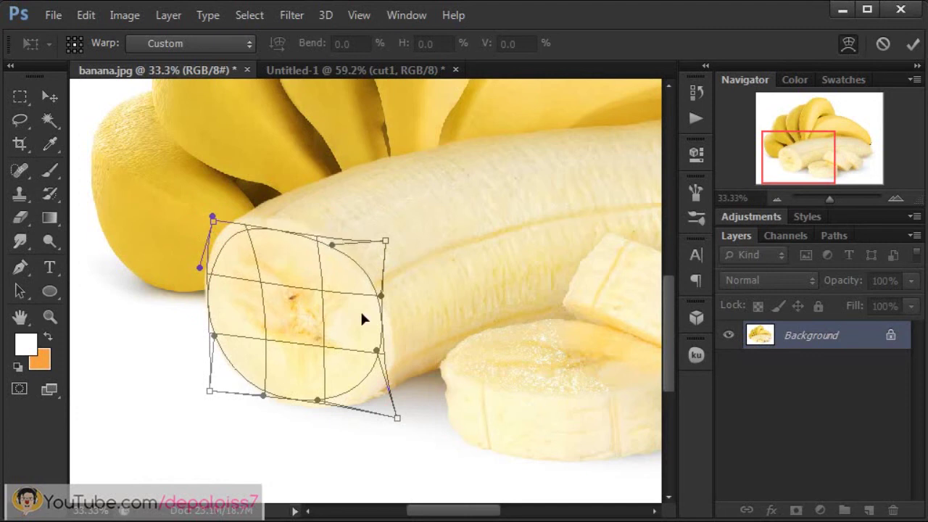
left_click_drag(381, 296, 379, 304)
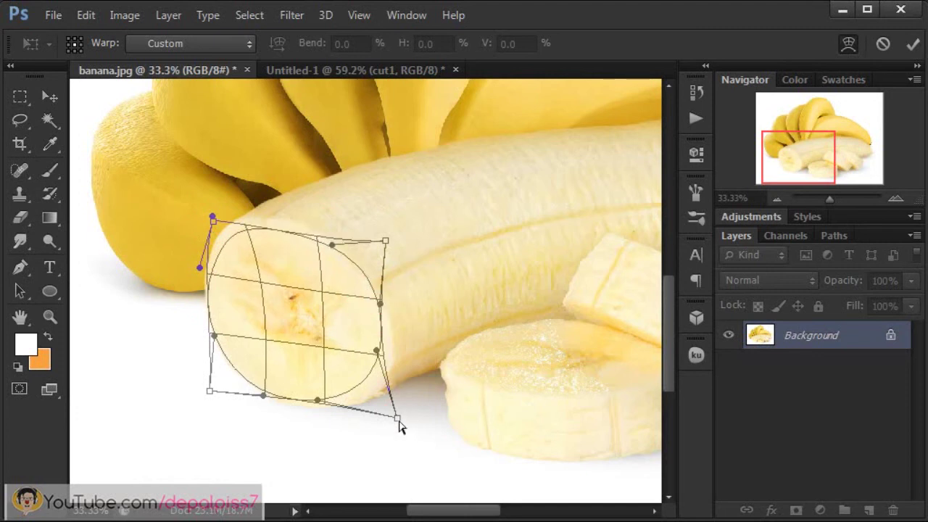
left_click_drag(400, 420, 416, 426)
left_click_drag(212, 218, 203, 216)
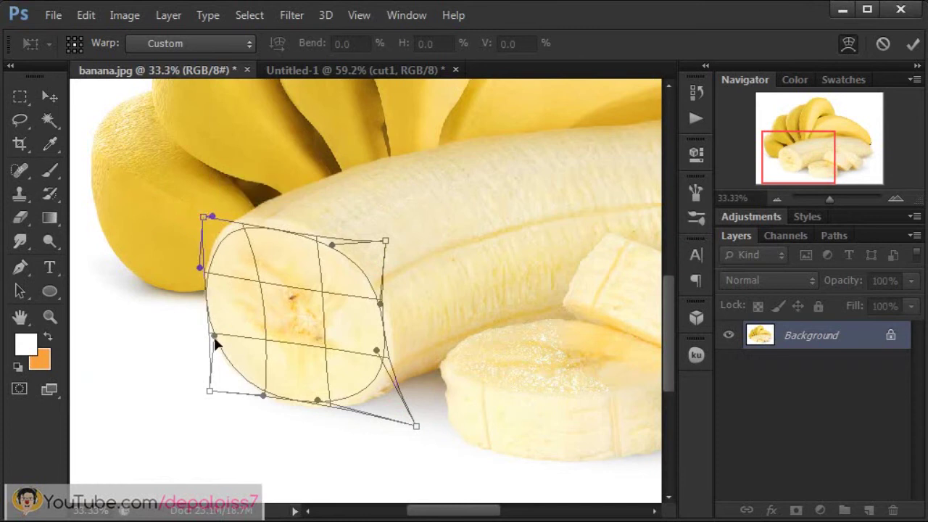
mouse_move(215, 337)
left_mouse_down()
mouse_move(218, 326)
mouse_move(223, 338)
left_mouse_up()
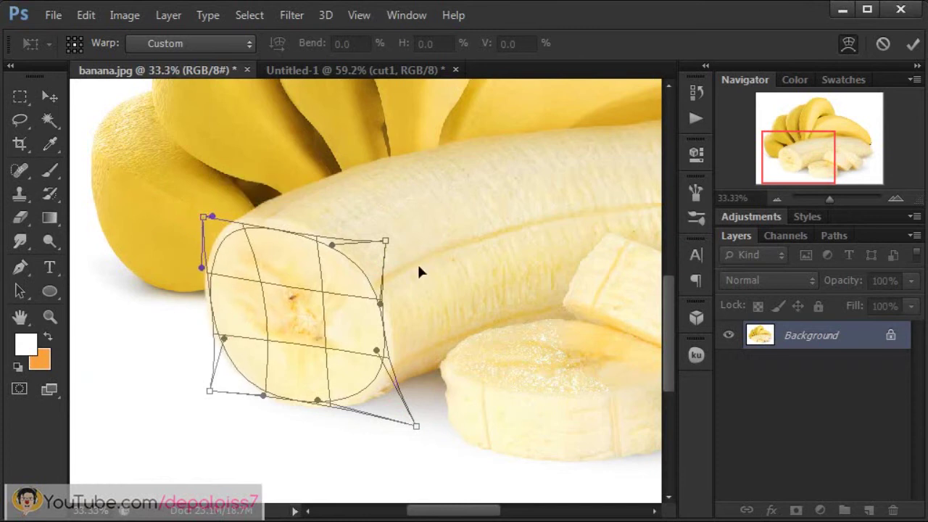
key("Return")
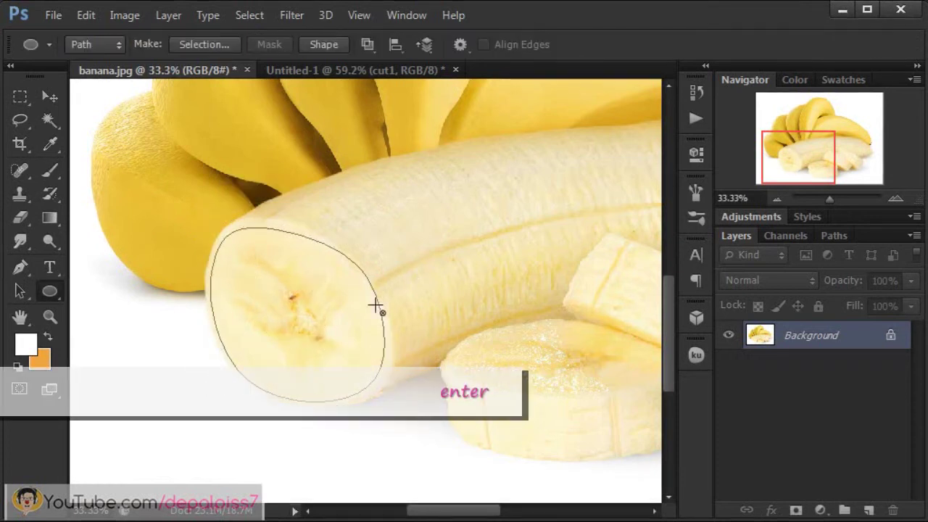
Convert the path around the cut face into a new anti-aliased selection with 0 px feather and copy it to its own layer.
right_click(300, 299)
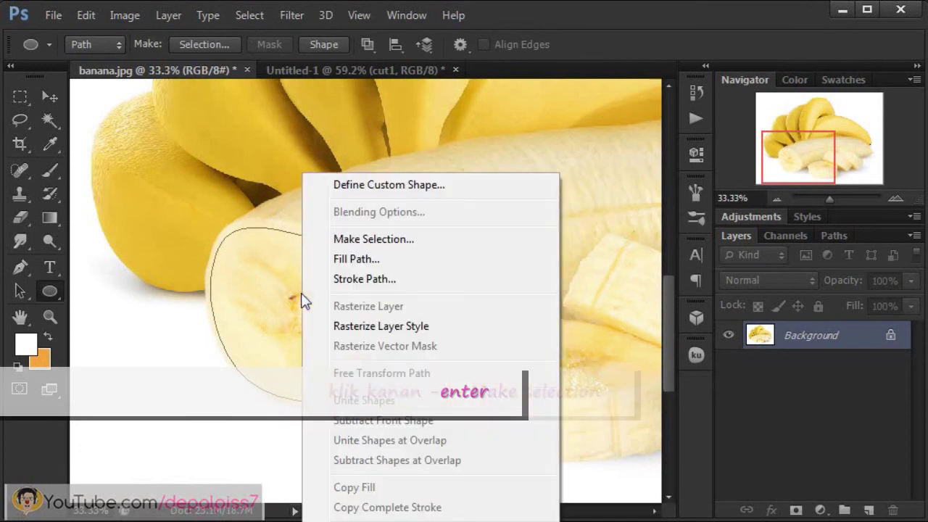
left_click(421, 242)
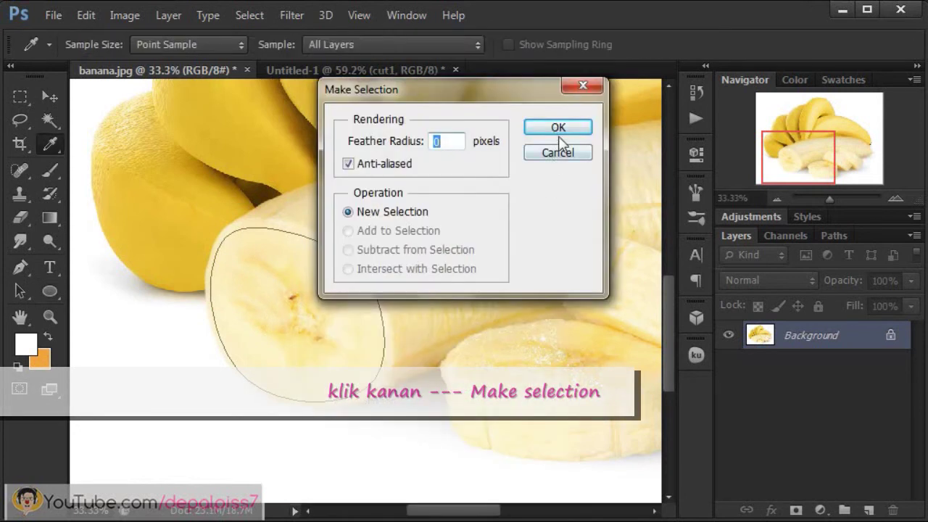
left_click(559, 129)
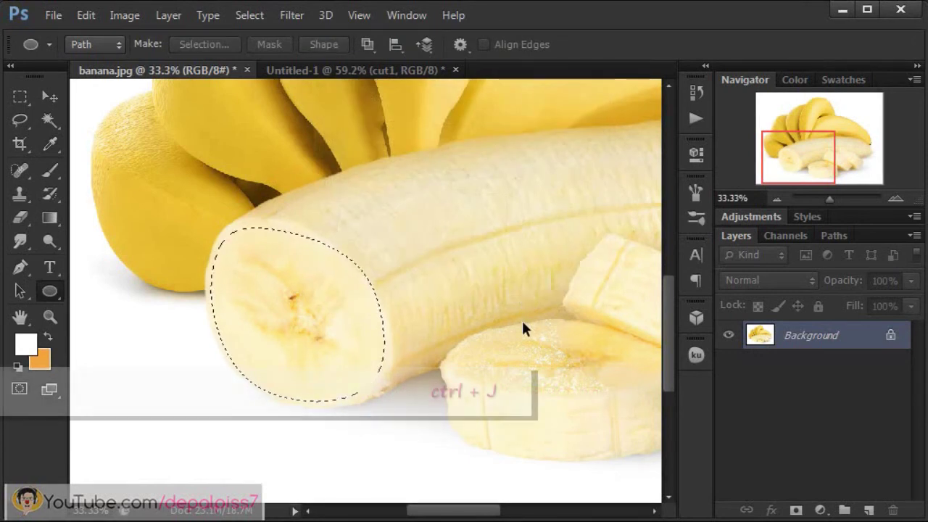
key("ctrl+j")
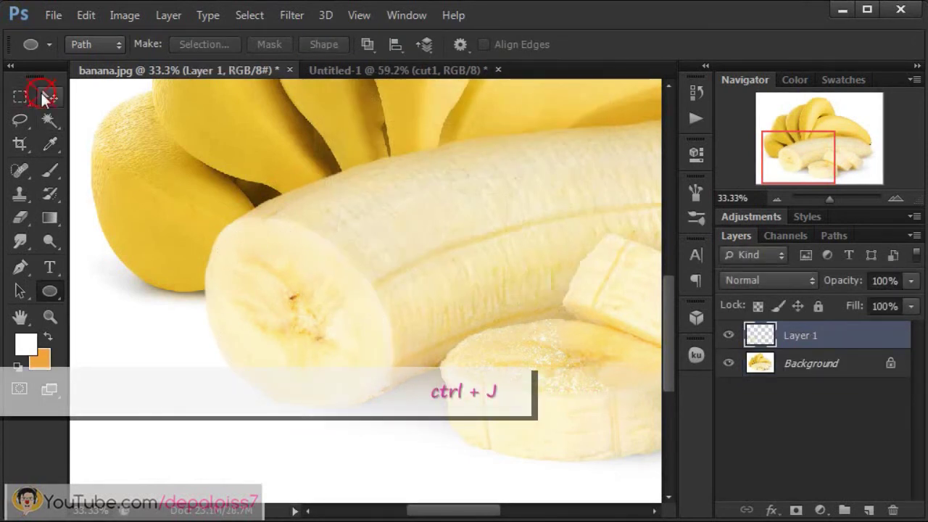
Move the copied cut face layer from banana.jpg into the Untitled-1 composition, over the peeled banana.
left_click(43, 93)
left_click_drag(319, 337, 399, 283)
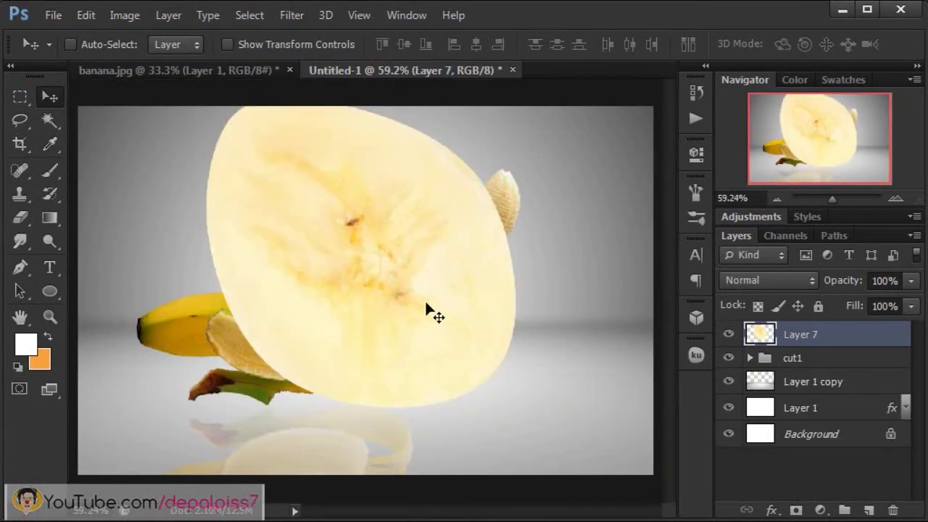
mouse_move(472, 328)
left_mouse_down()
mouse_move(491, 341)
mouse_move(464, 327)
left_mouse_up()
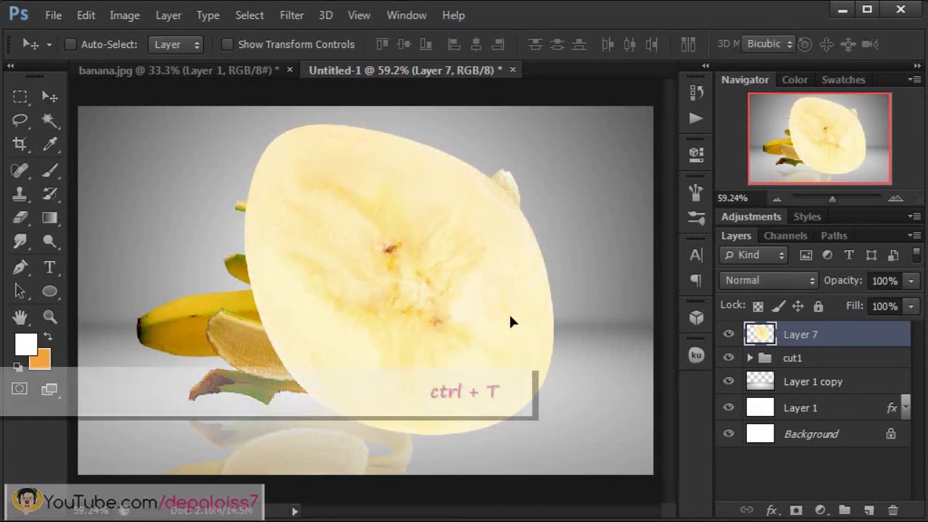
Scale the pasted cut face down to about 18.69% width and 19.38% height with Free Transform.
key("ctrl+t")
left_click_drag(554, 435, 365, 258)
left_click_drag(333, 233, 420, 329)
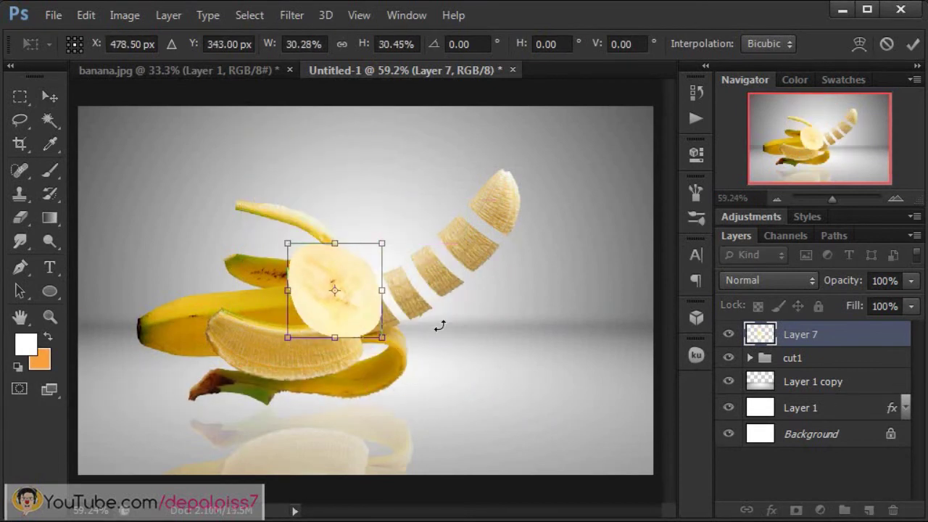
key("ctrl+plus")
key("ctrl+plus")
key("ctrl+plus")
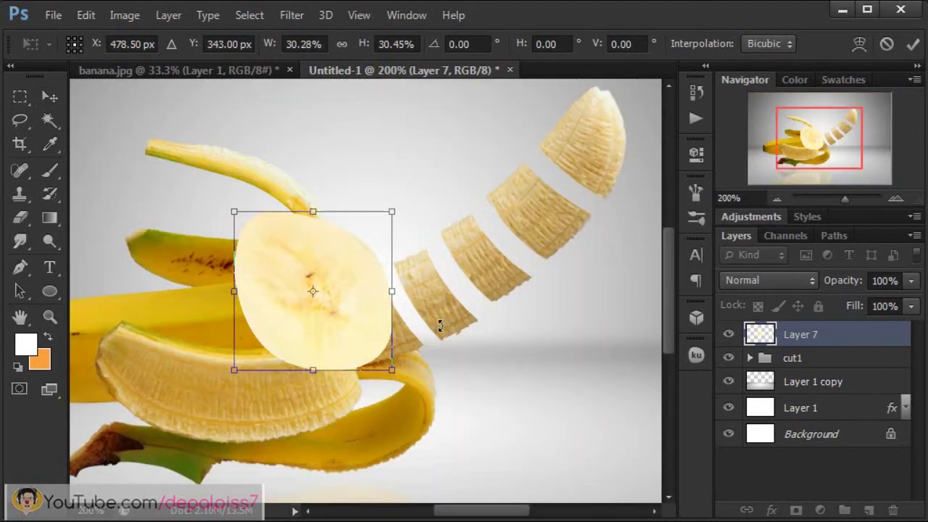
left_click_drag(819, 141, 810, 141)
left_click_drag(531, 458, 410, 348)
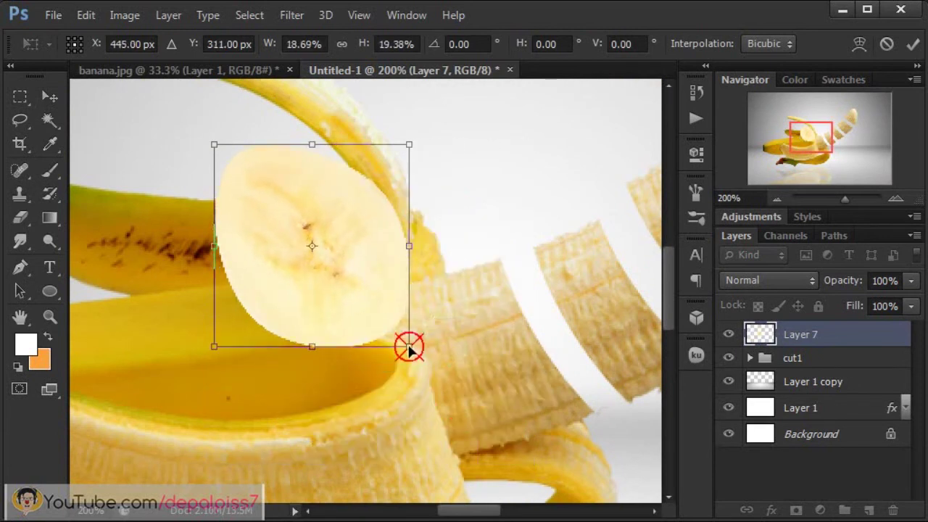
Position the cut face over the end of the lowest banana piece and narrow it to about 8.48% width and 18.69% height.
left_click_drag(377, 295, 535, 406)
left_click_drag(386, 455, 462, 398)
left_click_drag(574, 251, 538, 292)
left_click_drag(539, 400, 597, 441)
left_click_drag(461, 292, 450, 242)
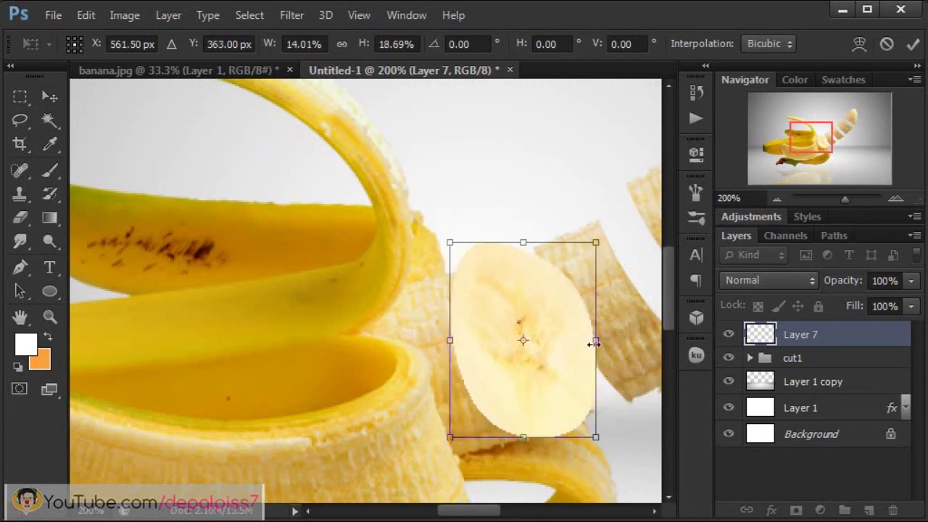
left_click_drag(593, 340, 537, 340)
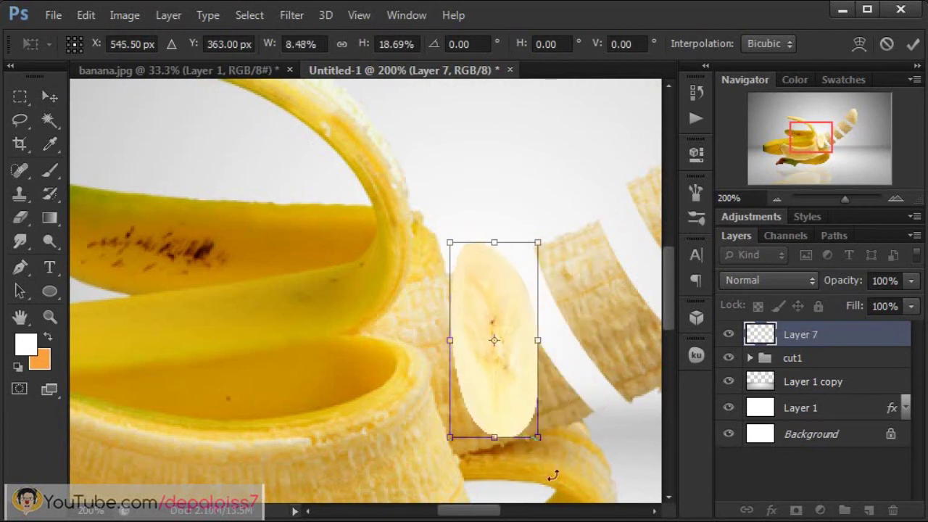
Rotate the cut face to about -21.04° along the slanted end of the lowest piece and narrow it to about 4.21% width.
left_click_drag(553, 475, 609, 431)
left_click_drag(518, 366, 547, 367)
left_click_drag(477, 366, 505, 344)
left_click_drag(580, 438, 577, 456)
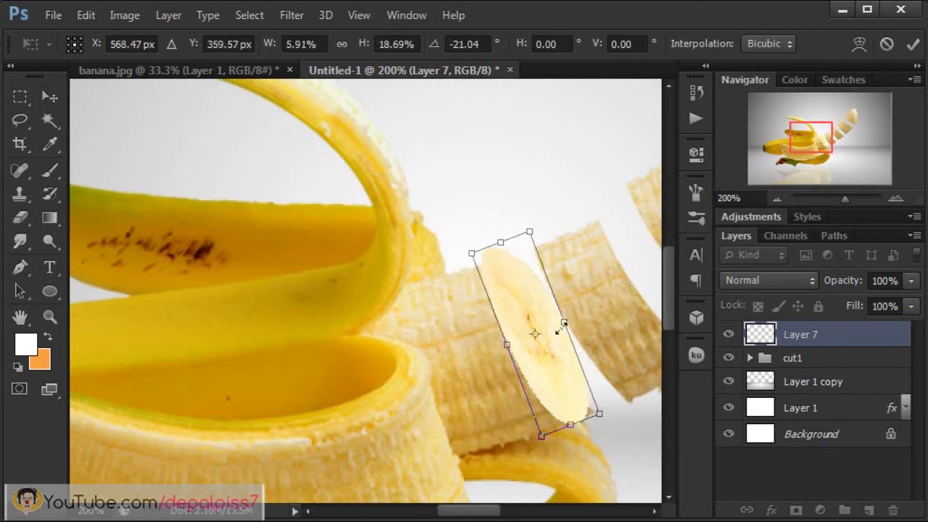
left_click_drag(563, 326, 551, 348)
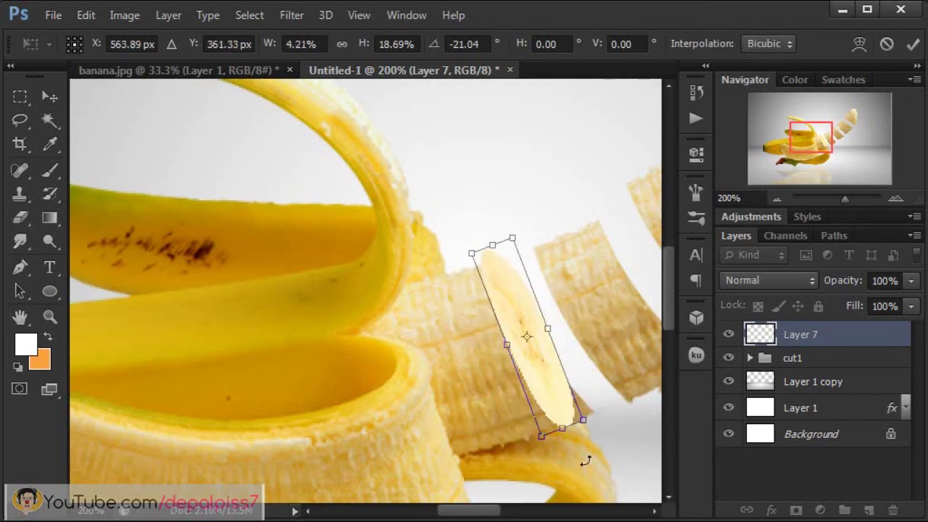
Fit the cut face to the lowest piece's edge at about 4.31% width, 17.53% height and -26.31° rotation, and apply the transform.
left_click_drag(587, 457, 580, 421)
left_click_drag(481, 253, 506, 234)
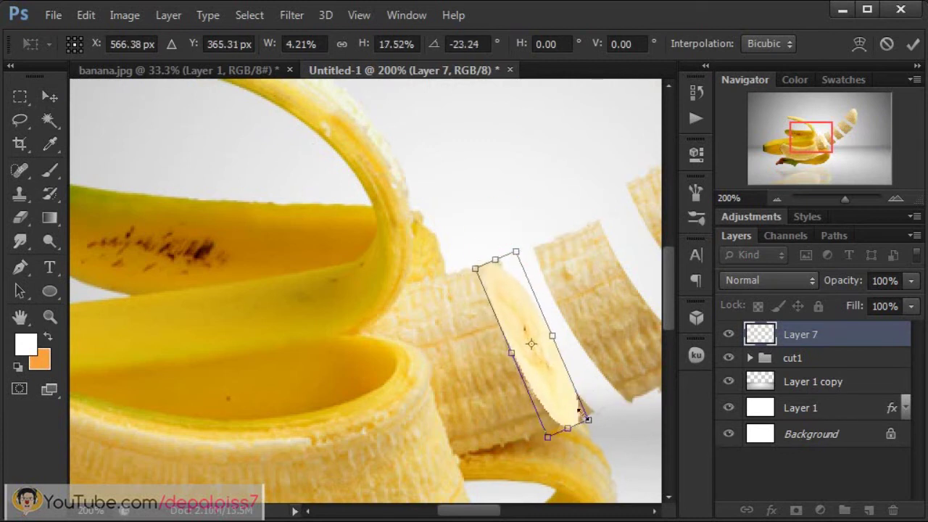
left_click_drag(559, 352, 558, 339)
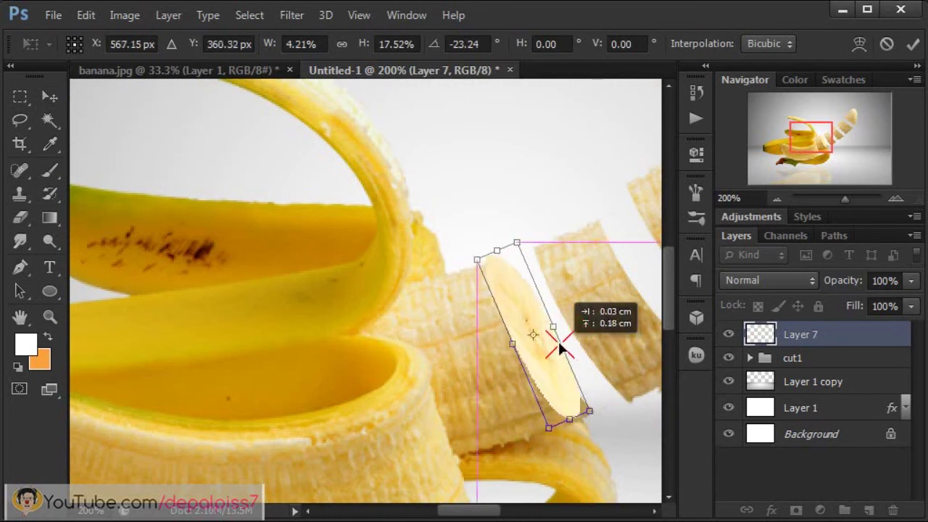
left_click_drag(612, 428, 591, 414)
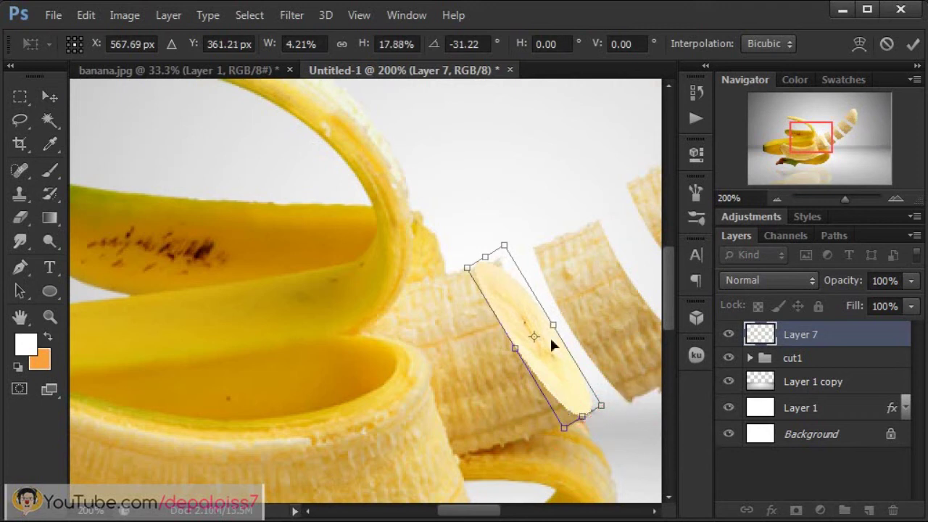
left_click_drag(554, 327, 560, 321)
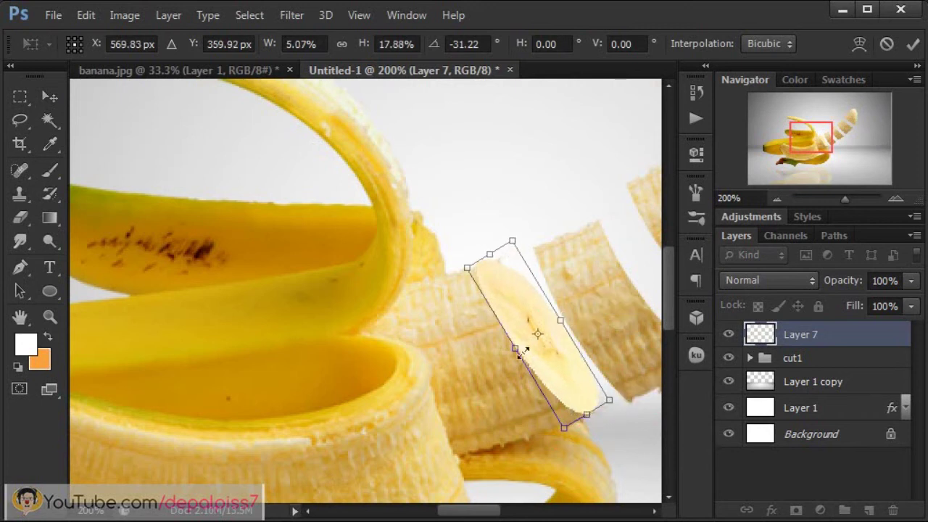
left_click_drag(516, 349, 523, 343)
left_click_drag(608, 441, 593, 450)
left_click_drag(505, 255, 505, 259)
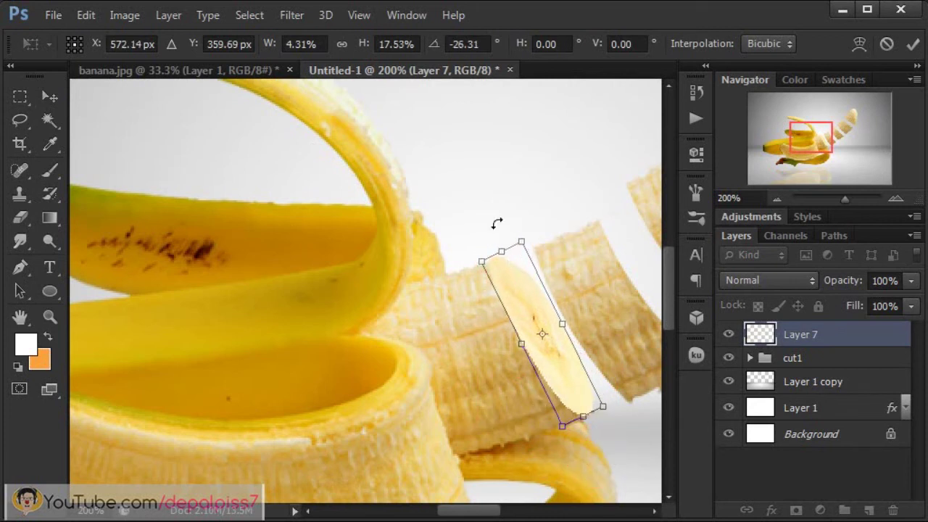
key("Return")
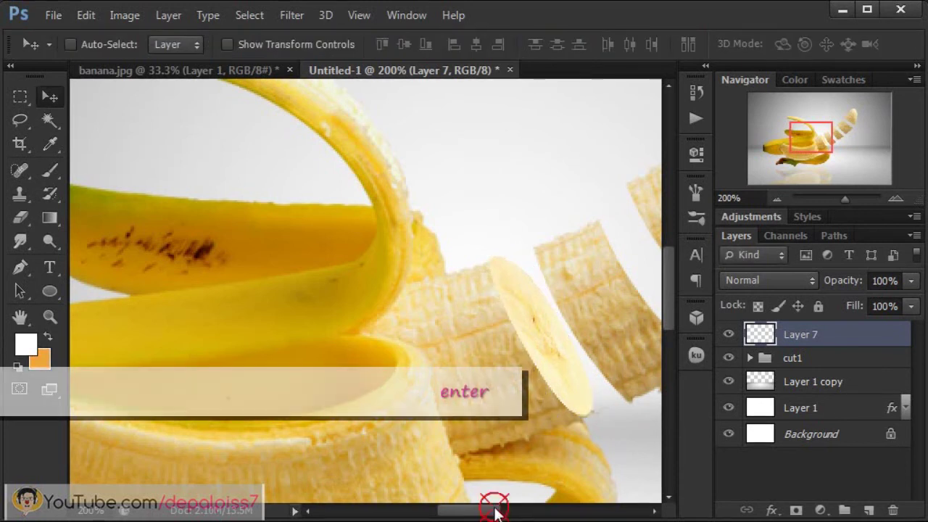
Duplicate the cut face layer and place the copy on the end of the second banana piece.
left_click_drag(495, 512, 511, 513)
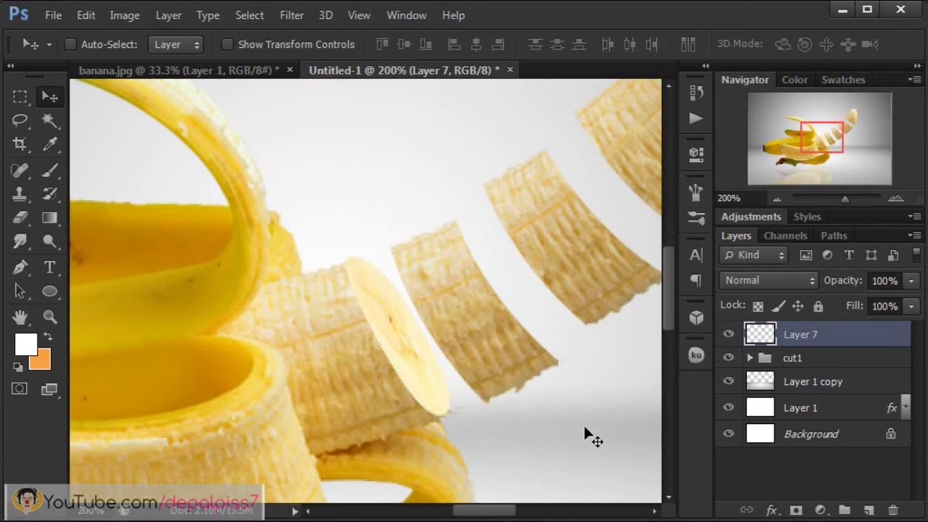
key("ctrl+j")
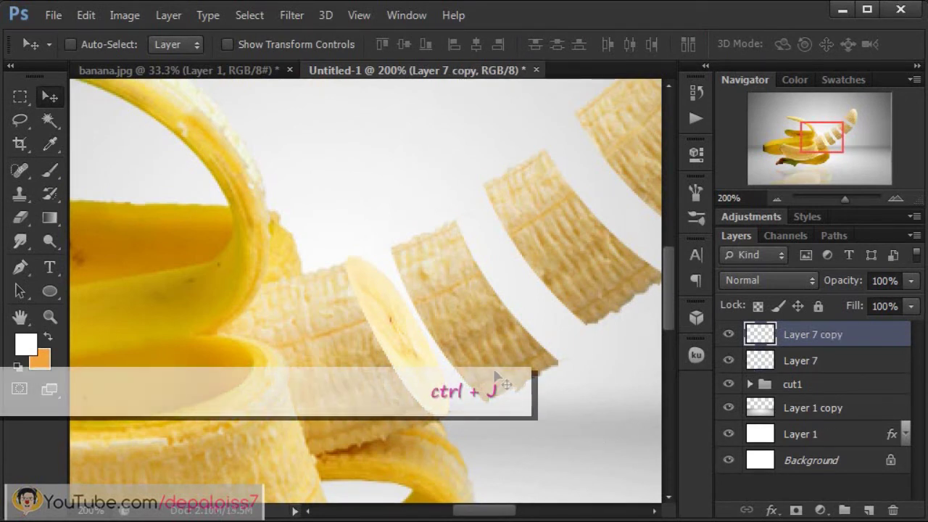
left_click_drag(418, 359, 516, 317)
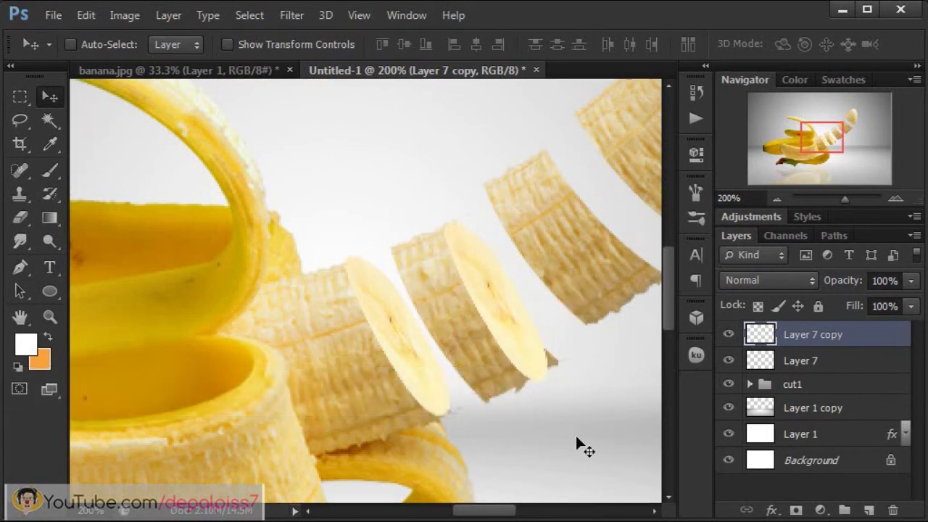
Transform the second piece's cut face to about 95.00% width, 94.70% height and -6.68° rotation to match the slice.
key("ctrl+t")
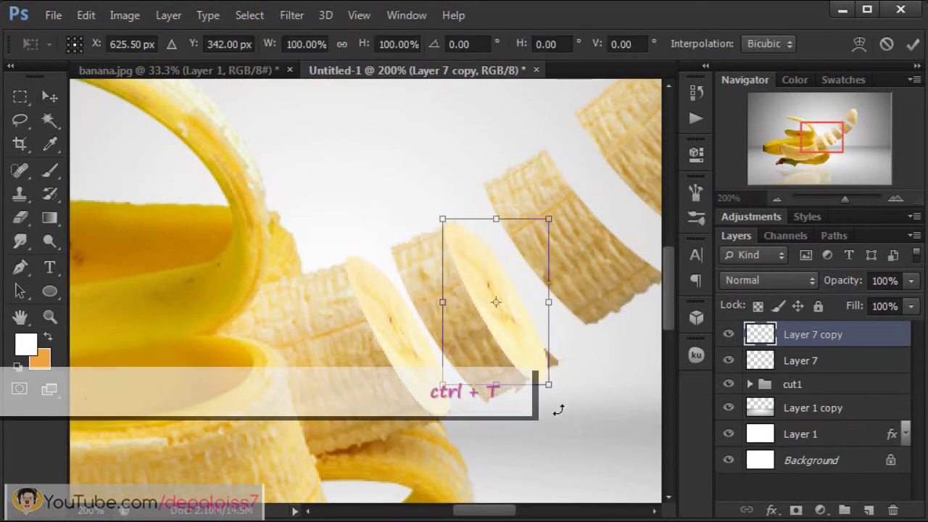
left_click_drag(559, 407, 586, 396)
left_click_drag(525, 321, 531, 307)
left_click_drag(606, 419, 598, 423)
left_click_drag(567, 369, 558, 360)
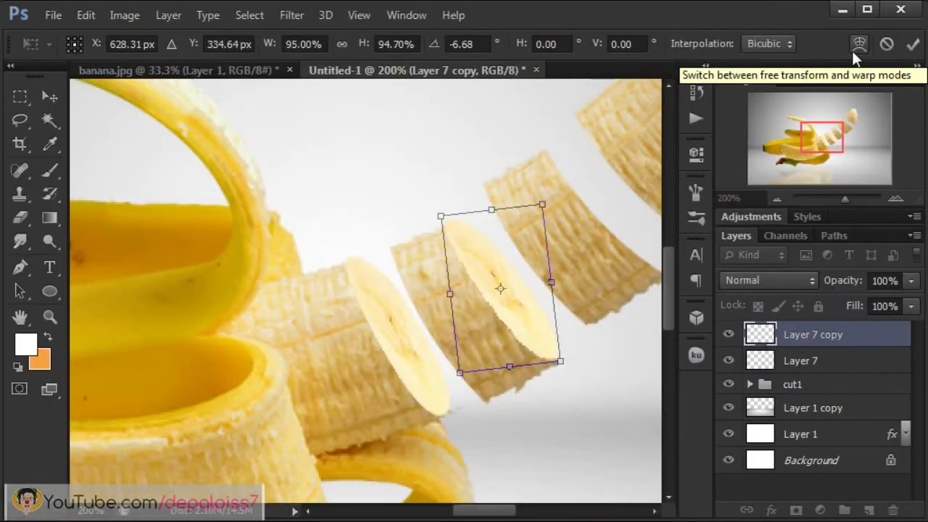
Warp the second piece's cut face with a Custom warp so it follows the curved slice edge, and apply it.
left_click(791, 87)
left_click_drag(551, 313, 545, 314)
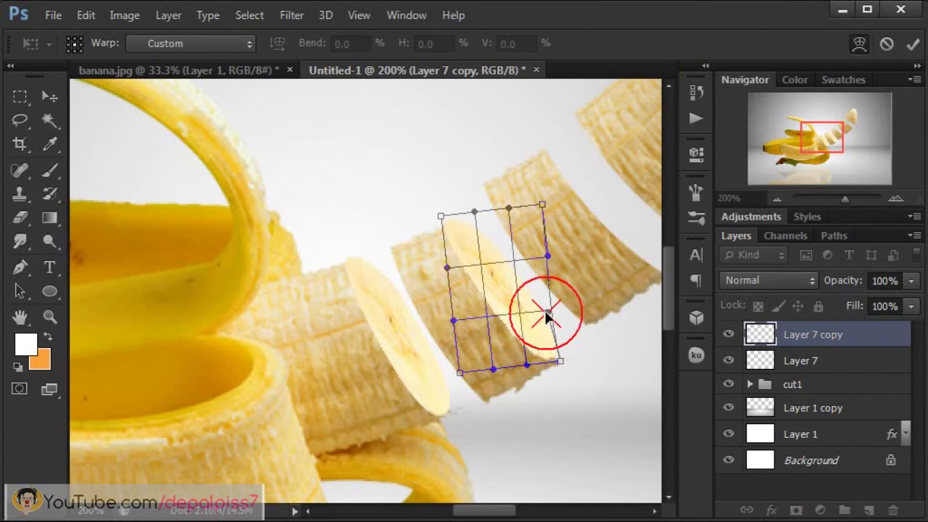
left_click_drag(543, 250, 531, 255)
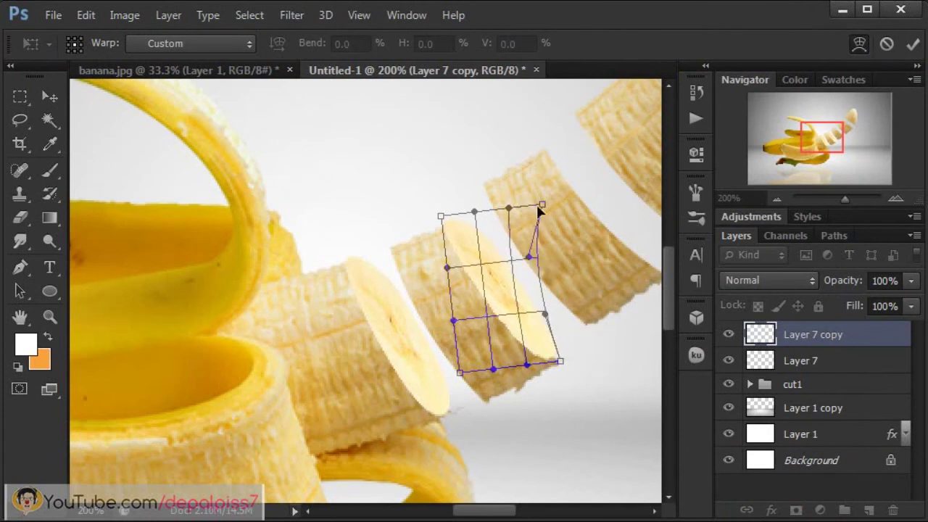
left_click_drag(541, 203, 510, 213)
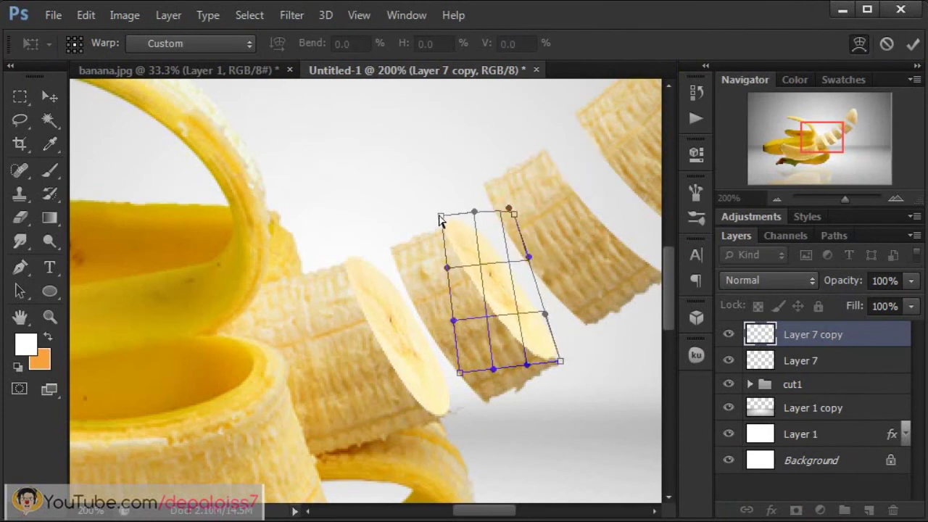
left_click_drag(440, 220, 445, 224)
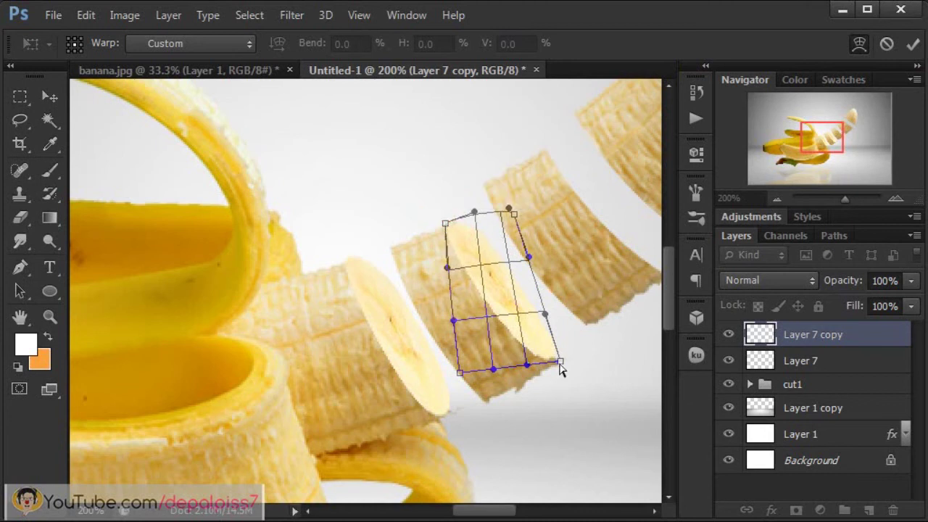
left_click_drag(562, 366, 566, 367)
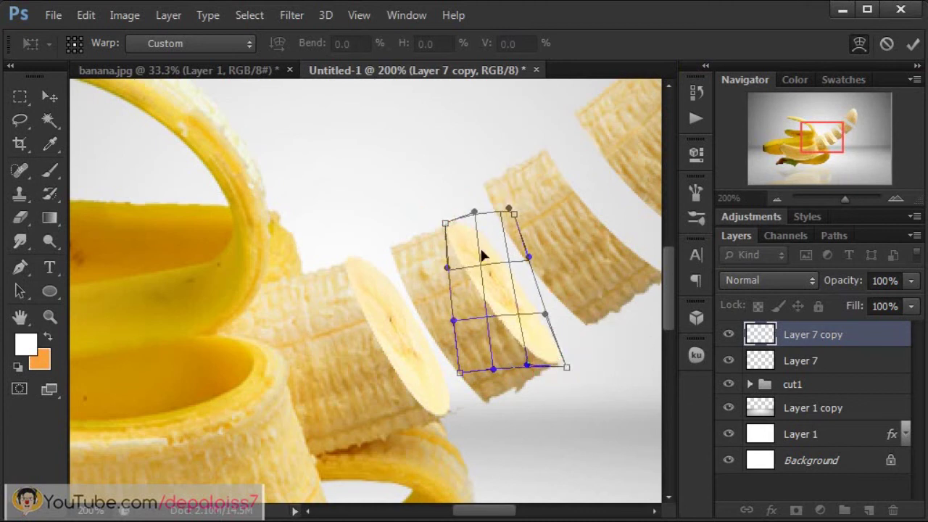
key("Return")
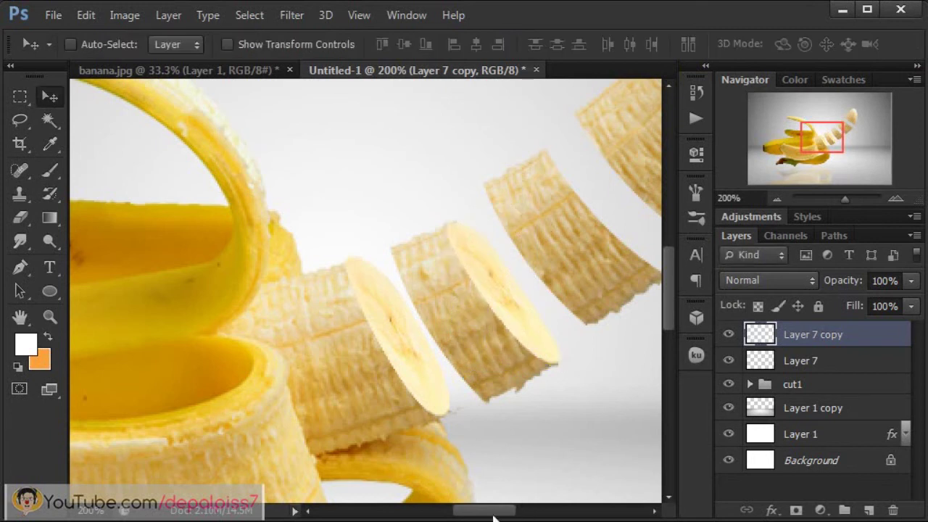
Duplicate the second piece's cut face layer and place the copy on the end of the third banana piece.
left_click_drag(493, 513, 515, 514)
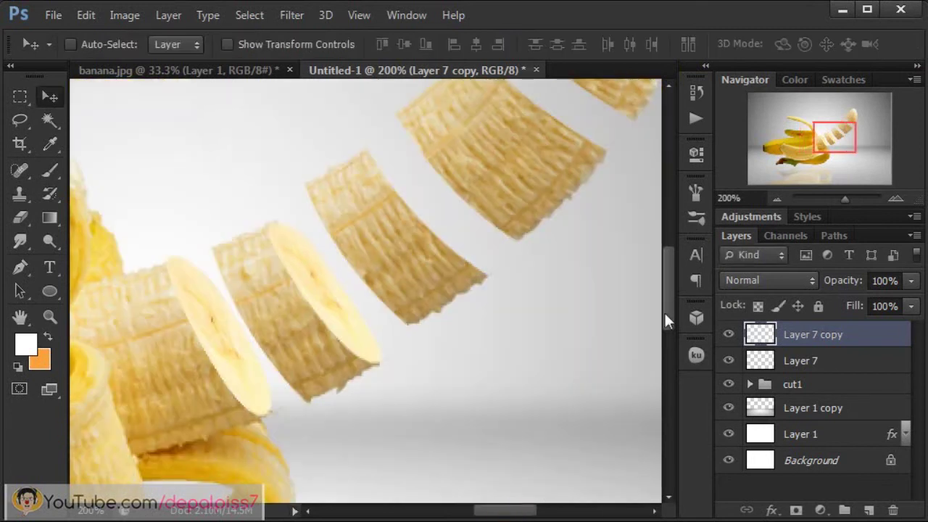
left_click_drag(665, 312, 664, 296)
key("ctrl+j")
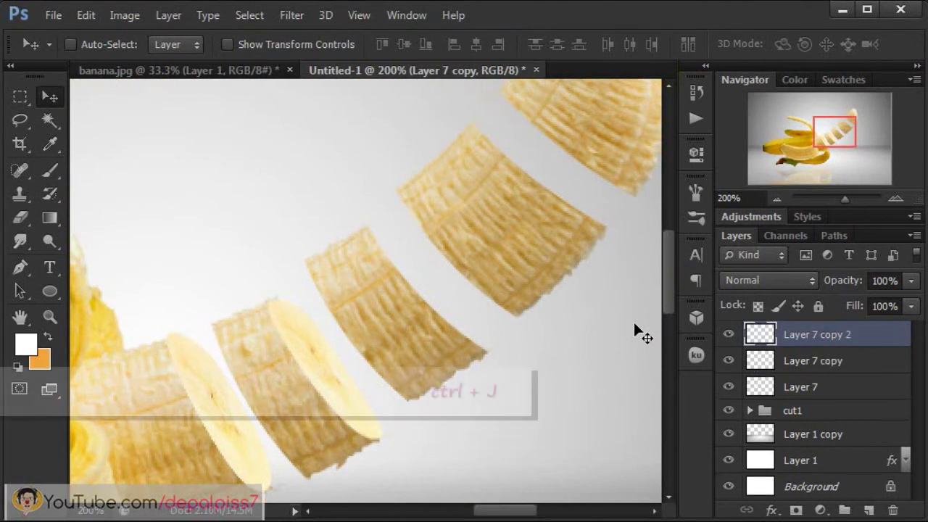
left_click_drag(464, 334, 440, 322)
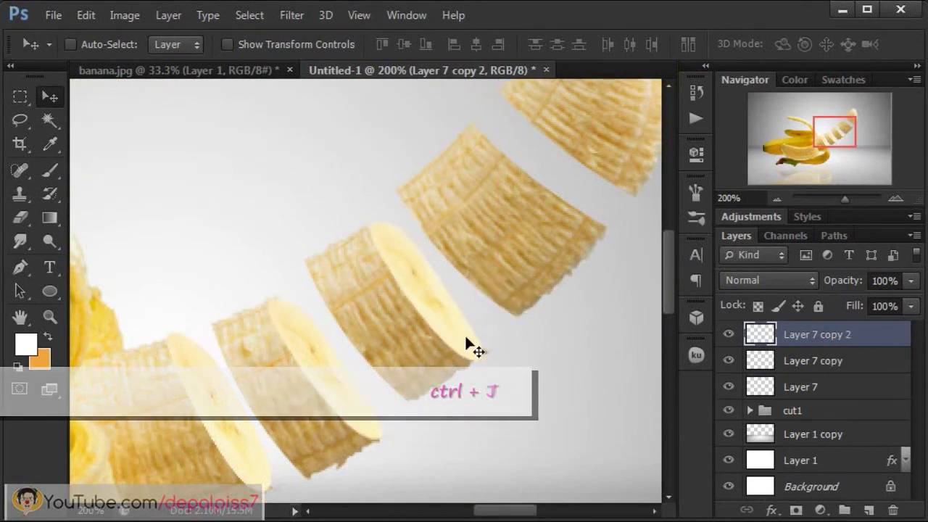
Transform the third piece's cut face to about 94.82% width, 102.83% height and -5.56° rotation to fit the slice.
key("ctrl+t")
left_click_drag(483, 377, 488, 350)
mouse_move(362, 224)
left_mouse_down()
mouse_move(358, 212)
mouse_move(361, 230)
left_mouse_up()
left_click_drag(375, 356, 387, 347)
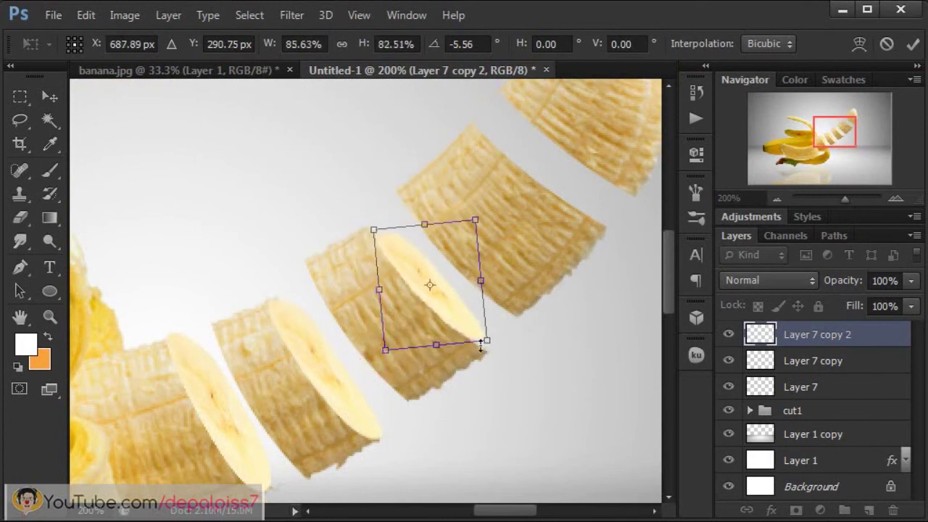
left_click_drag(488, 337, 498, 354)
left_click_drag(488, 217, 462, 238)
left_click_drag(374, 247, 361, 216)
left_click_drag(473, 355, 496, 359)
left_click_drag(482, 209, 476, 219)
left_click_drag(361, 230, 358, 218)
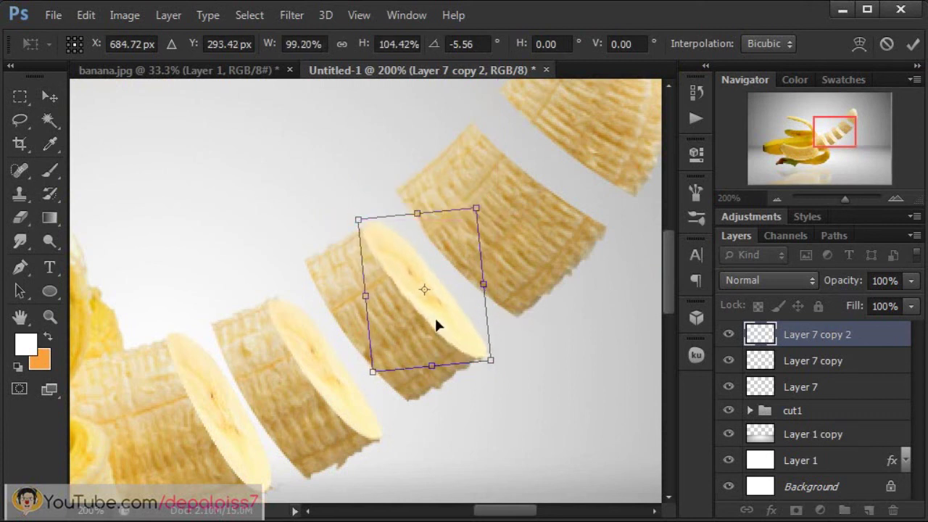
left_click_drag(492, 363, 485, 357)
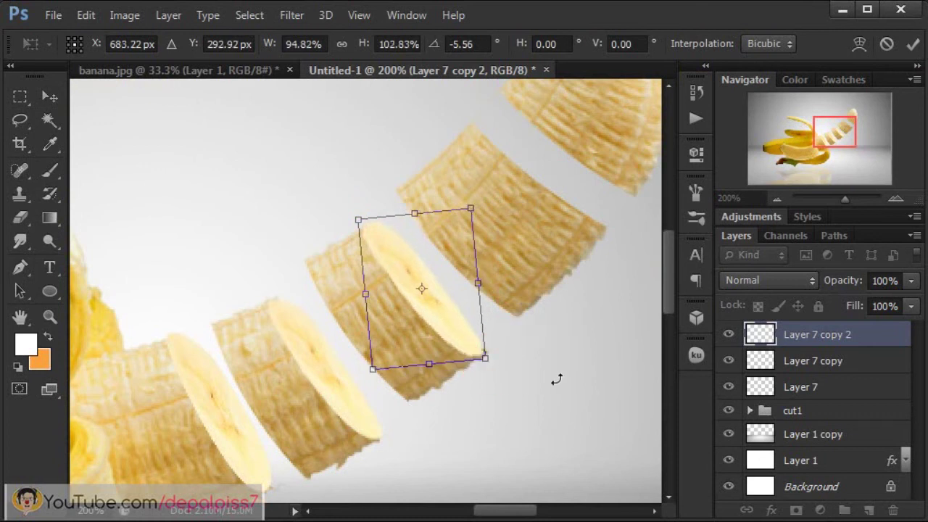
key("Return")
Nudge the third piece's cut face slightly down and across so it lines up with the slice edge.
key("Down")
key("Down")
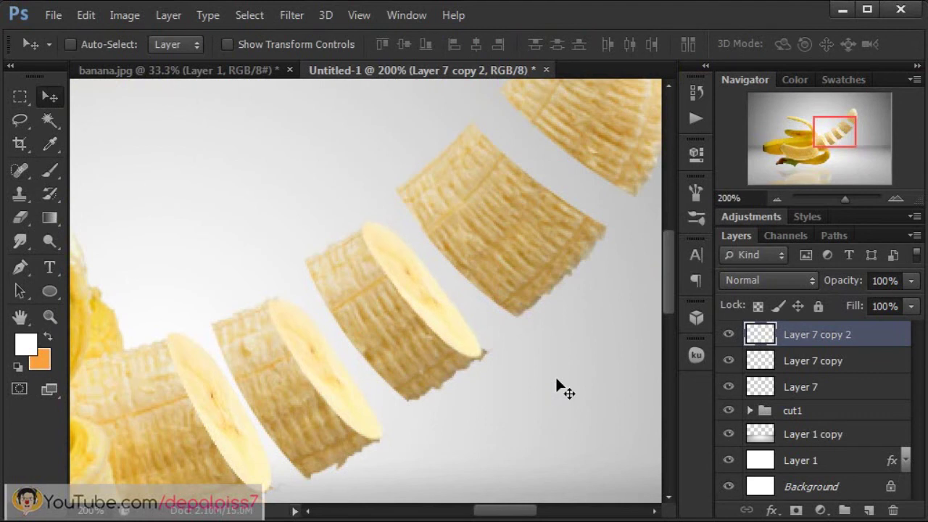
key("Right")
key("Right")
key("Up")
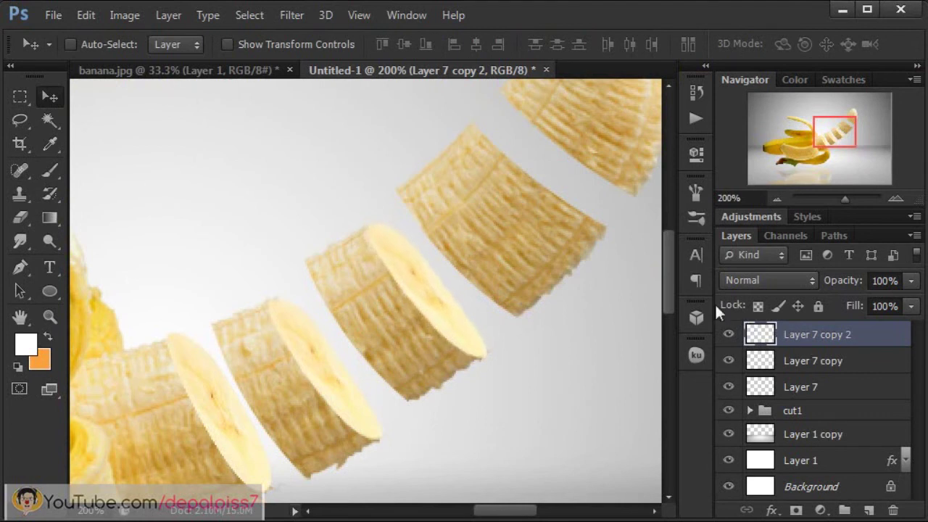
Duplicate the third piece's cut face layer and place the copy on the end of the fourth banana piece.
left_click_drag(668, 295, 638, 252)
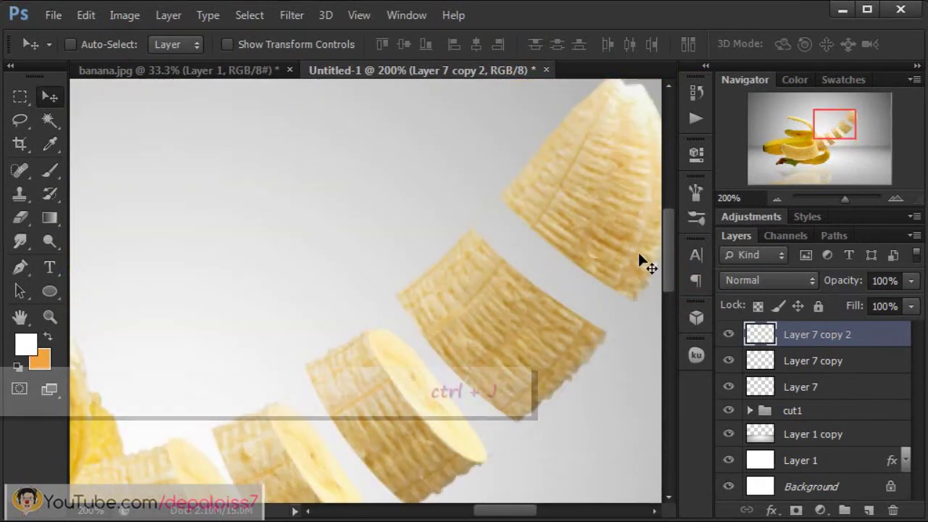
key("ctrl+j")
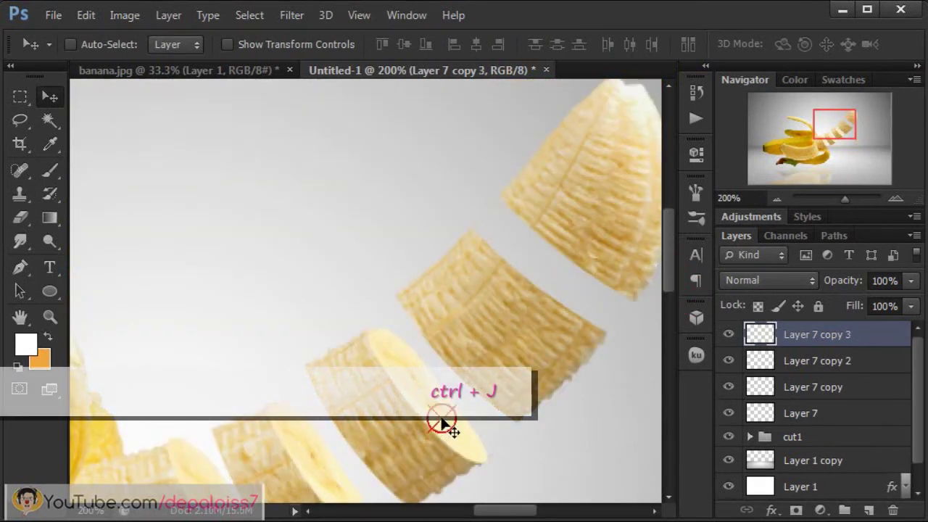
left_click_drag(439, 428, 539, 319)
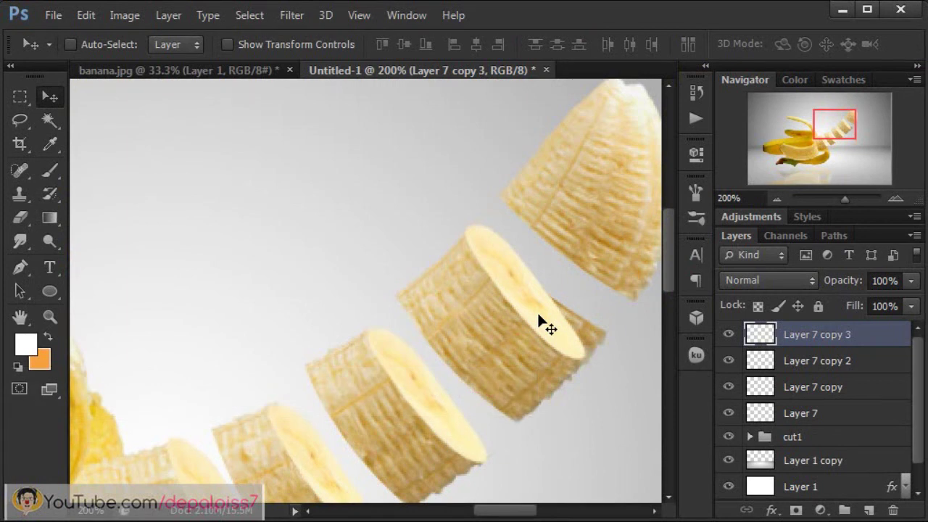
Transform the fourth piece's cut face to about -12.89° rotation, 97.11% width and 96.74% height, aligned with the slice.
key("ctrl+t")
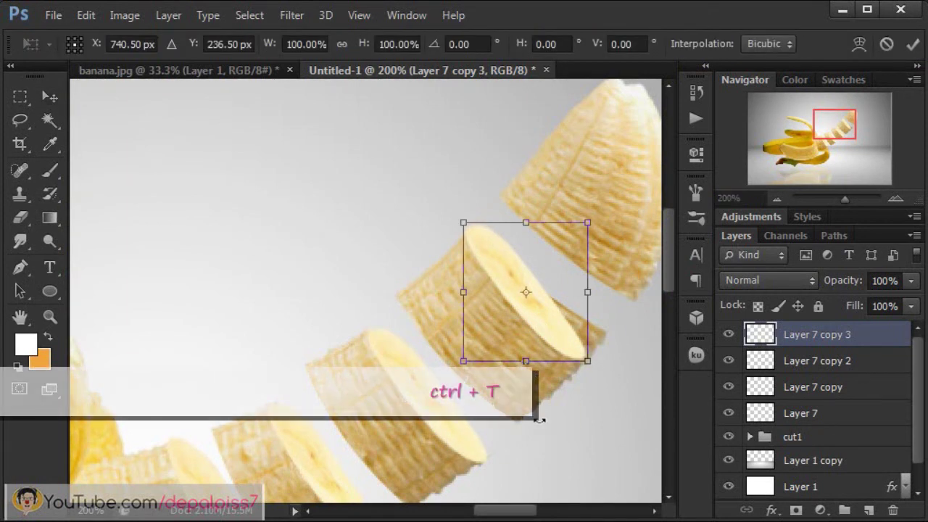
left_click_drag(538, 419, 584, 417)
left_click_drag(530, 303, 547, 299)
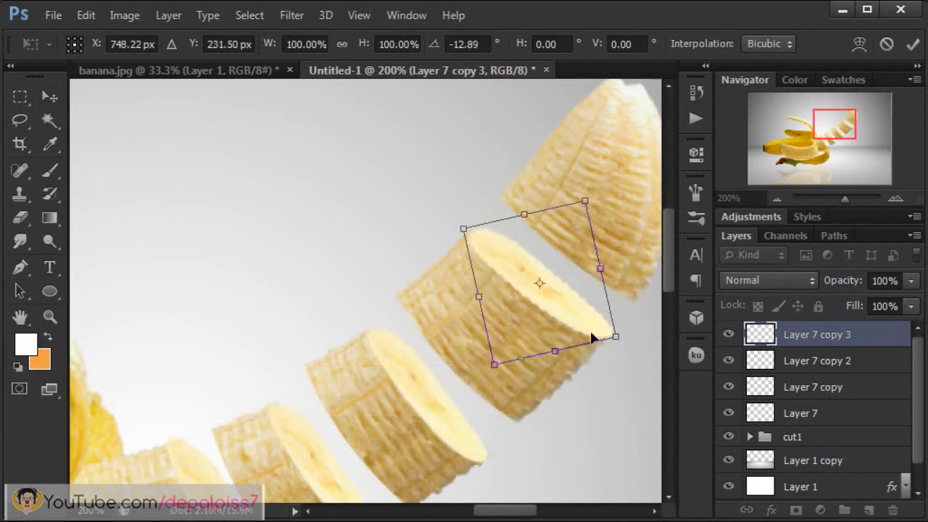
left_click_drag(616, 336, 611, 332)
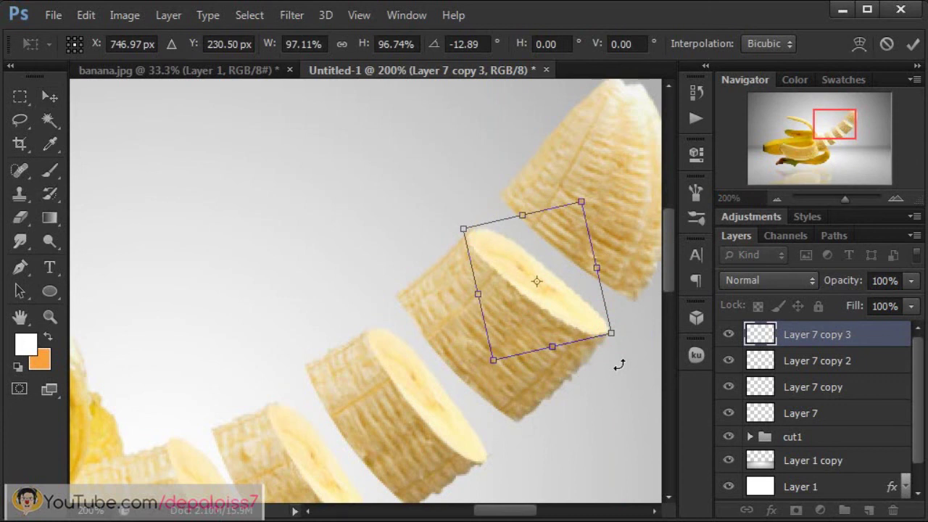
key("Return")
Rescale the fourth piece's cut face to about 97.53% width and 96.72% height so it meets the slice edges.
key("ctrl+t")
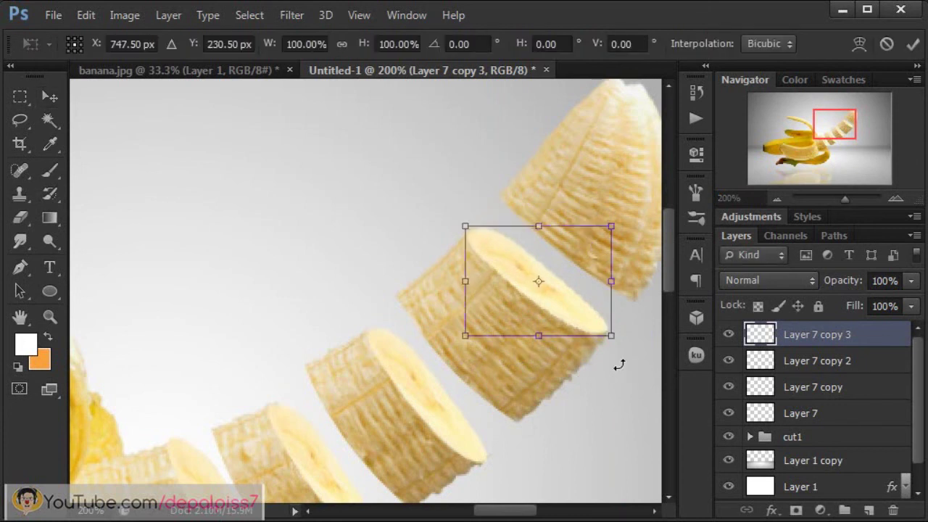
left_click_drag(611, 226, 605, 242)
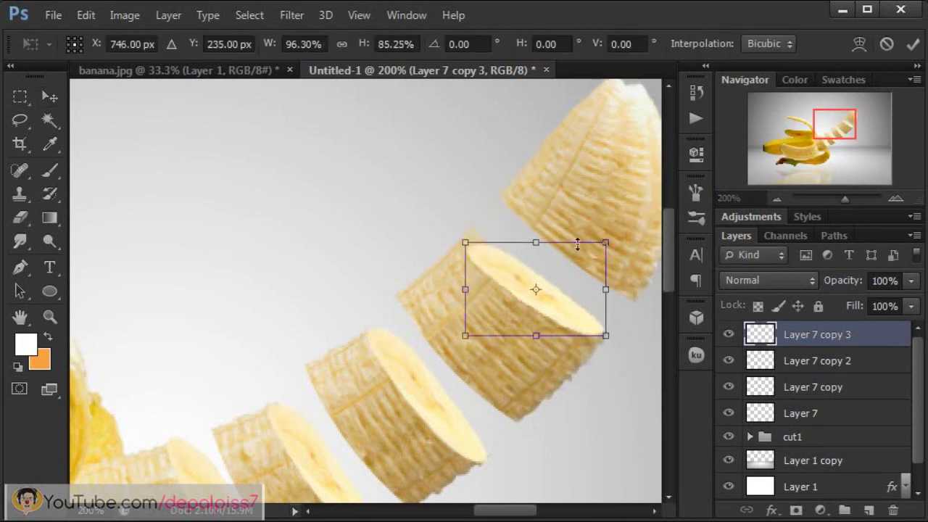
left_click_drag(466, 243, 463, 230)
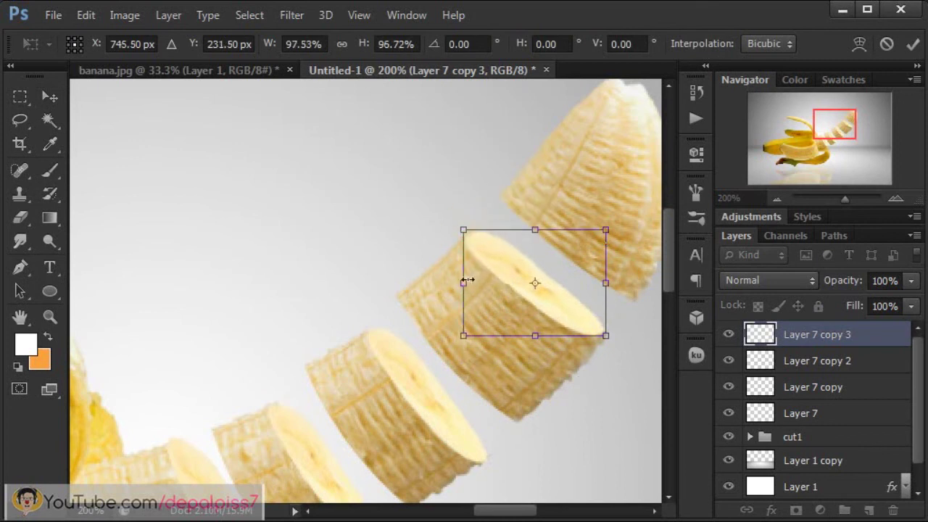
left_click_drag(465, 280, 463, 278)
Warp the fourth piece's cut face with a Custom warp so it follows the curved slice edge, and apply it.
left_click(860, 44)
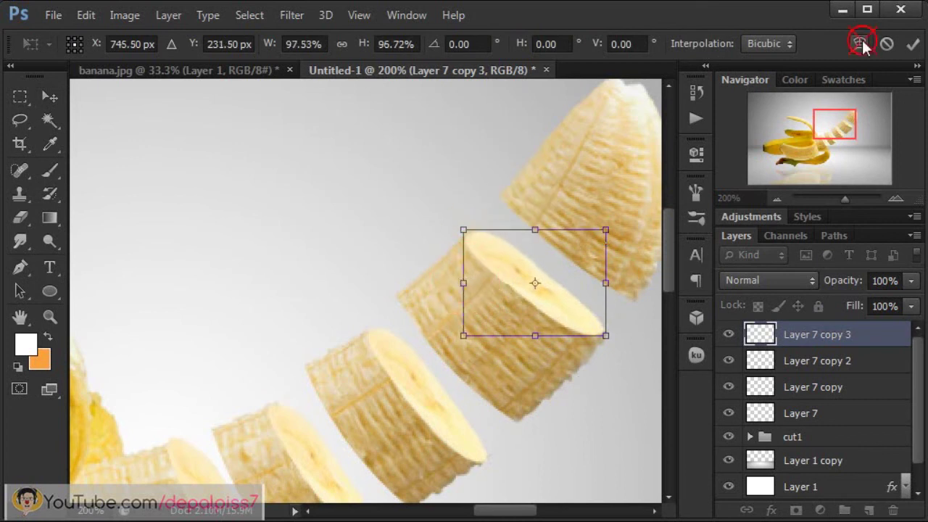
left_click_drag(464, 230, 463, 224)
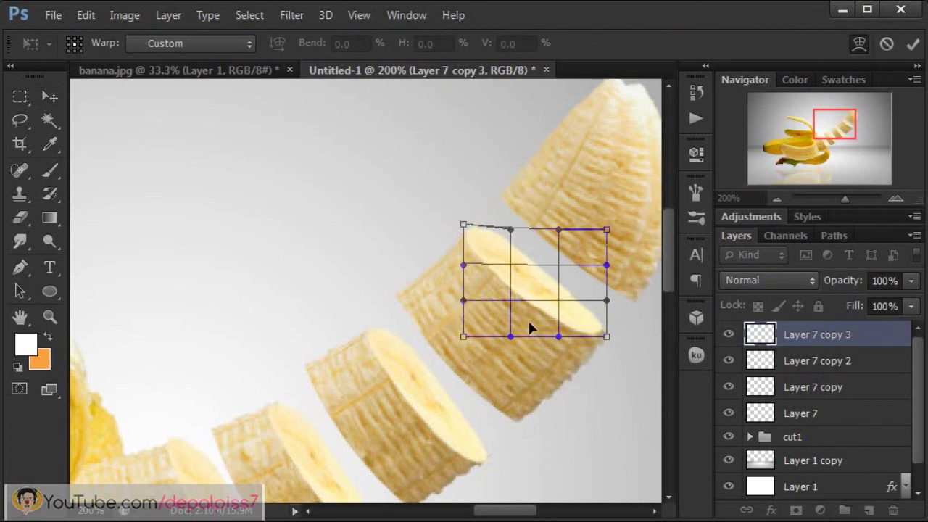
left_click_drag(562, 267, 559, 276)
left_click_drag(604, 339, 613, 350)
left_click_drag(606, 230, 597, 250)
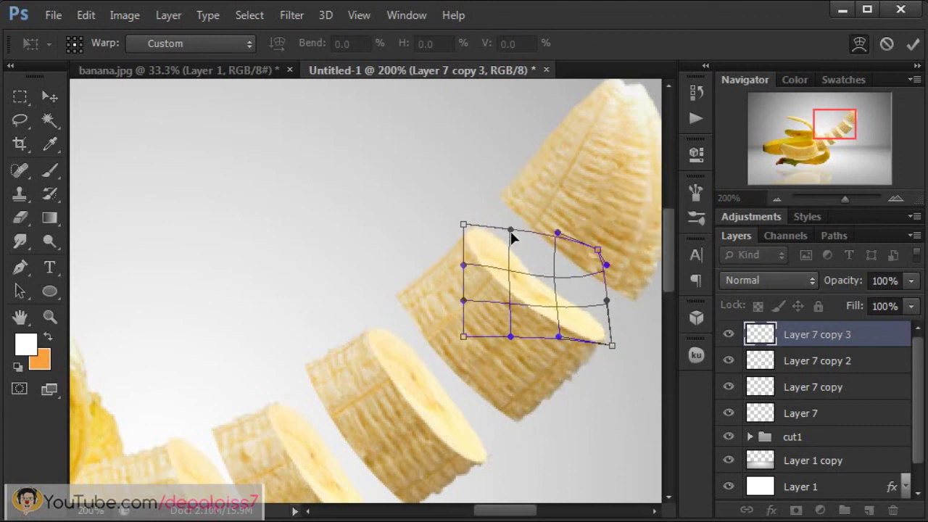
left_click_drag(511, 231, 508, 240)
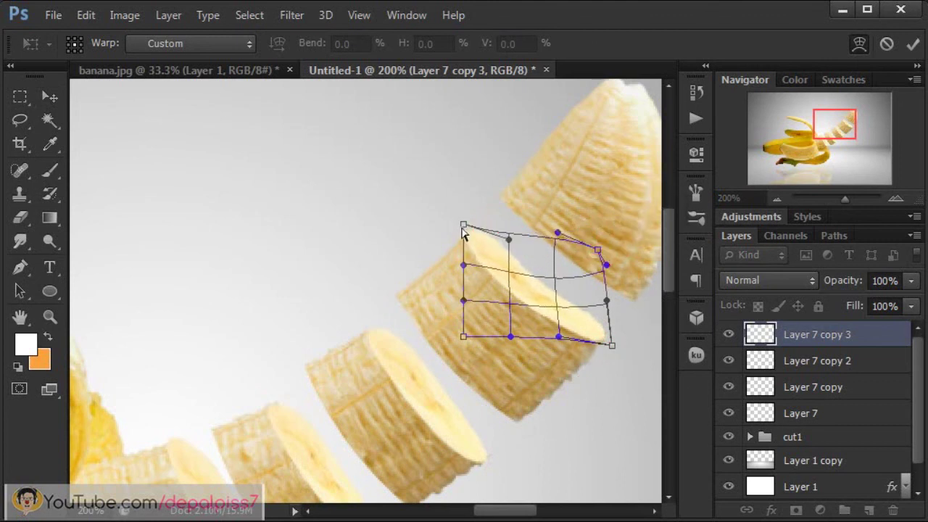
key("Return")
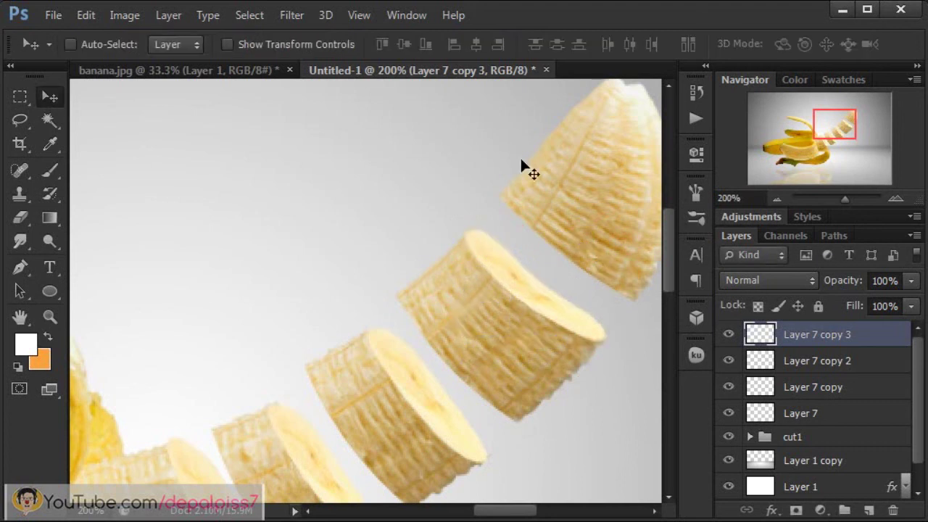
Group the four cut face layers, Layer 7 through Layer 7 copy 3, and name the group cut2.
left_click(355, 16)
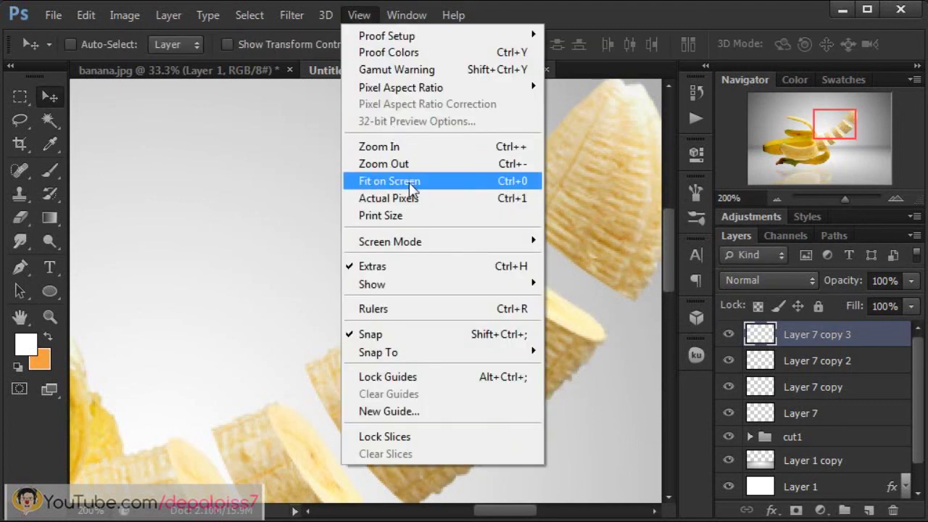
left_click(409, 182)
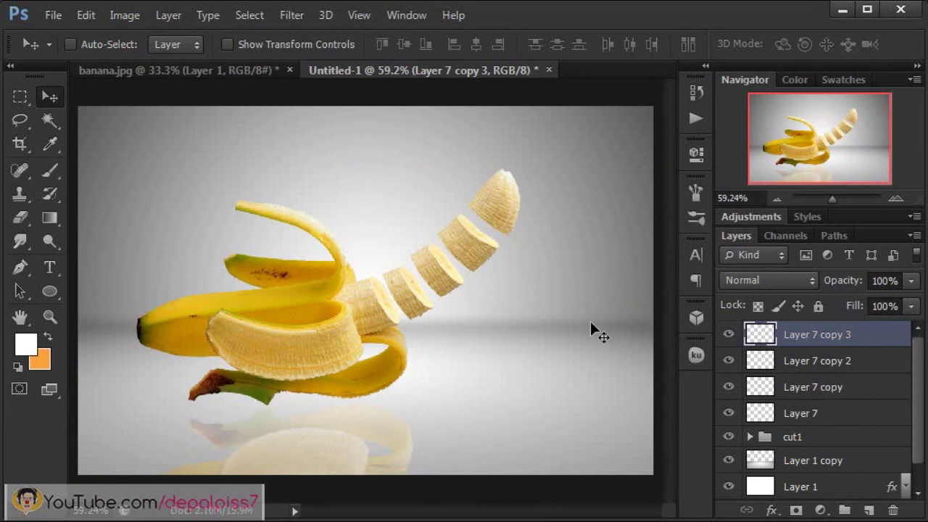
left_click(880, 360, "ctrl")
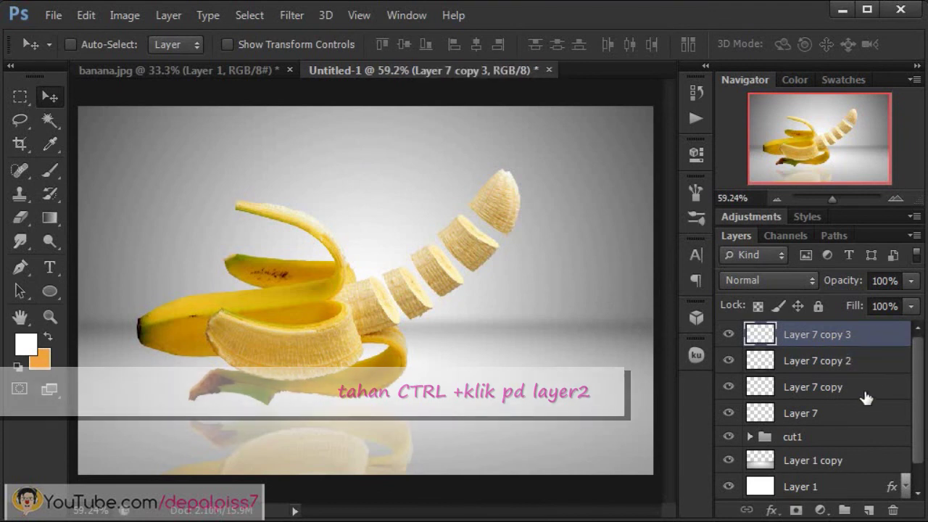
left_click(867, 387, "ctrl")
left_click(838, 412, "ctrl")
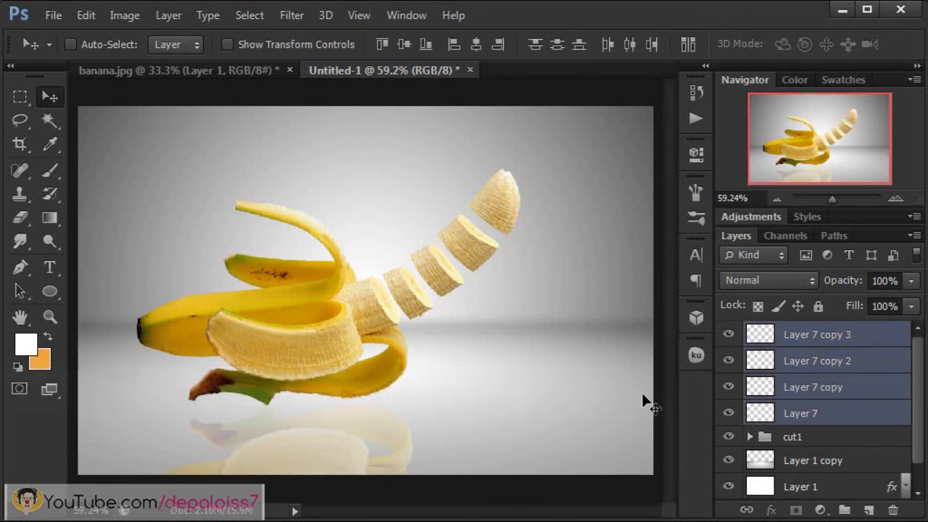
key("ctrl+g")
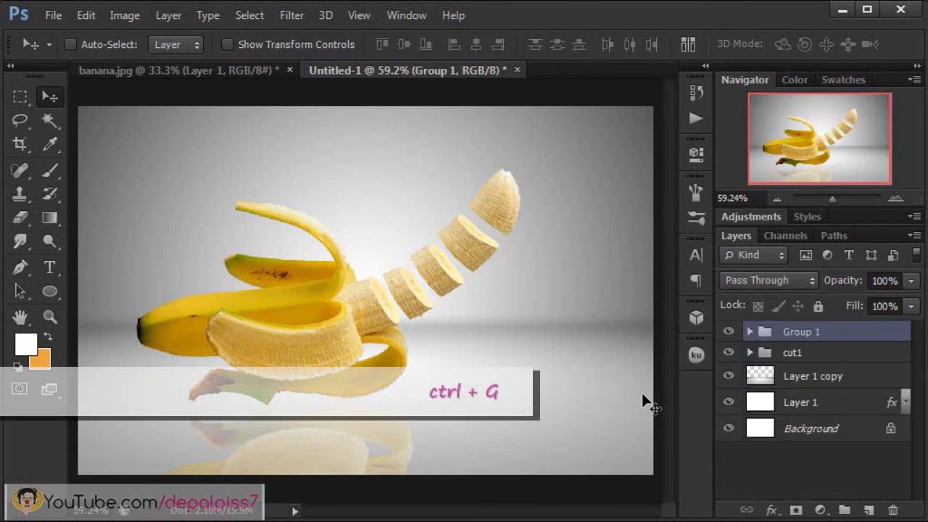
left_click(812, 332)
double_click(812, 331)
type("cut2")
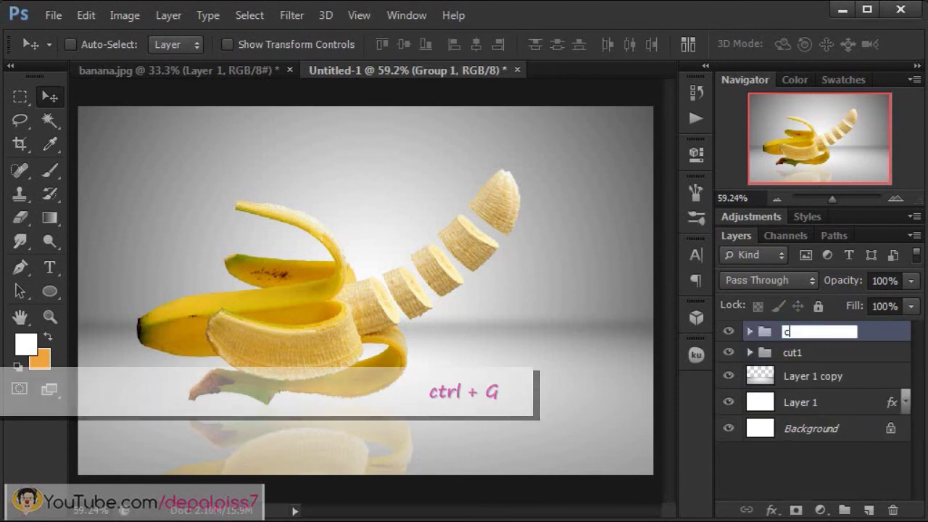
left_click(887, 338)
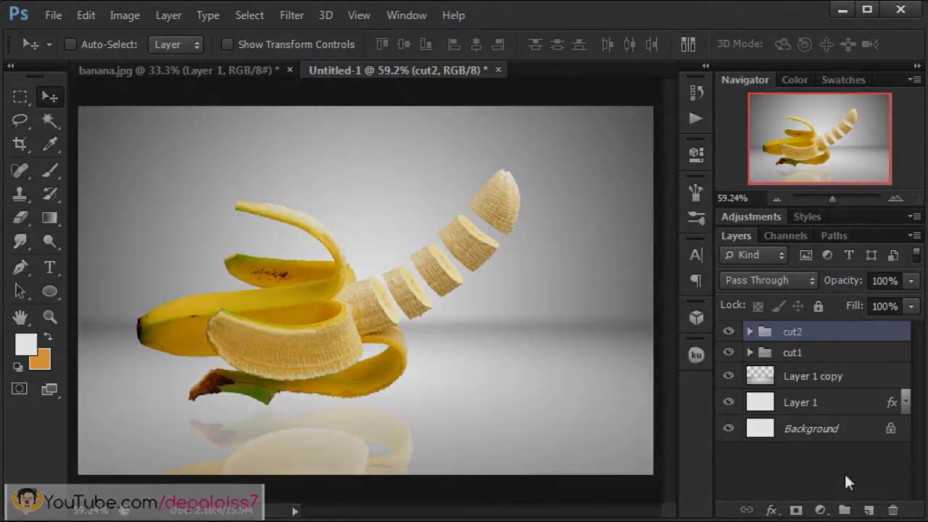
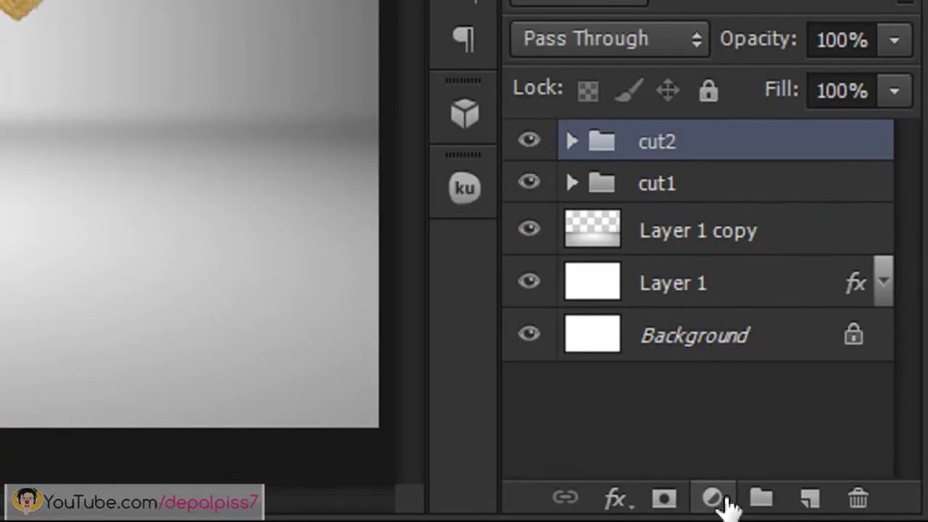
Add a Black & White adjustment layer with the Default preset above the cut2 group.
left_click(724, 500)
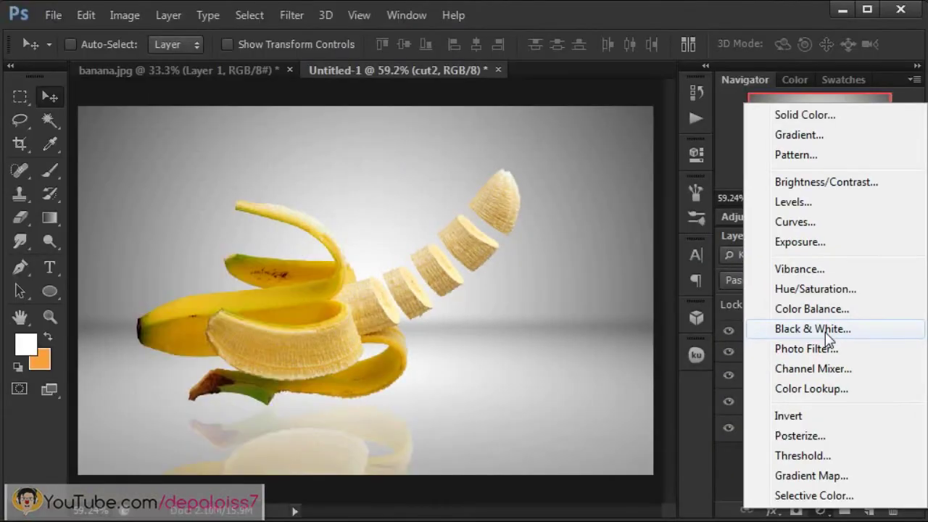
left_click(827, 332)
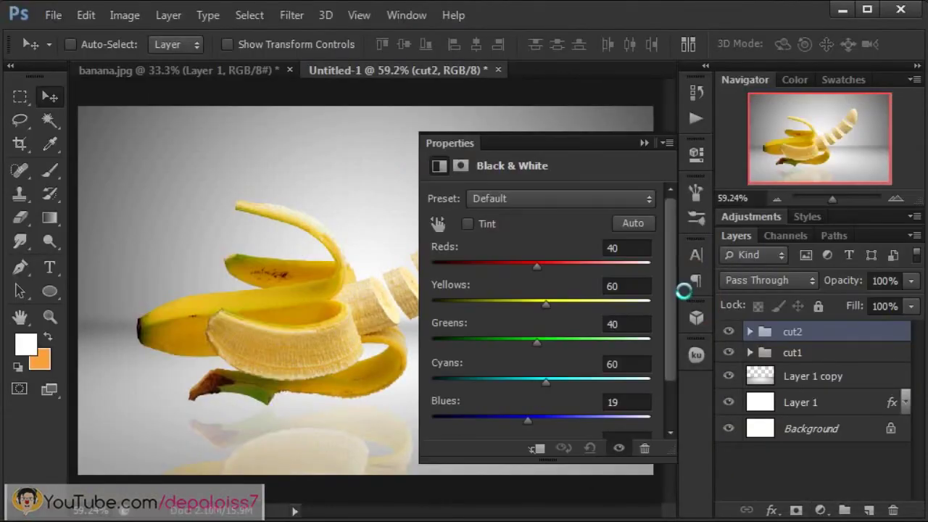
left_click(645, 144)
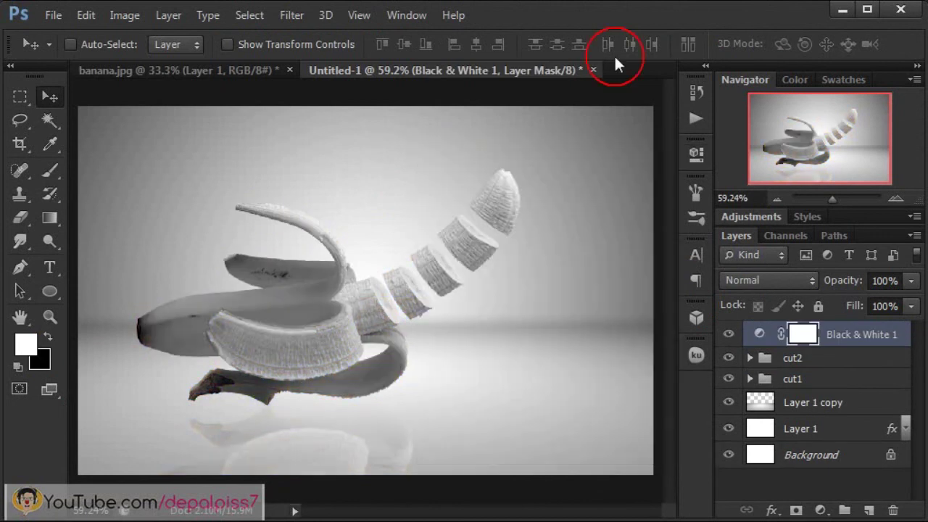
Set the Black & White adjustment layer's blend mode to Multiply and its opacity to 60%.
left_click(755, 282)
left_click(739, 9)
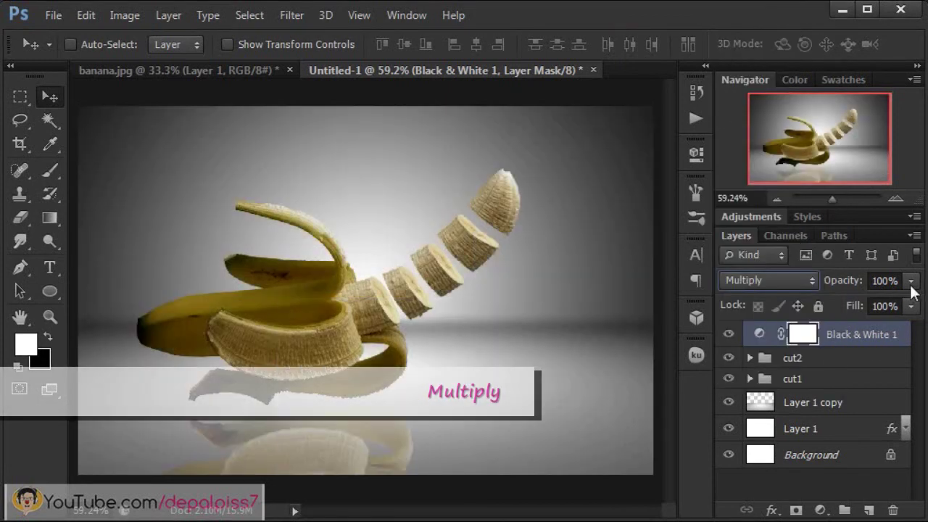
left_click(911, 288)
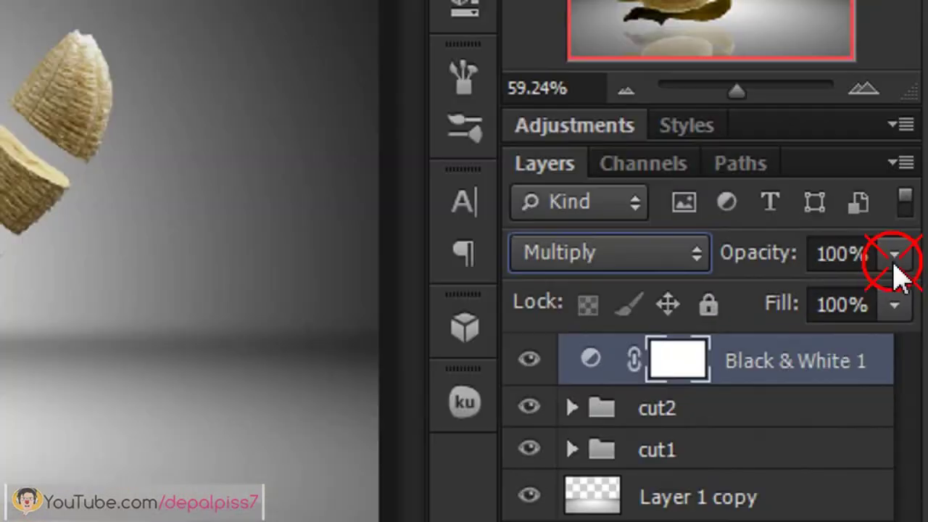
left_click_drag(897, 277, 812, 297)
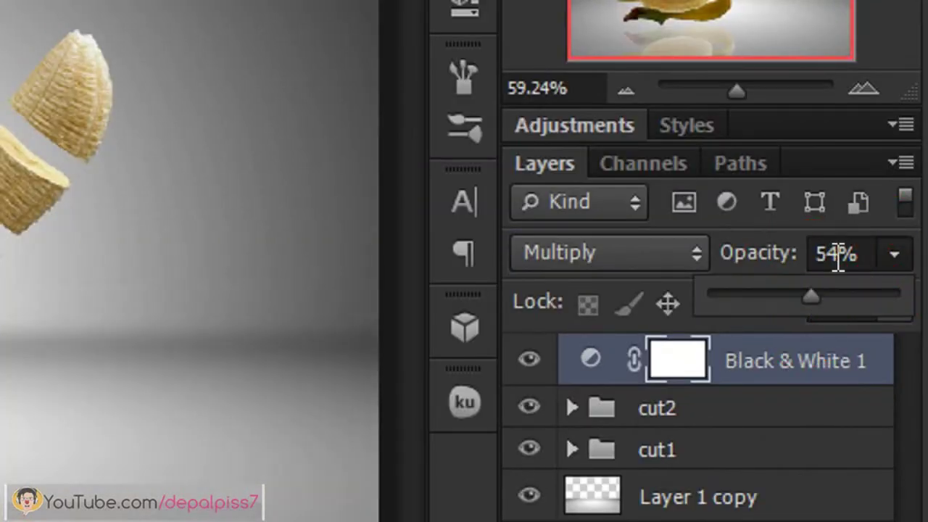
left_click(837, 255)
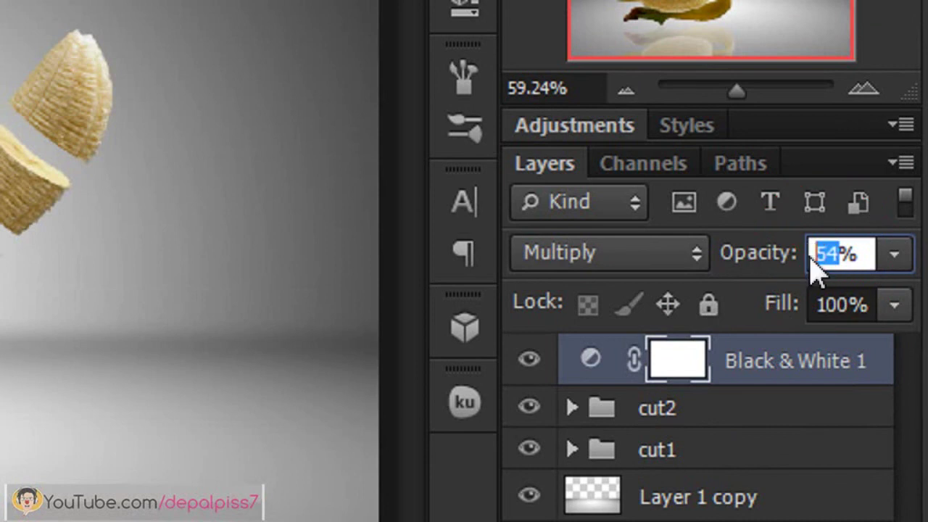
type("60")
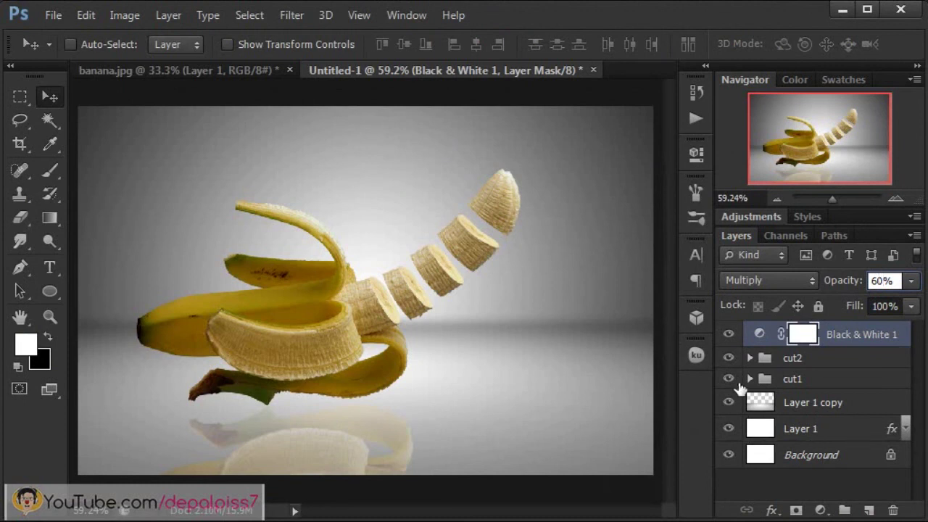
Add a Levels adjustment layer above the cut2 group and clip it to that group.
left_click(843, 365)
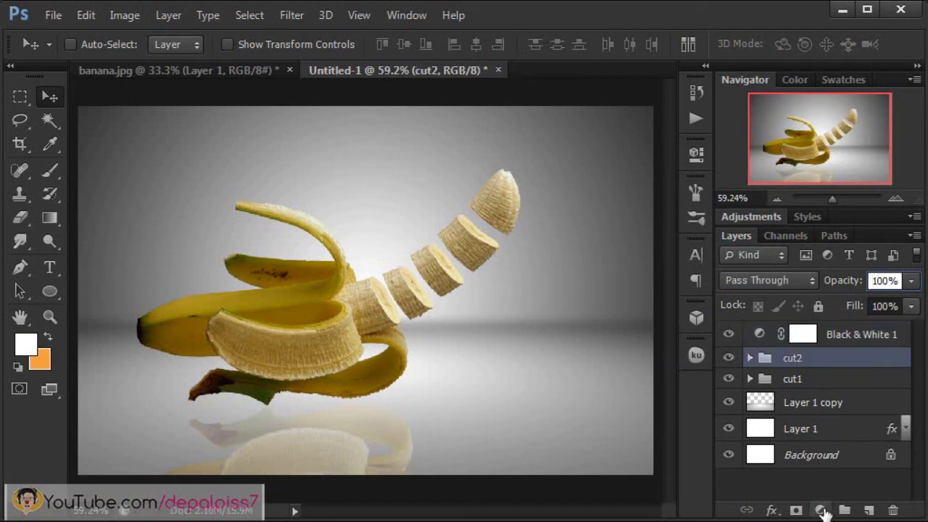
left_click(822, 510)
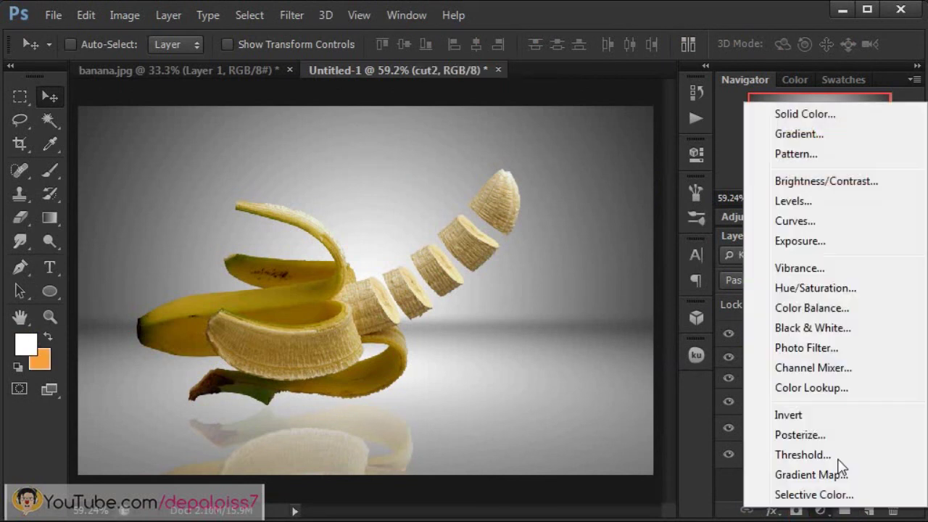
left_click(816, 208)
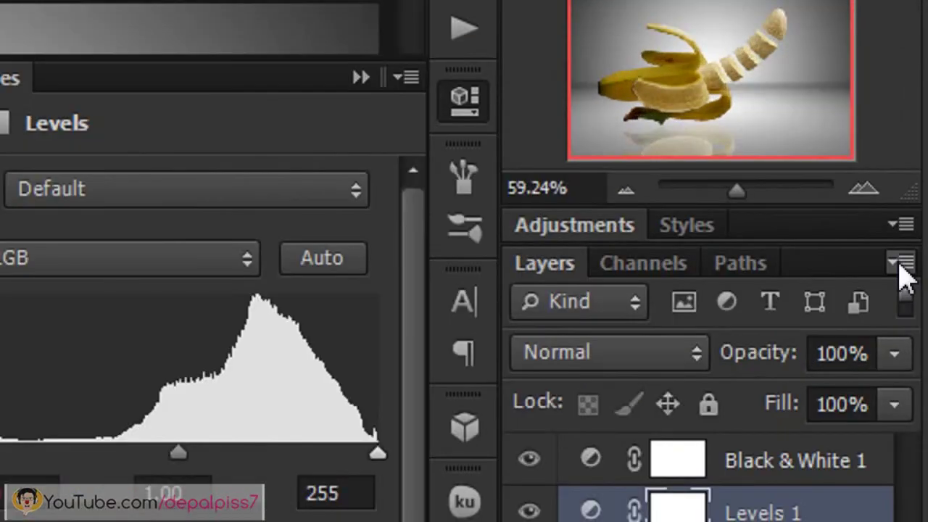
left_click(903, 266)
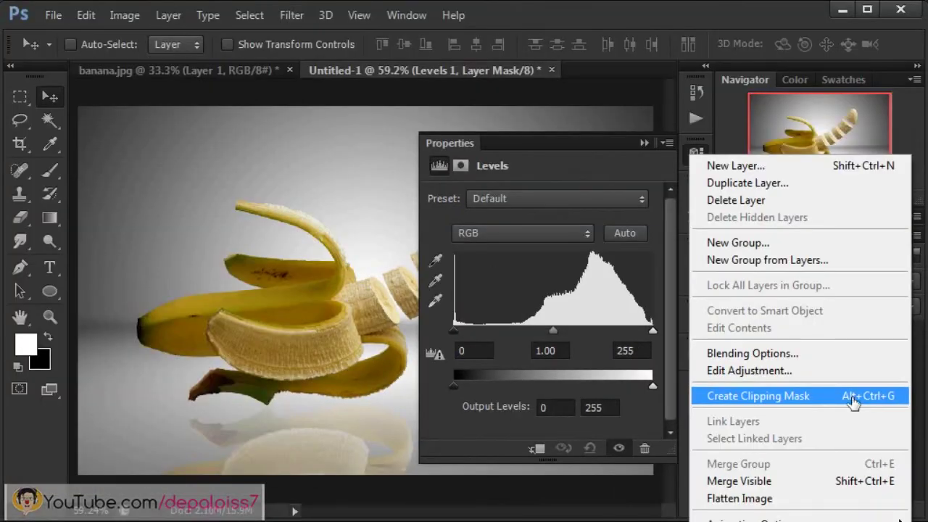
left_click(784, 377)
Darken the cut faces by setting the Levels shadow input to 67, and fit the whole image on screen.
left_click_drag(833, 200, 844, 200)
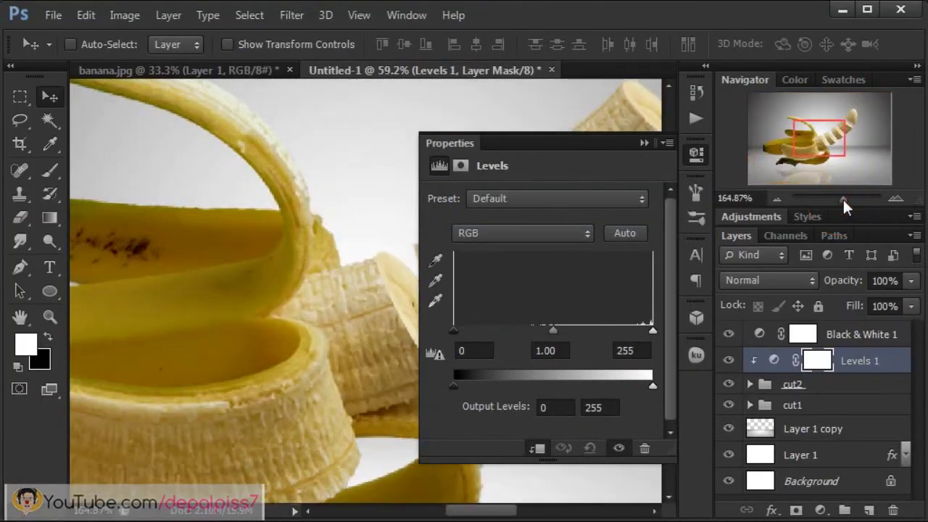
left_click_drag(499, 511, 528, 510)
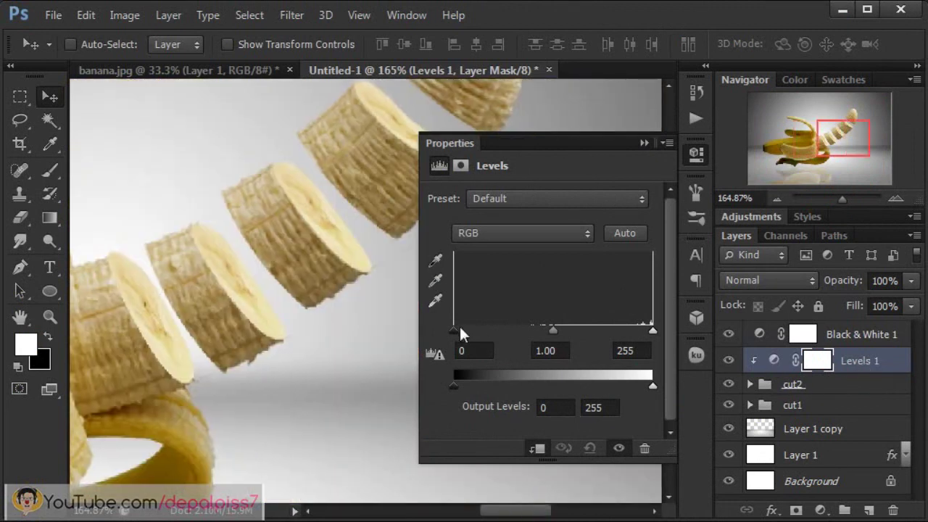
left_click_drag(455, 329, 506, 335)
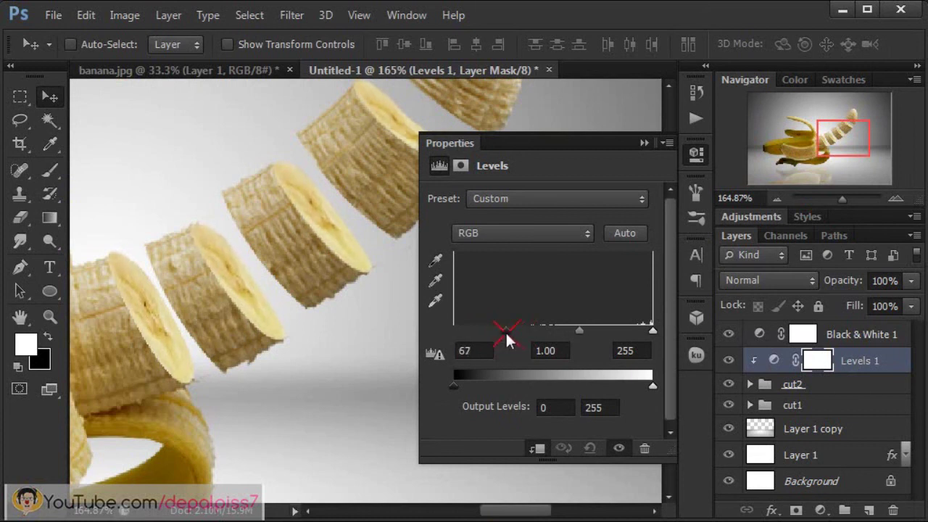
left_click(644, 143)
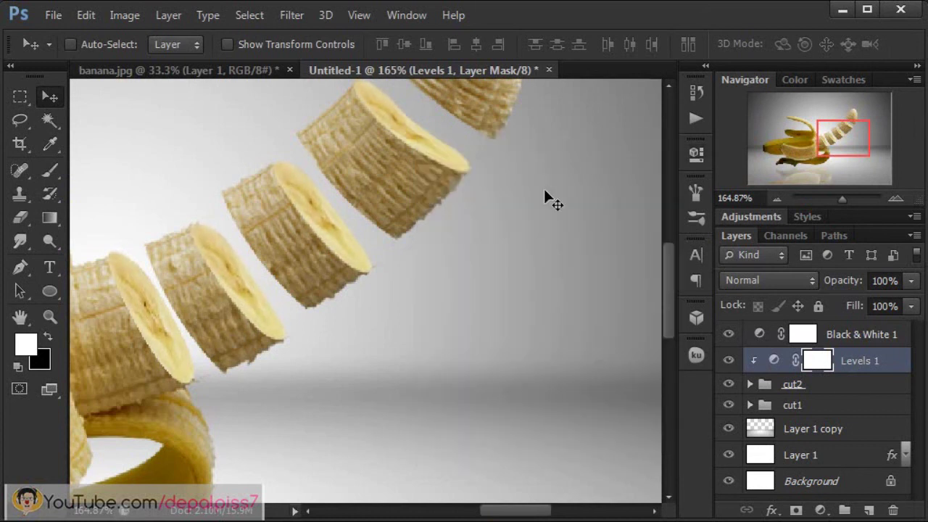
left_click(360, 15)
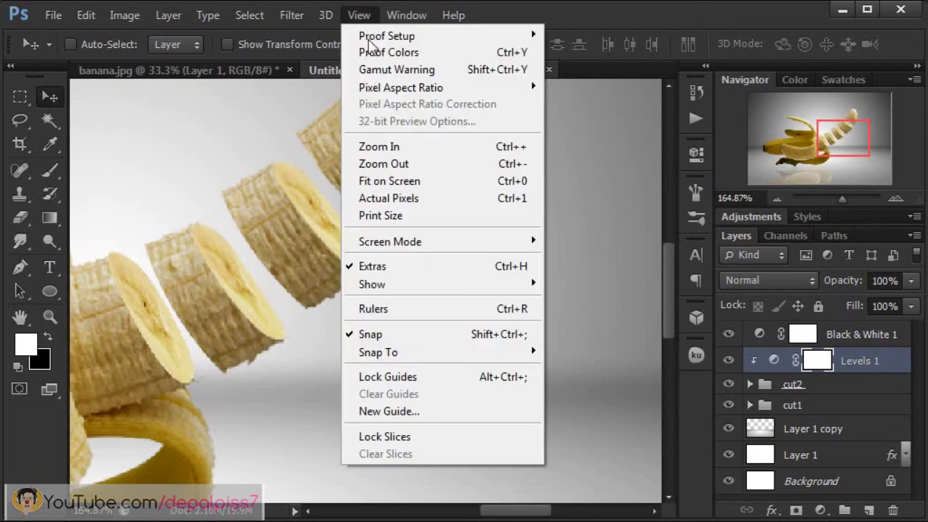
left_click(413, 179)
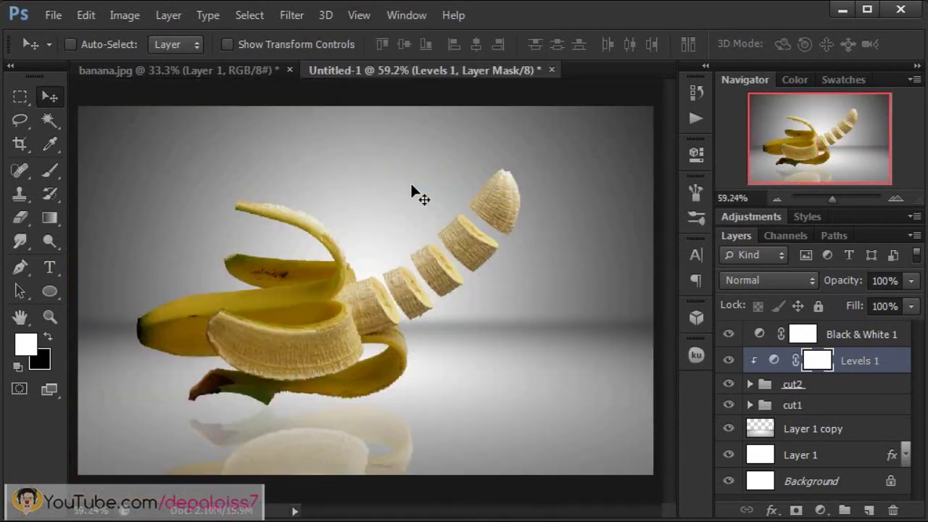